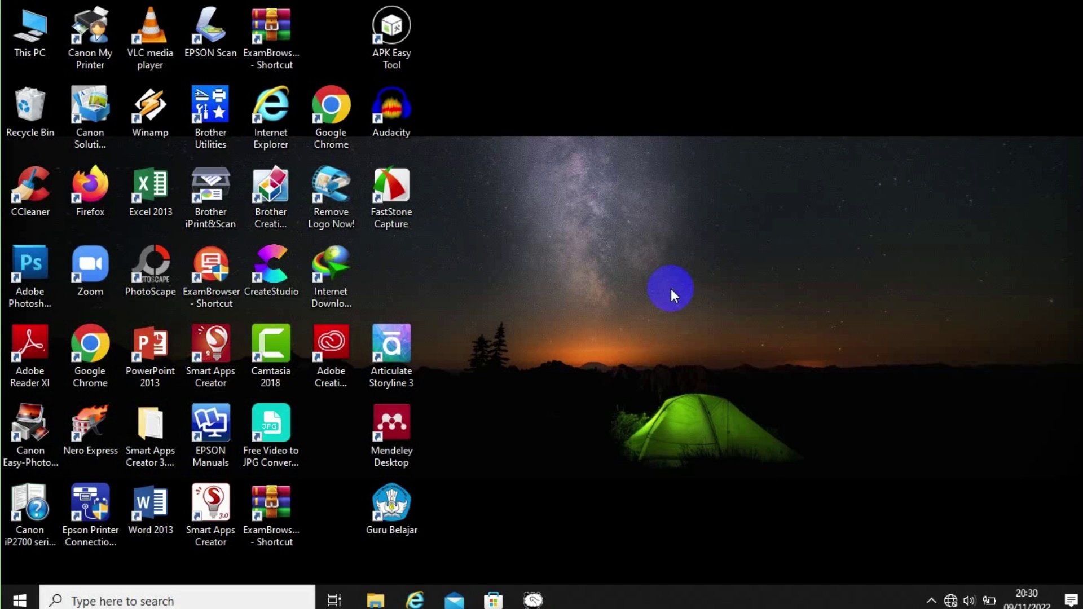
Open the PUBLISH TATA SURYA KODING folder in File Explorer and examine the APK Easy Tool and npp.8.4.6 installers.
{"action": "left_click", "coordinate": [375, 600]}
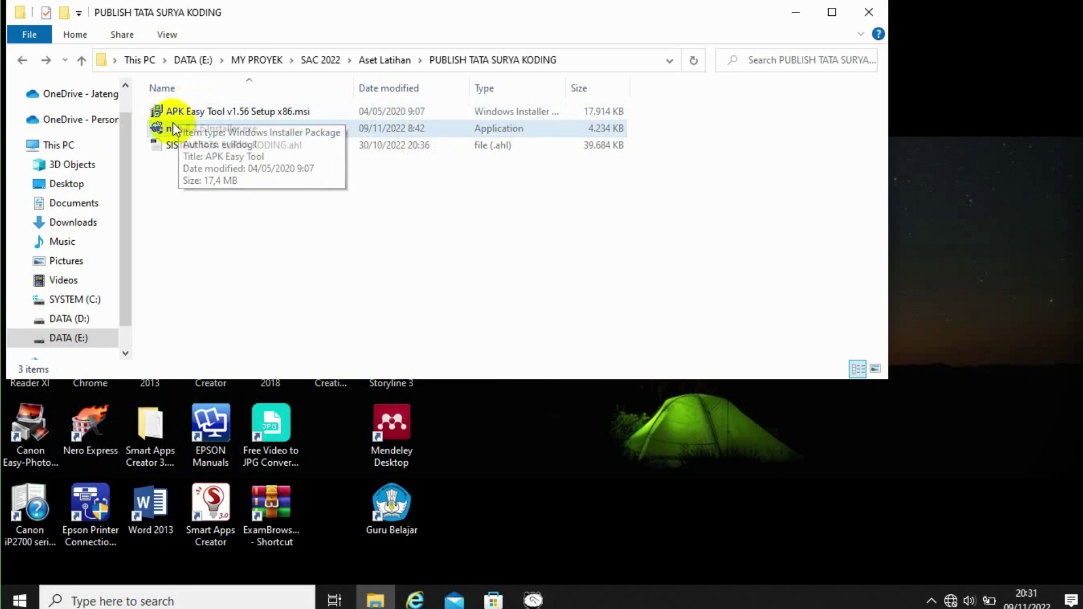
{"action": "left_click", "coordinate": [209, 113]}
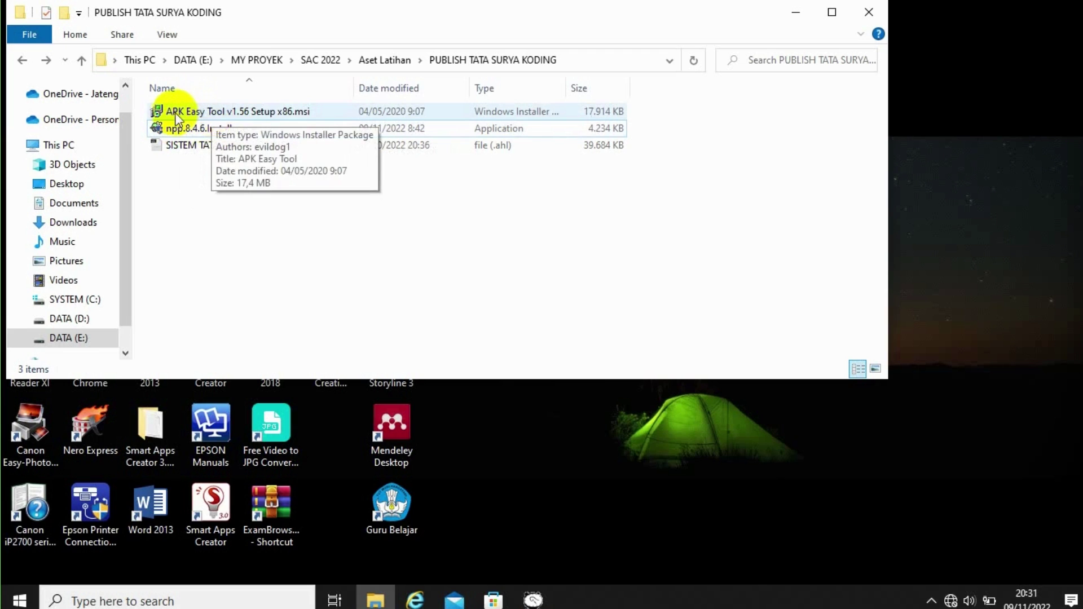
{"action": "left_click", "coordinate": [172, 127]}
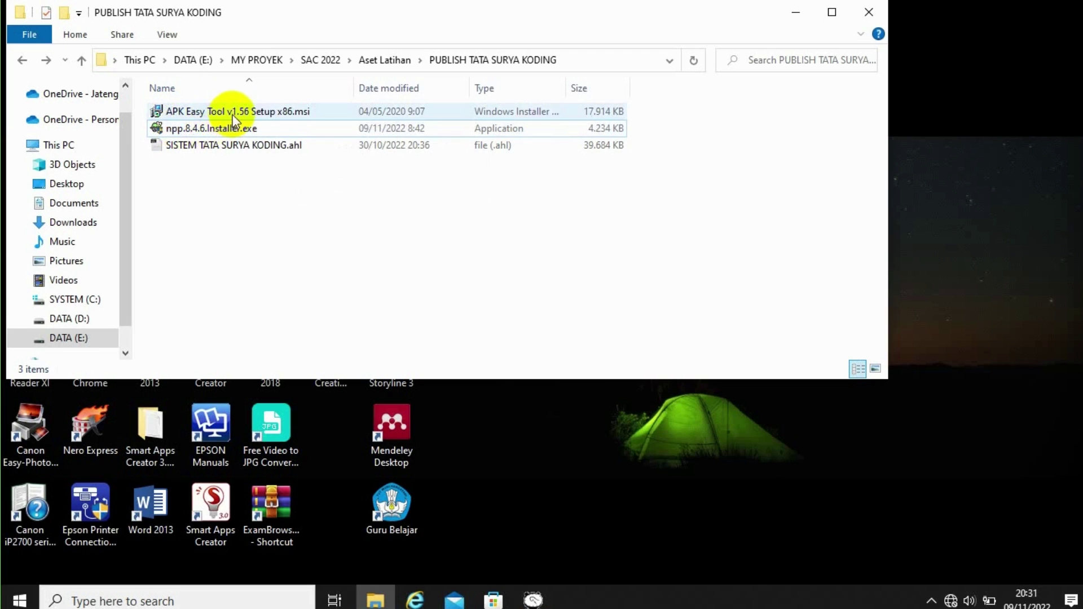
{"action": "left_click", "coordinate": [197, 112]}
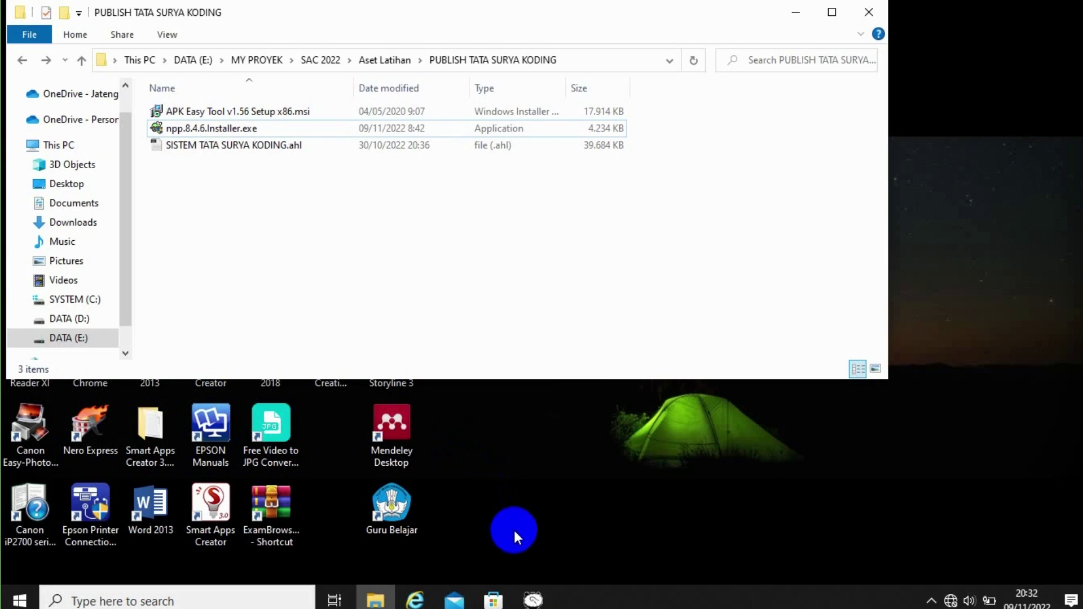
Switch to Cracklock Manager to review the Smart Apps Creator entry, and minimise it and the File Explorer window.
{"action": "left_click", "coordinate": [533, 599]}
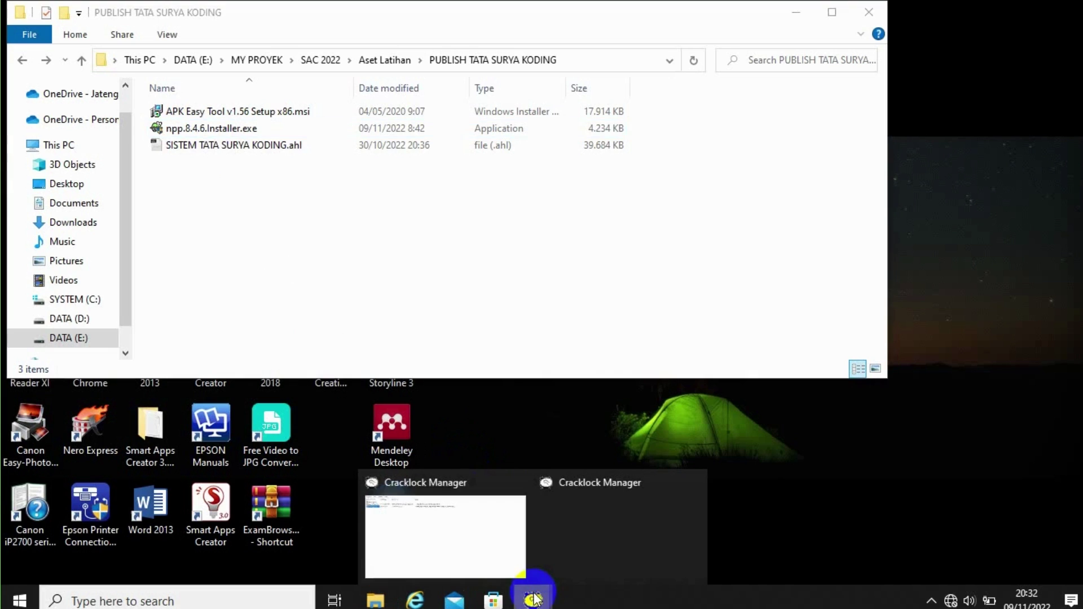
{"action": "mouse_move", "coordinate": [490, 540]}
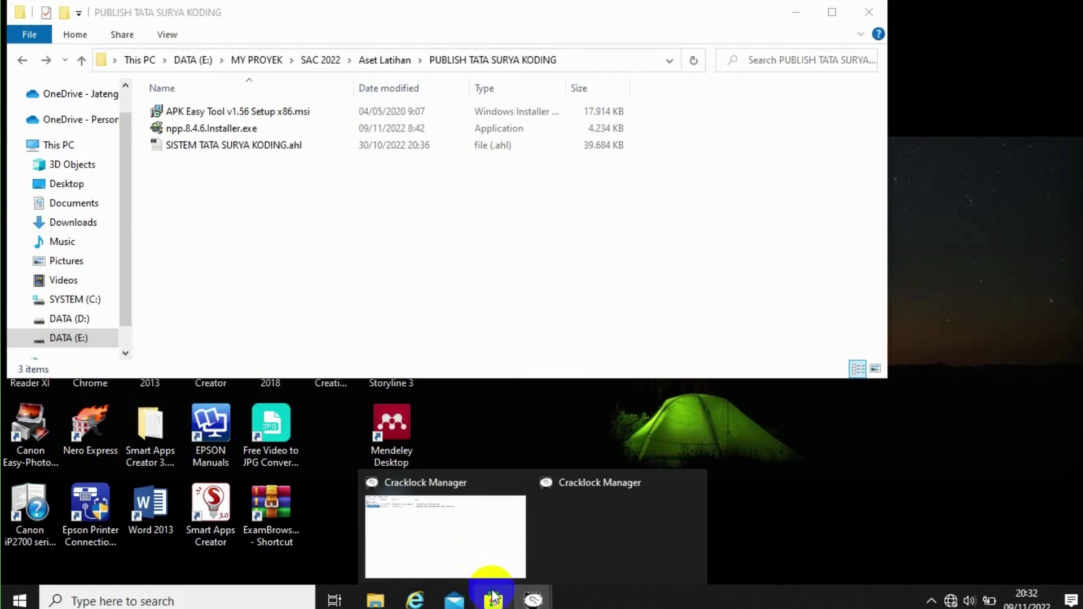
{"action": "left_click", "coordinate": [473, 535]}
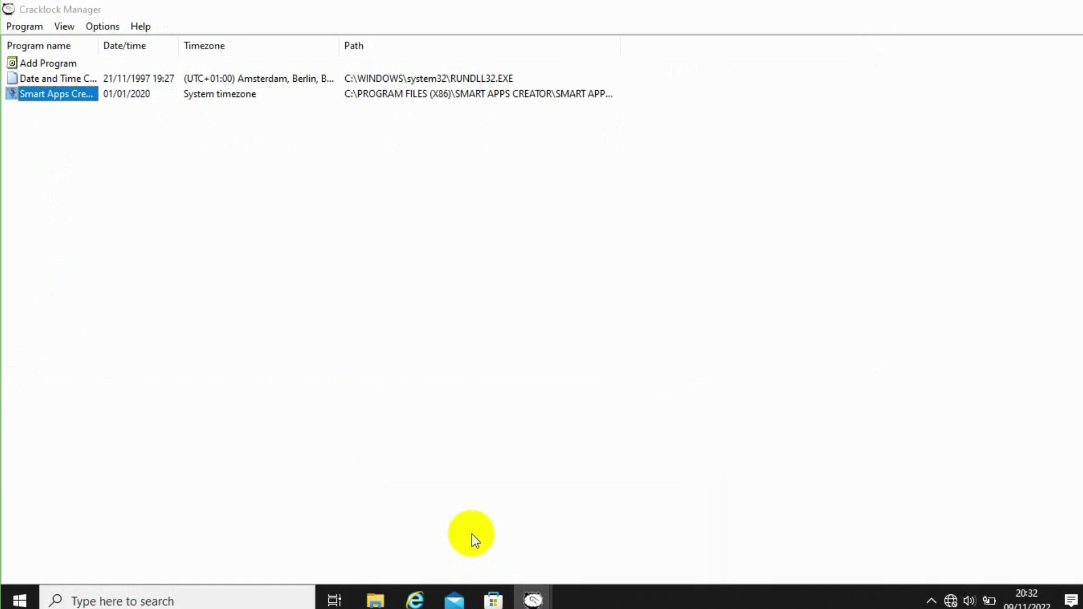
{"action": "left_click", "coordinate": [37, 27]}
{"action": "left_click", "coordinate": [41, 41]}
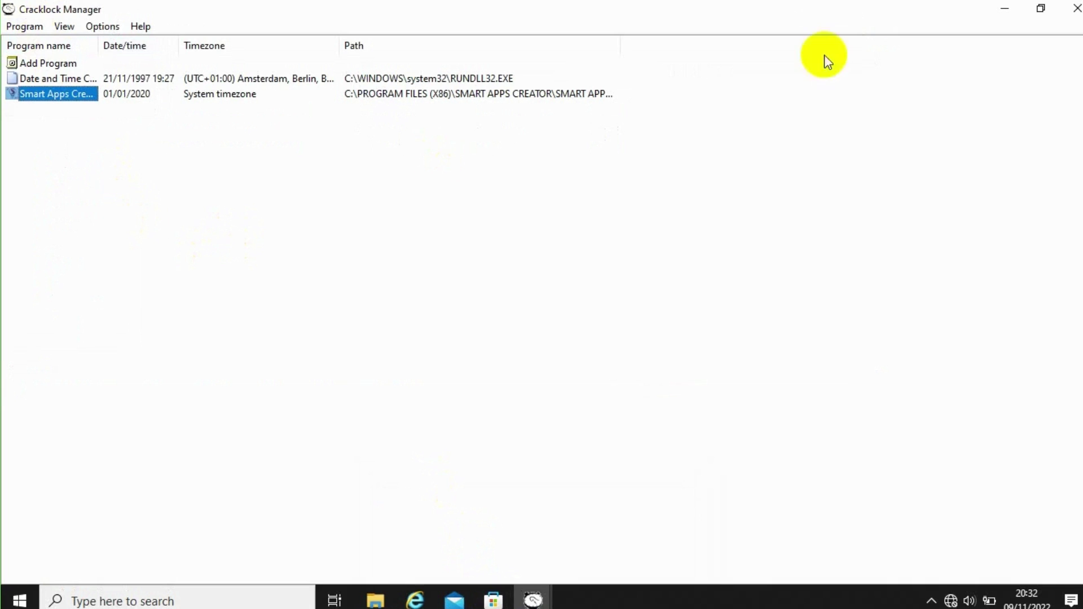
{"action": "left_click", "coordinate": [1003, 8]}
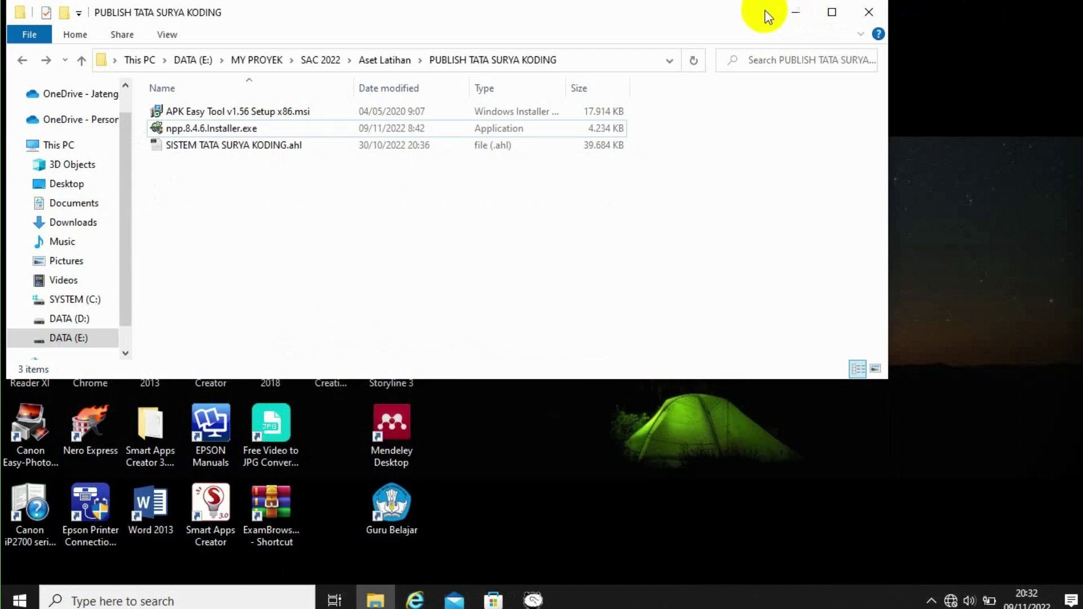
{"action": "left_click", "coordinate": [791, 15]}
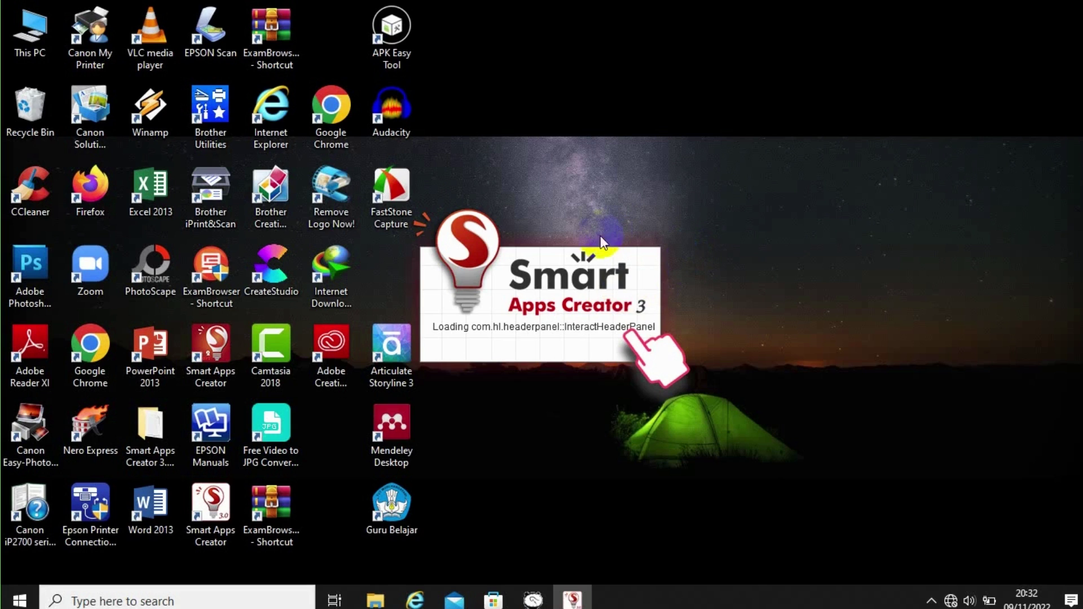
Open the local project file SISTEM TATA SURYA KODING.ahl in Smart Apps Creator 3.
{"action": "left_click", "coordinate": [599, 351]}
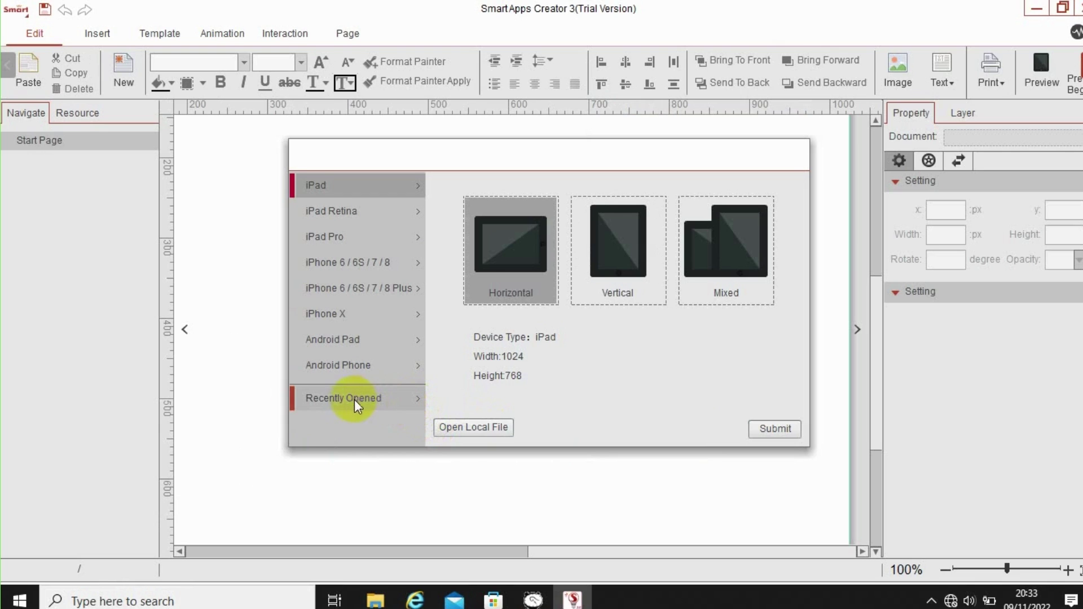
{"action": "left_click", "coordinate": [485, 424]}
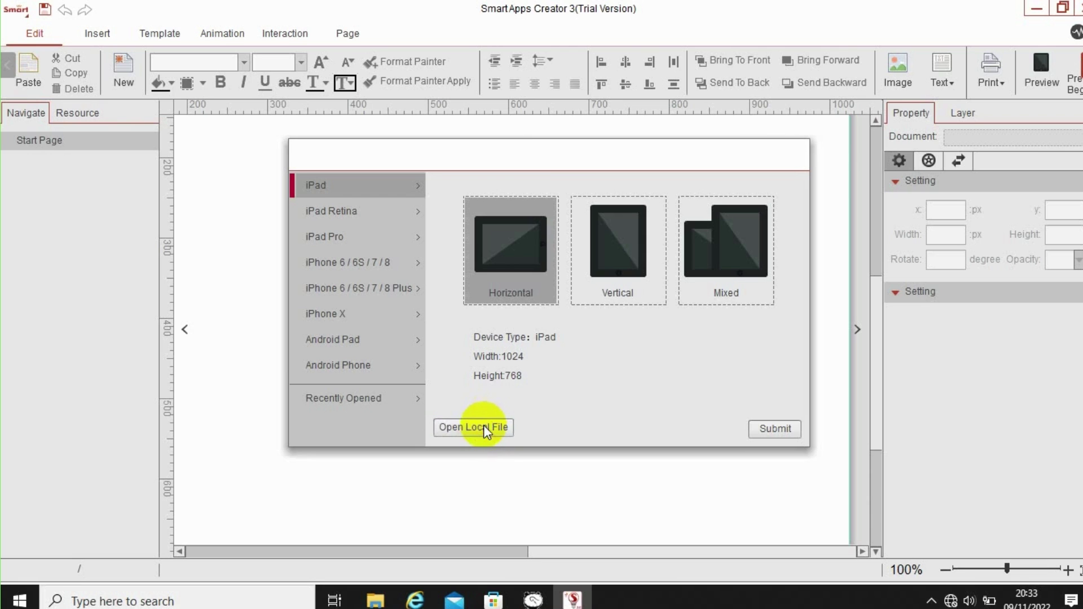
{"action": "left_click", "coordinate": [483, 425]}
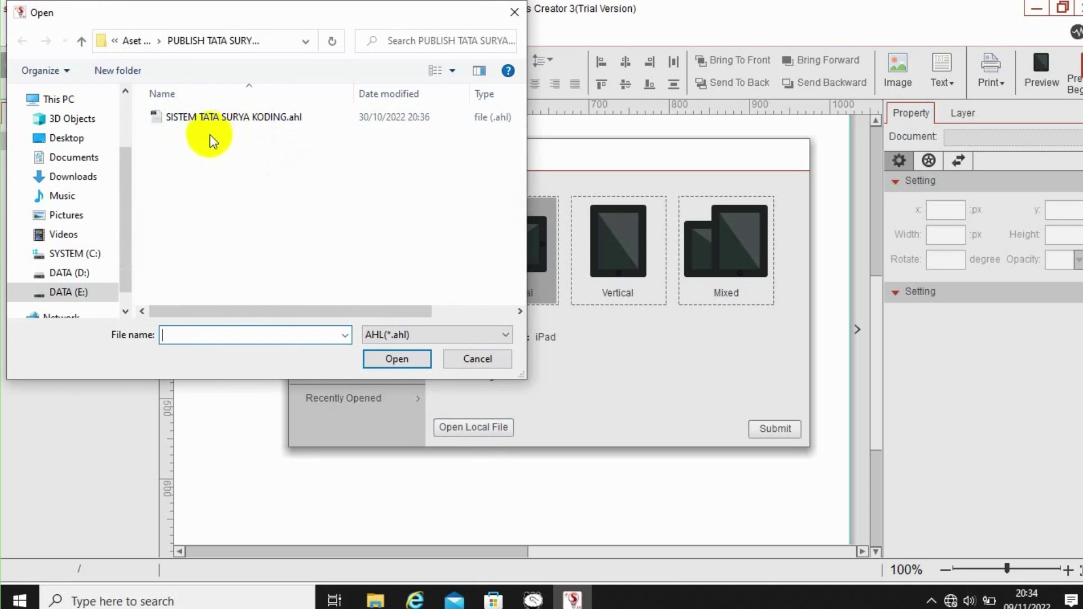
{"action": "left_click", "coordinate": [247, 119]}
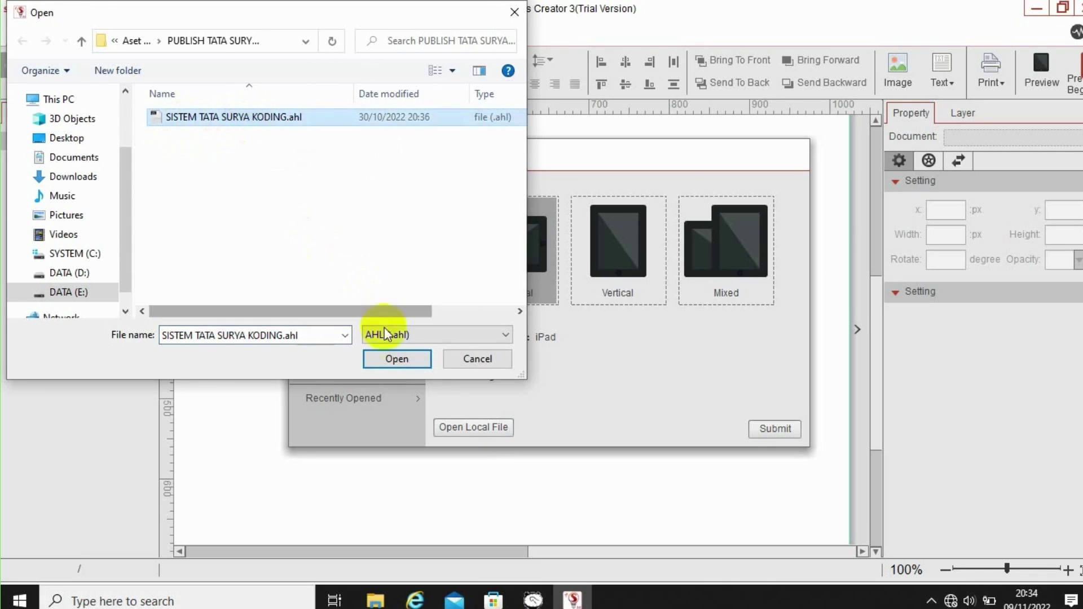
{"action": "left_click", "coordinate": [395, 358]}
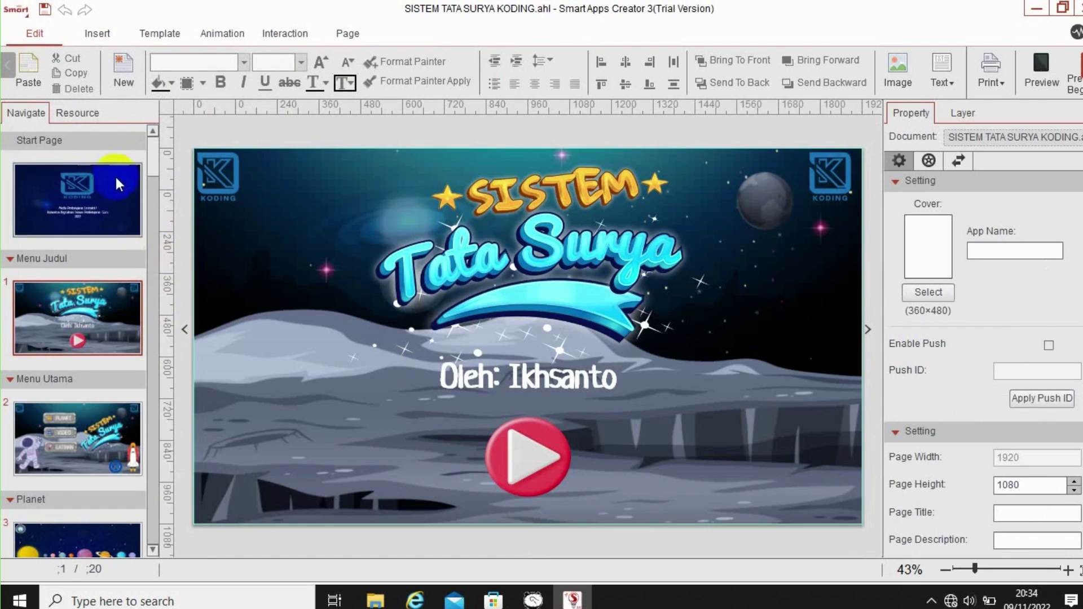
View the project's Start Page and return to the Menu Judul page.
{"action": "left_click", "coordinate": [104, 186]}
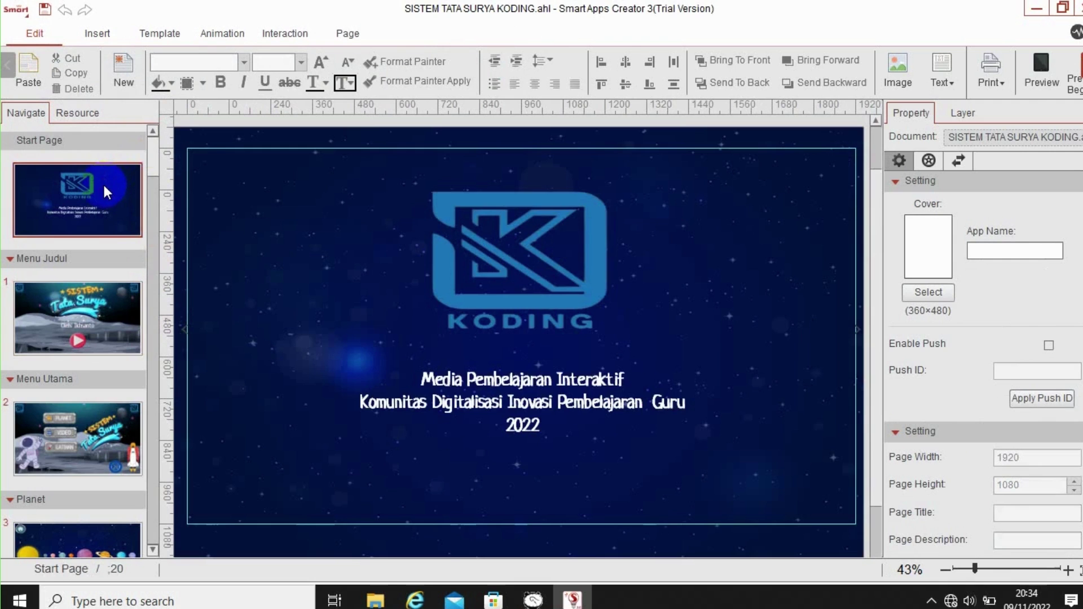
{"action": "left_click", "coordinate": [97, 301]}
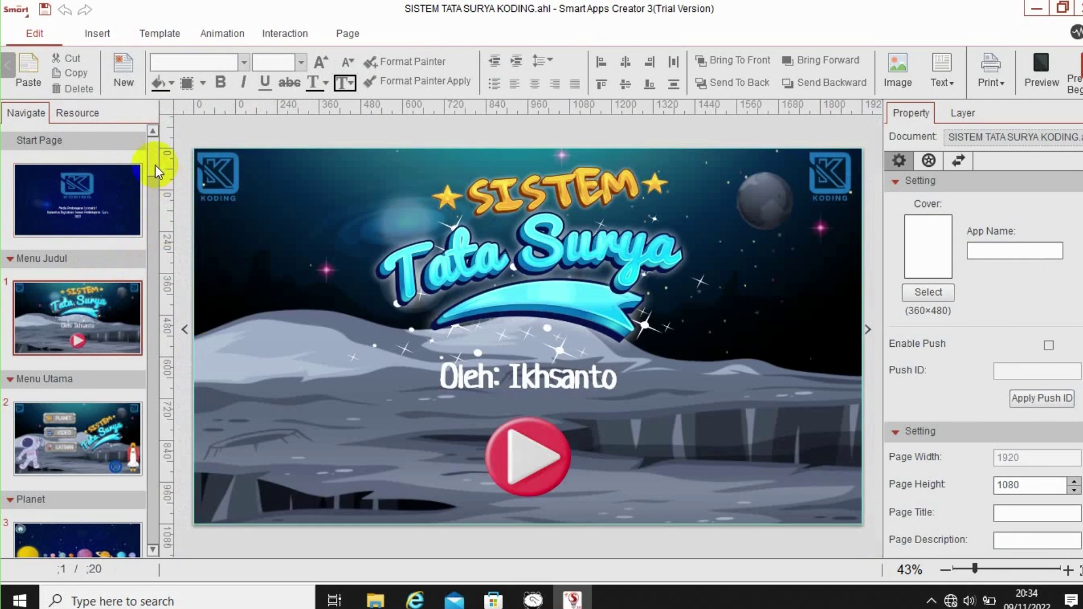
{"action": "left_click", "coordinate": [856, 237]}
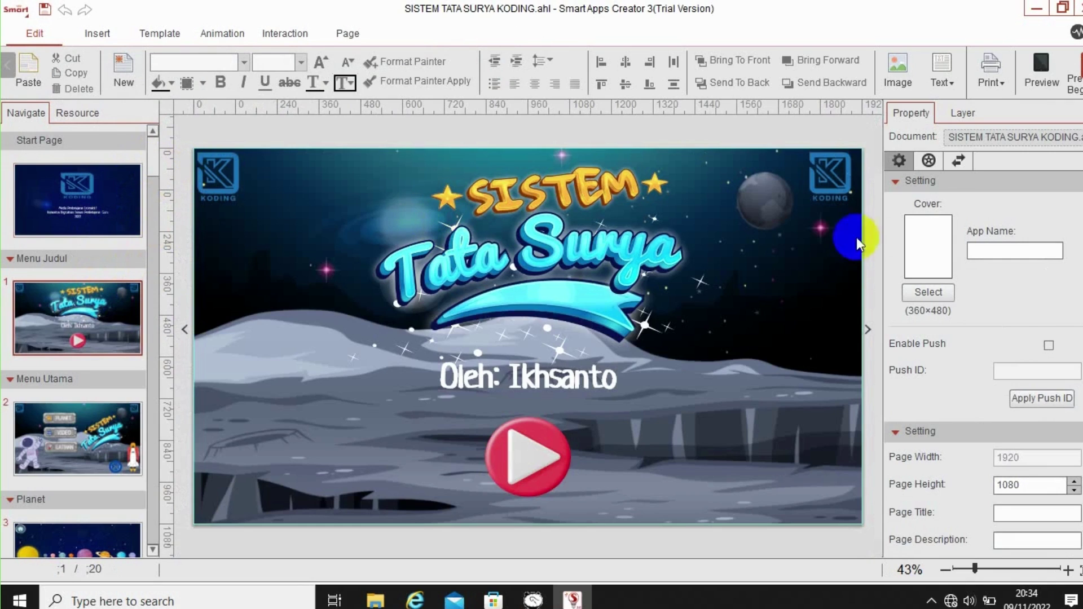
Preview the app from the title page, enter its main menu, toggle the music, inspect the Smart Apps Creator watermark and exit the preview.
{"action": "left_click", "coordinate": [1034, 81]}
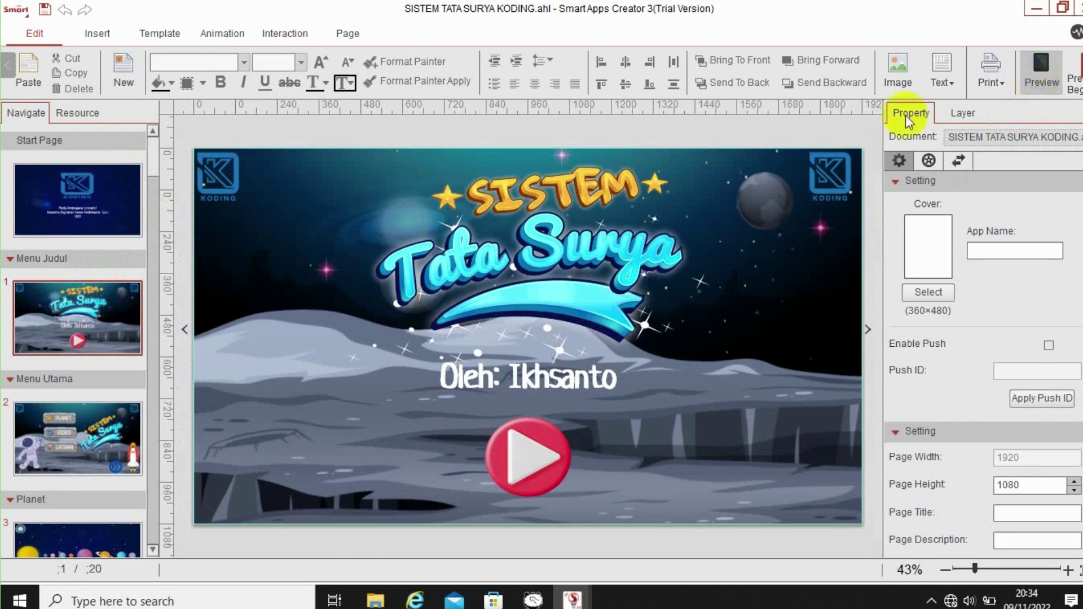
{"action": "left_click", "coordinate": [850, 138]}
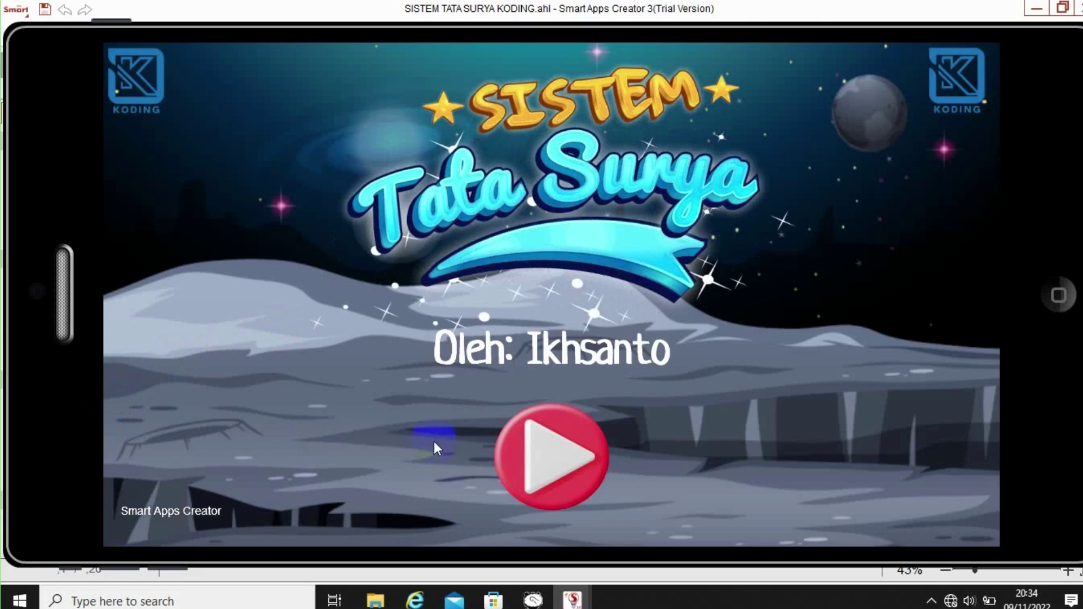
{"action": "left_click", "coordinate": [550, 457]}
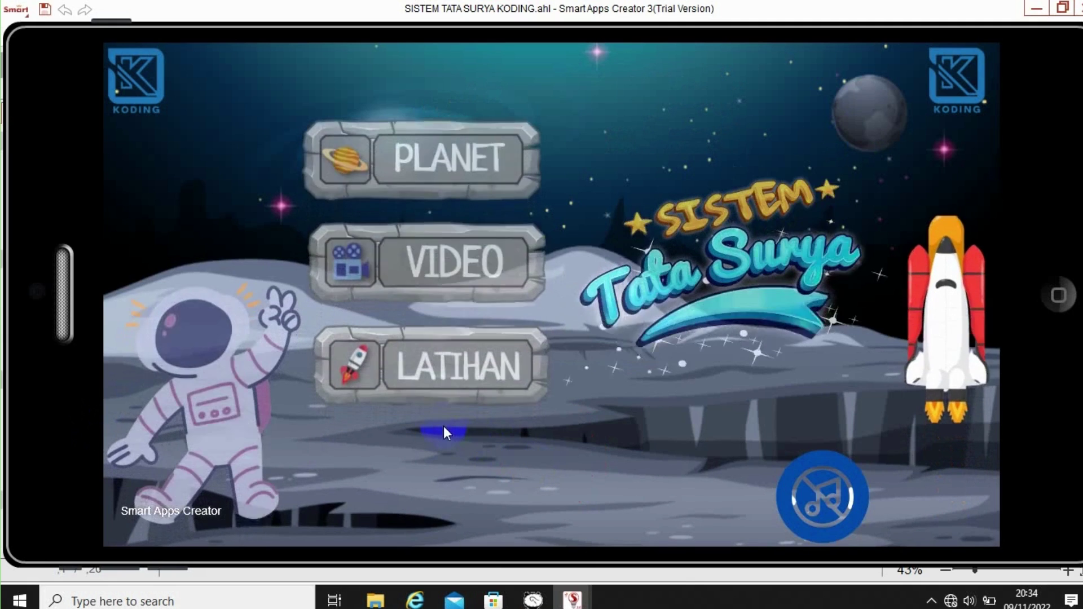
{"action": "left_click", "coordinate": [805, 498]}
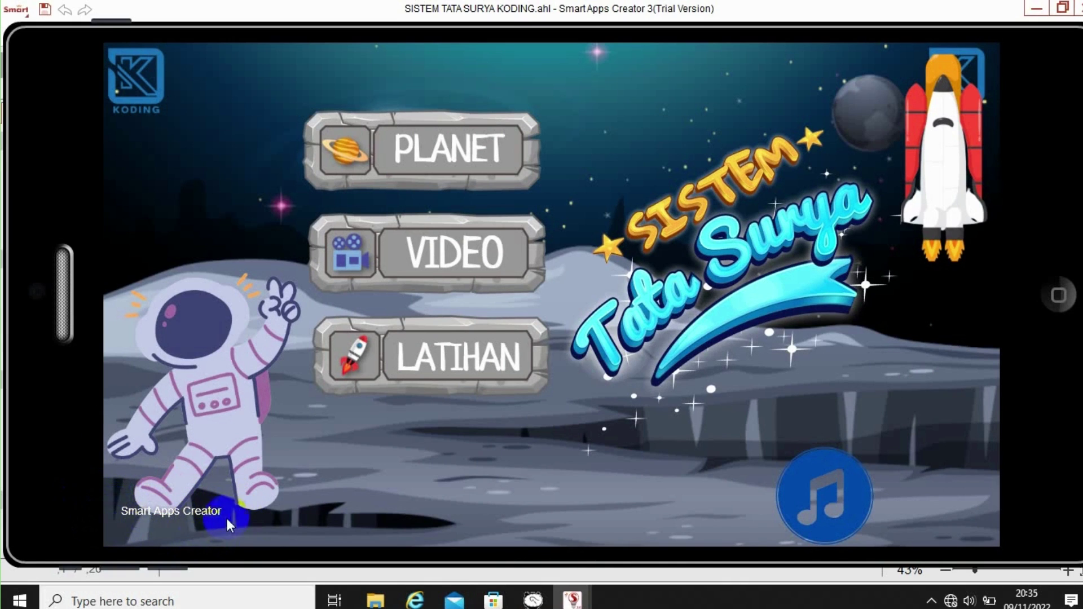
{"action": "left_click", "coordinate": [126, 515]}
{"action": "left_click", "coordinate": [1051, 303]}
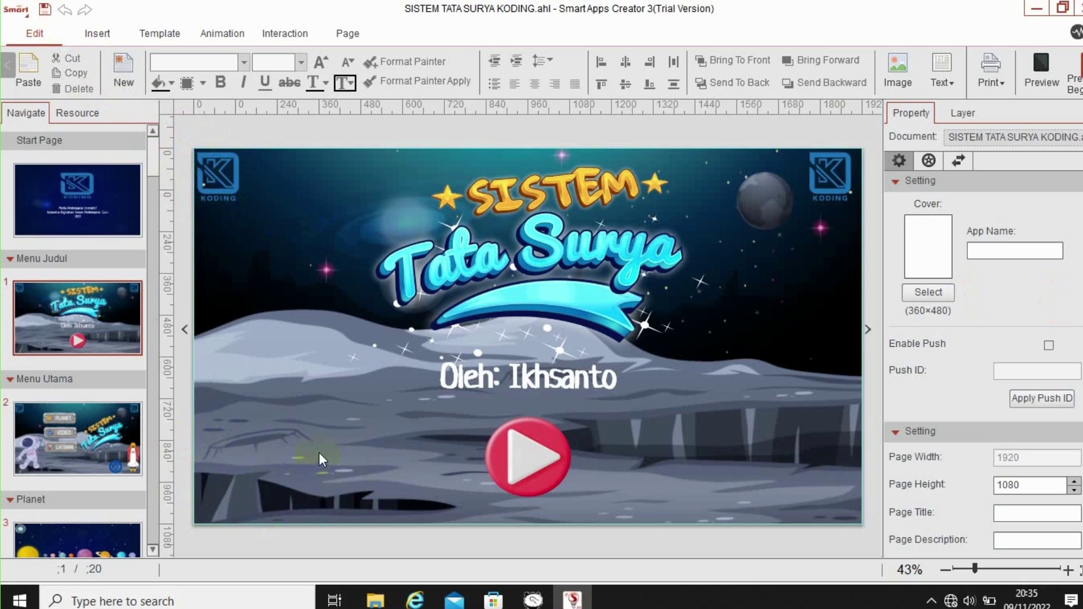
{"action": "left_click_drag", "start_coordinate": [358, 482], "coordinate": [330, 384]}
{"action": "left_click", "coordinate": [277, 323]}
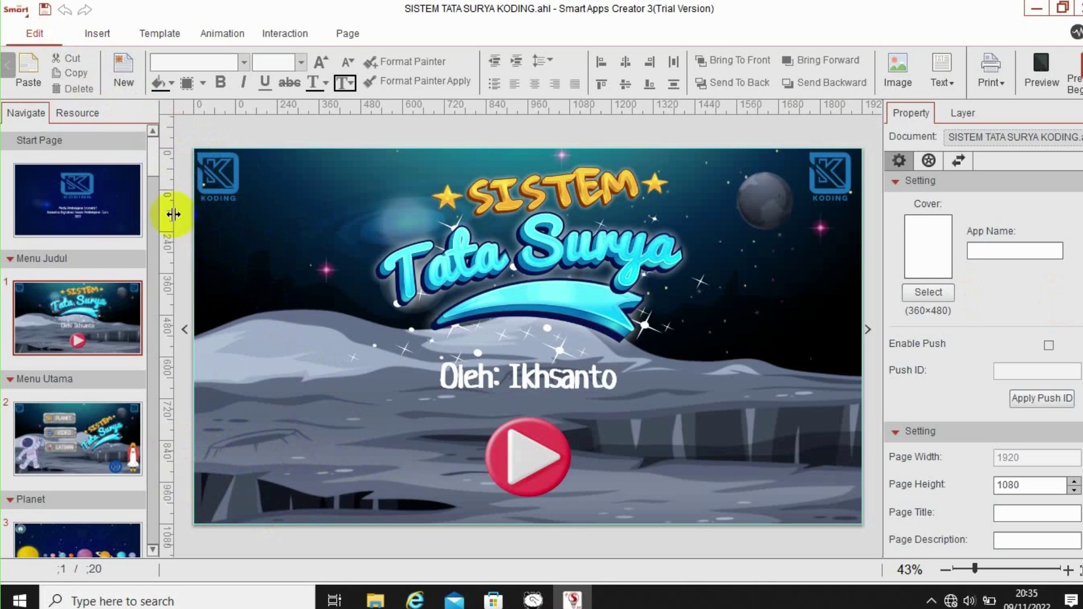
{"action": "left_click", "coordinate": [119, 163]}
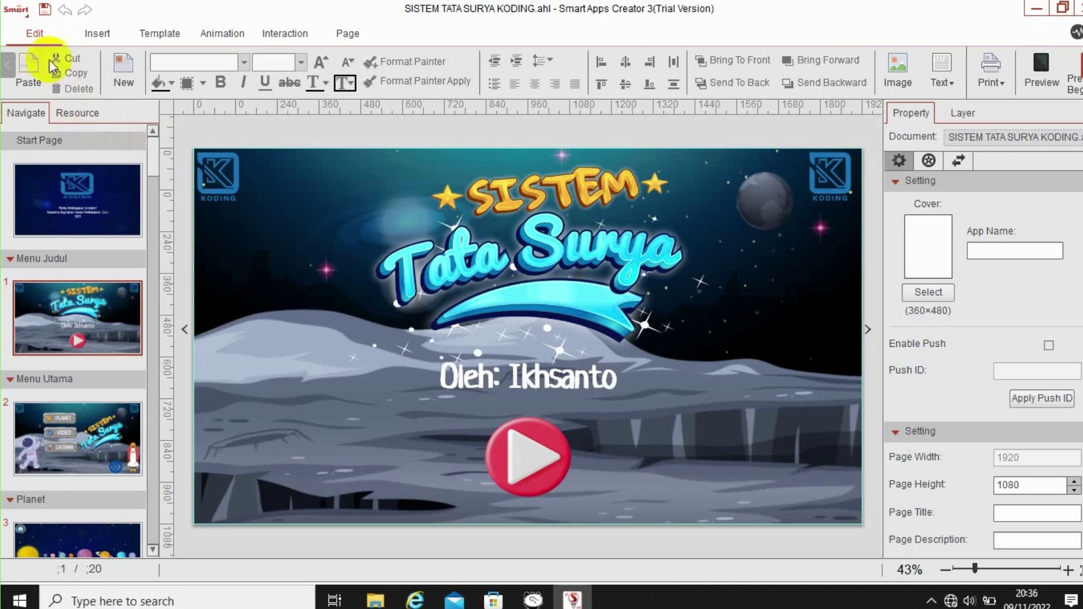
{"action": "left_click", "coordinate": [29, 17]}
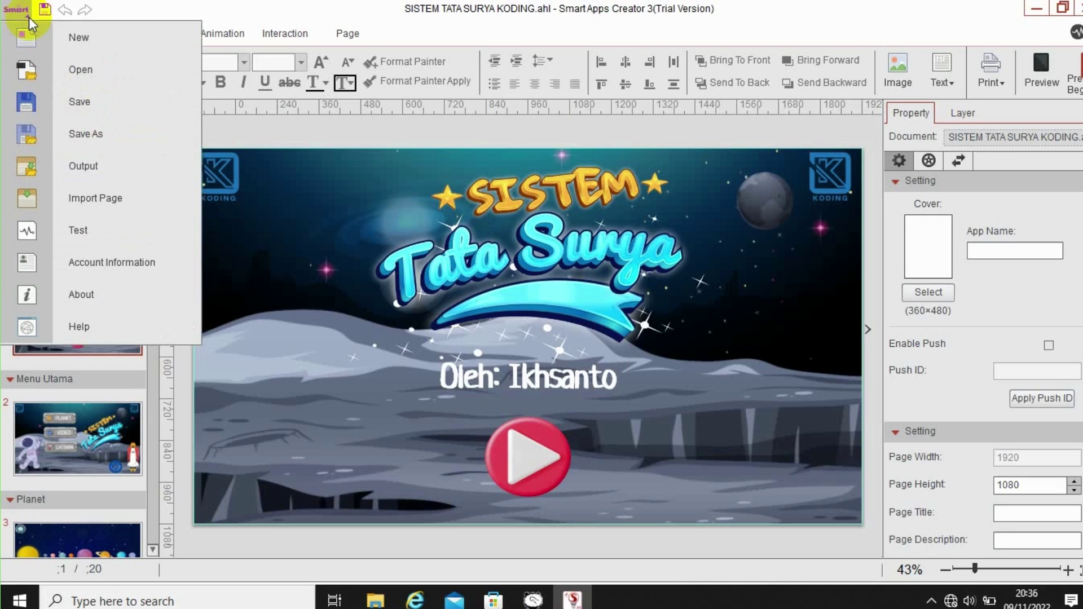
{"action": "left_click", "coordinate": [29, 17]}
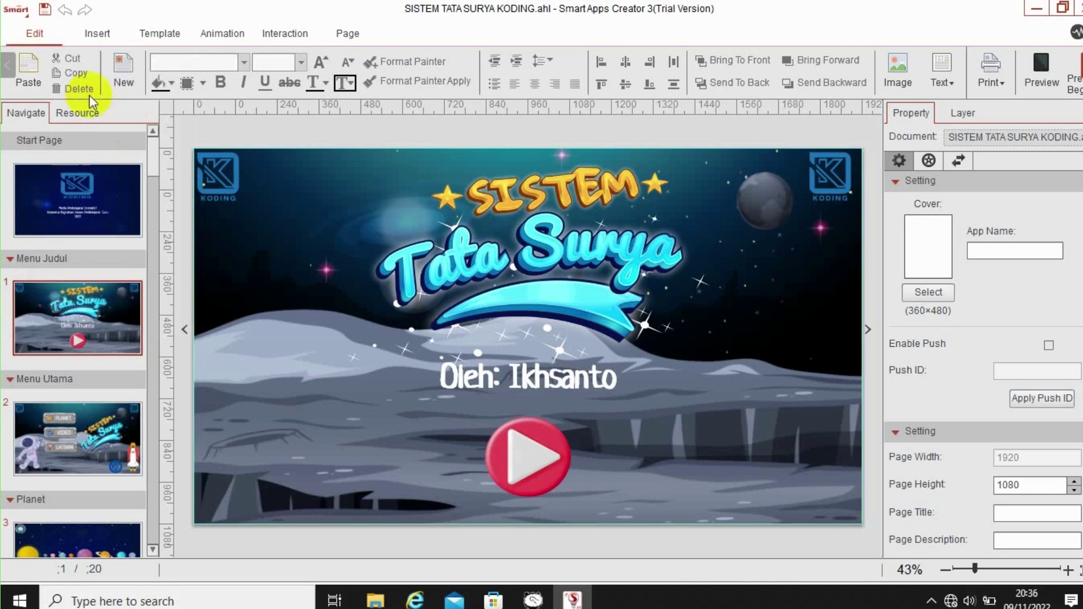
Open the project's Android APK output settings and set the app name to Sistem Tata Surya 2.
{"action": "left_click", "coordinate": [17, 11]}
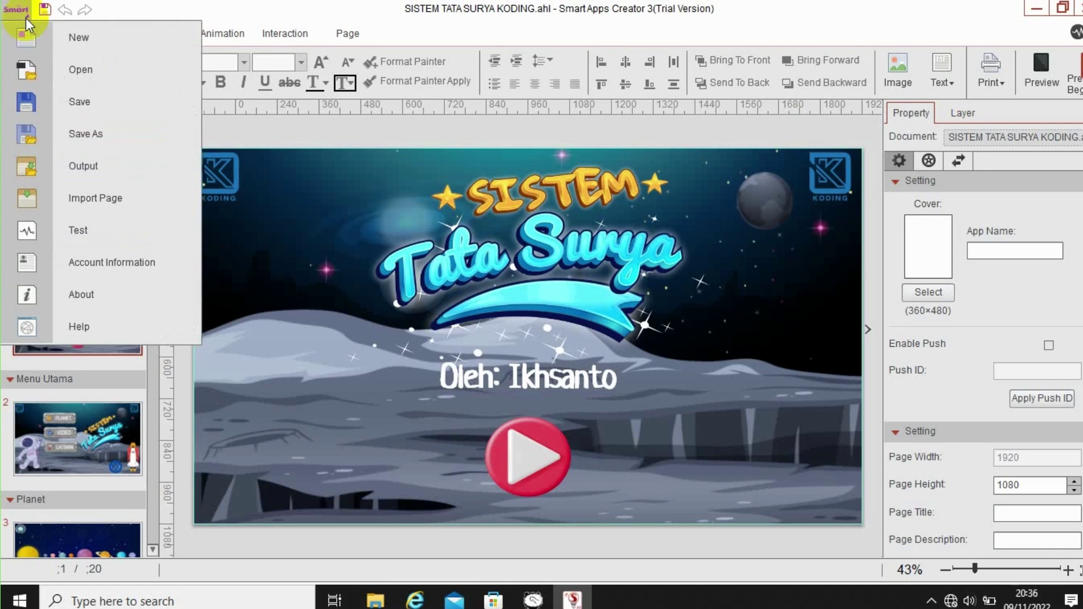
{"action": "left_click", "coordinate": [89, 165]}
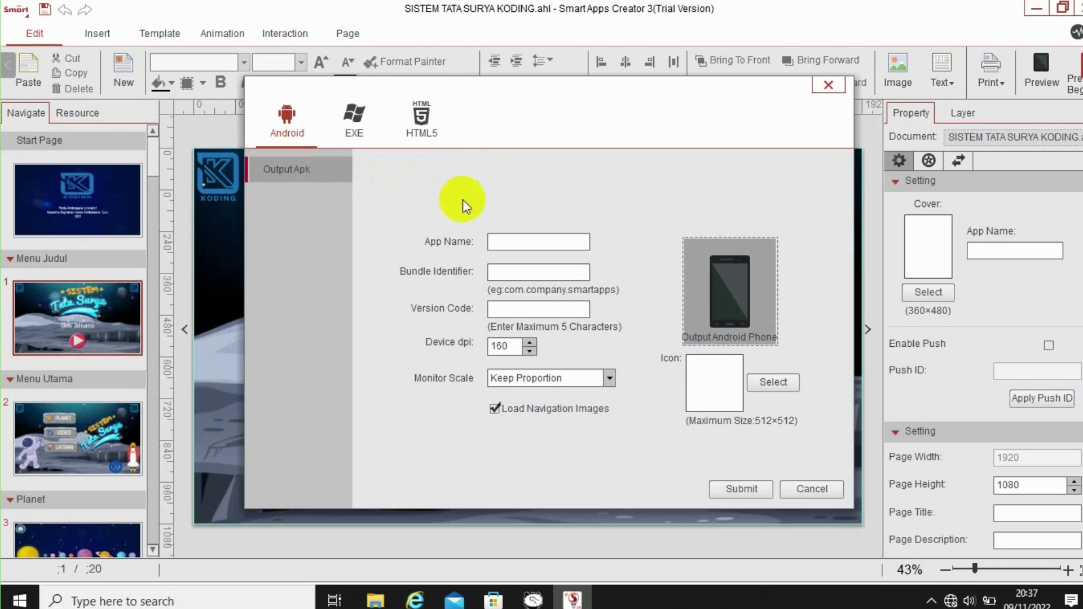
{"action": "left_click", "coordinate": [503, 243]}
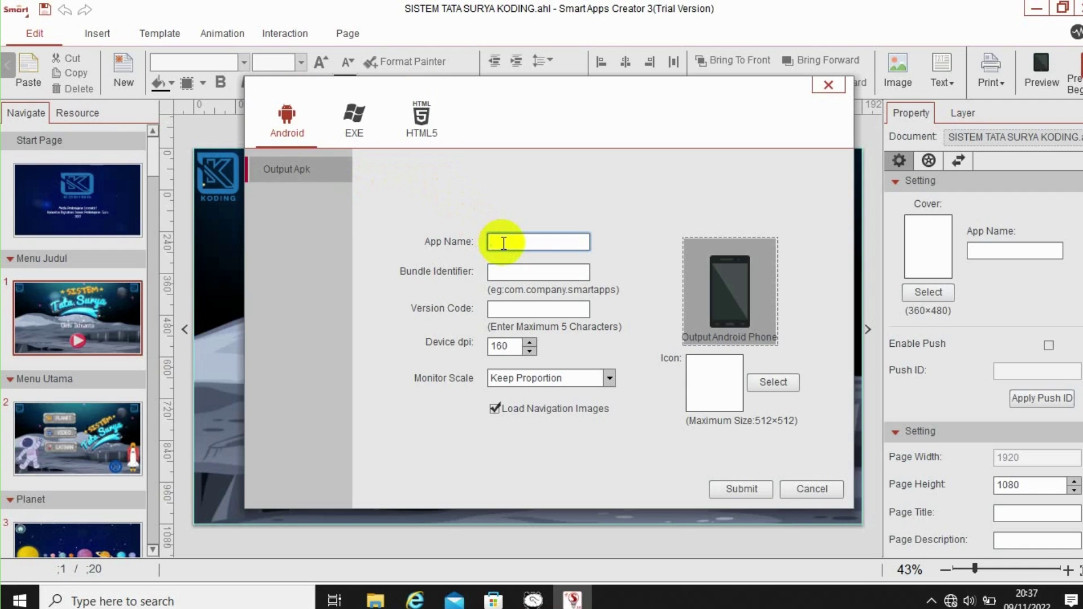
{"action": "type", "text": "Sistem Tata Surya 2"}
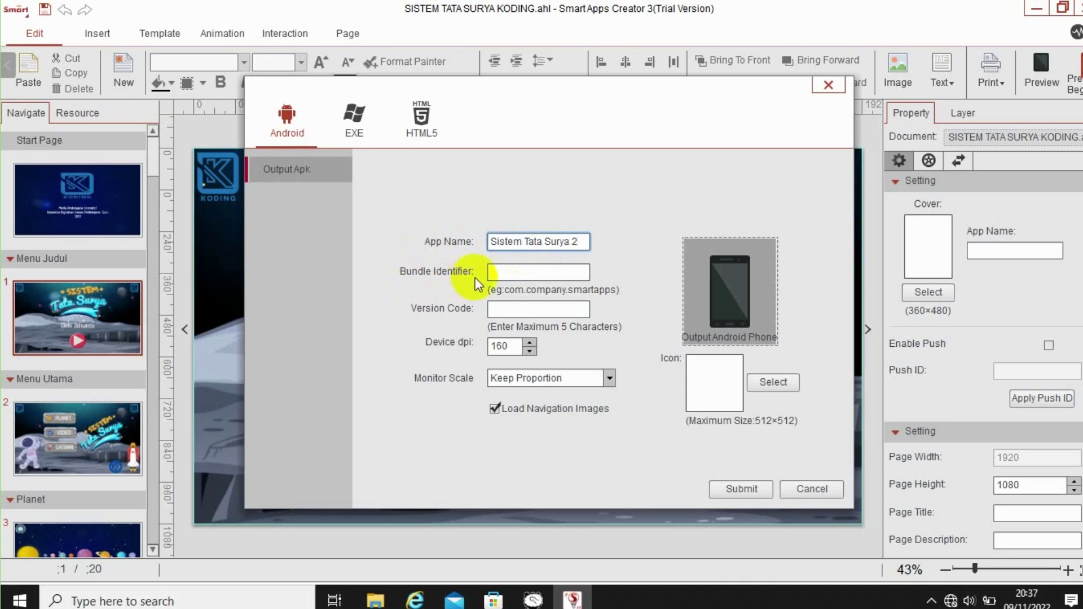
Set the bundle identifier of the APK output to com.tatasurya.smartapps.
{"action": "left_click", "coordinate": [501, 272]}
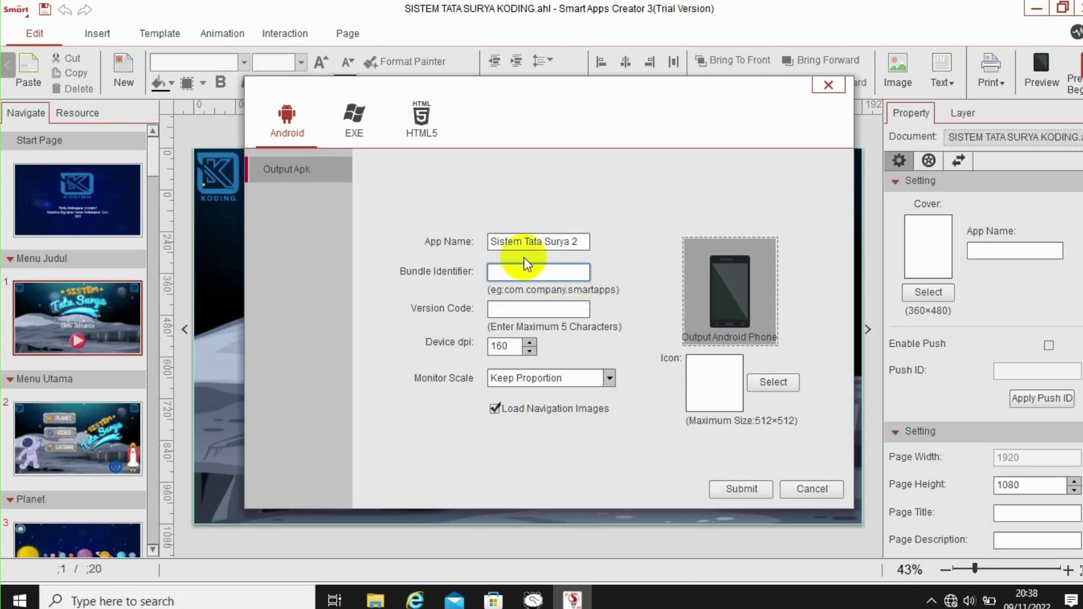
{"action": "type", "text": "com.tatasurya.smarta"}
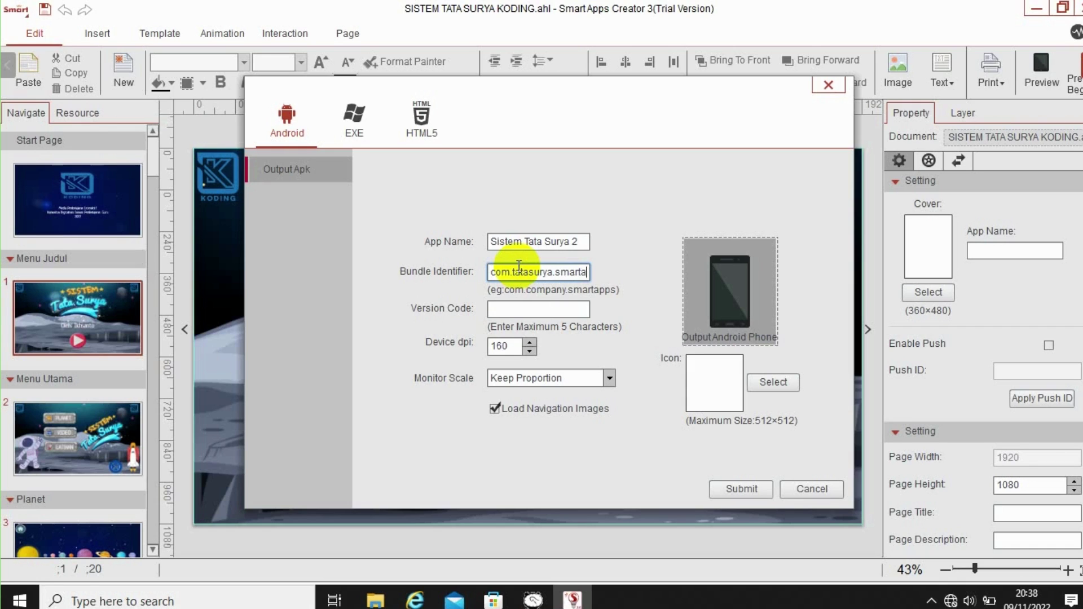
{"action": "type", "text": "pps"}
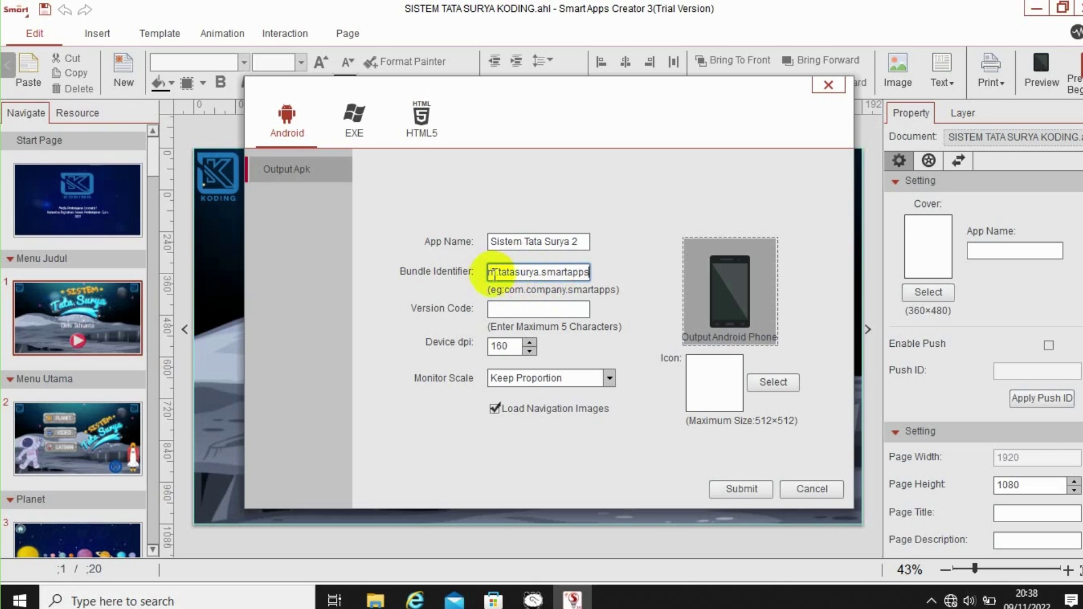
Set the APK's version code to 1 and its monitor scale to Scale With Monitor's Size.
{"action": "left_click", "coordinate": [557, 308]}
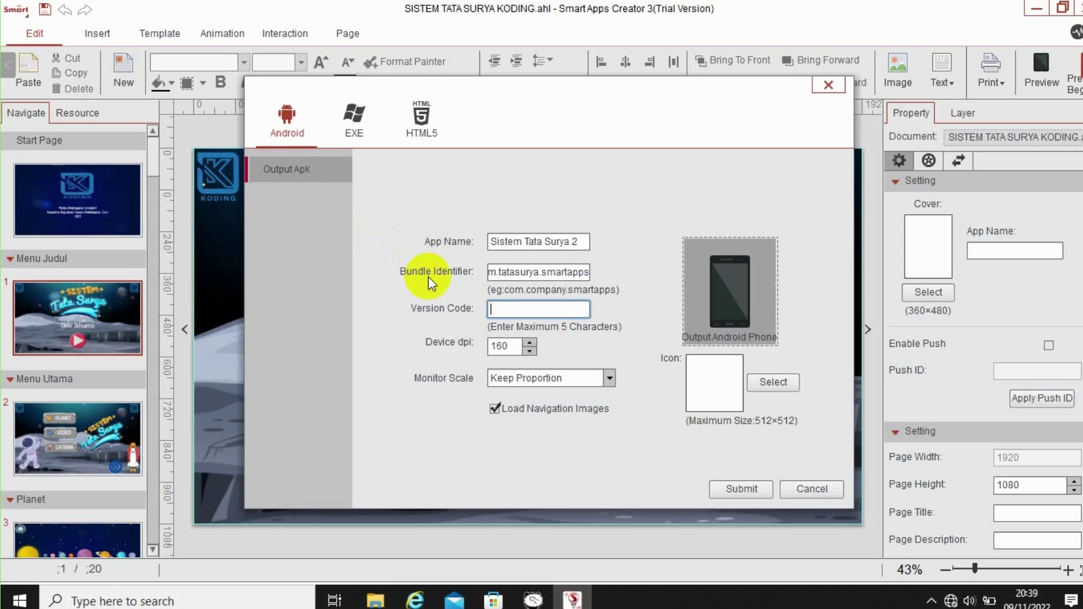
{"action": "type", "text": "1"}
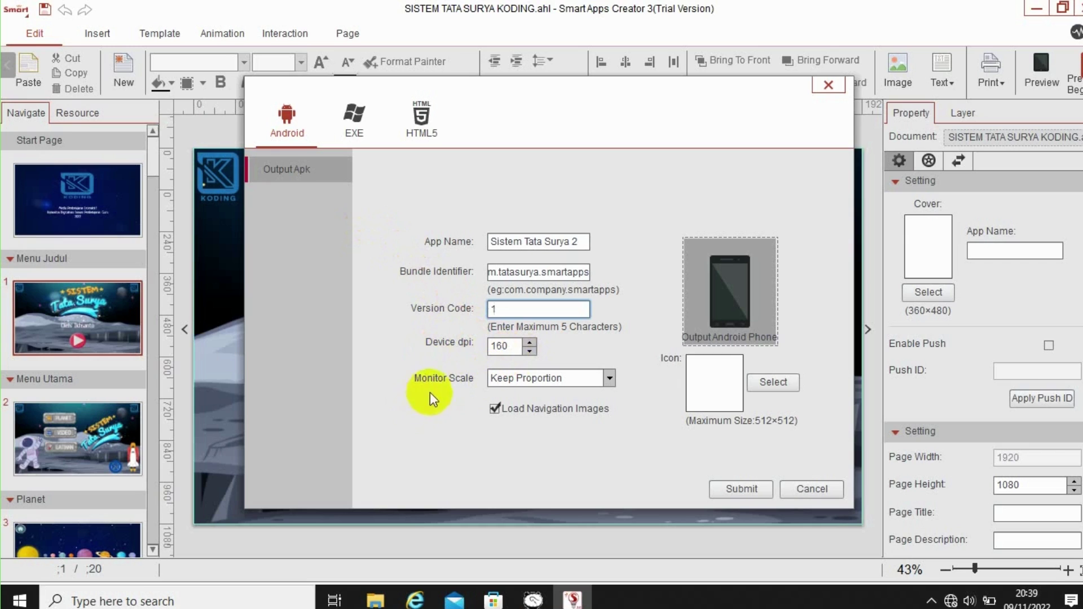
{"action": "left_click", "coordinate": [609, 379]}
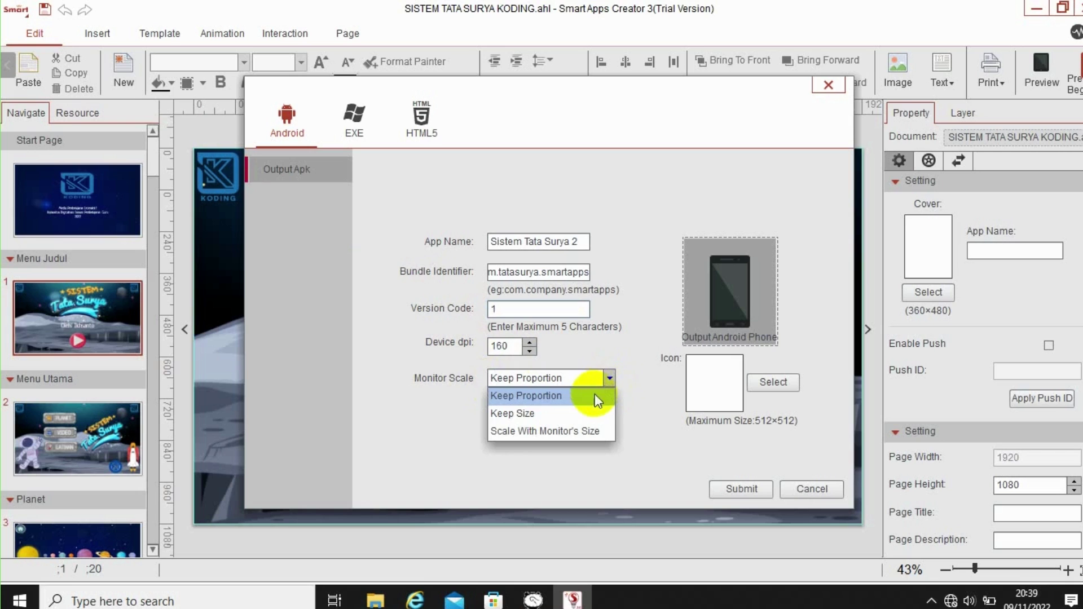
{"action": "left_click", "coordinate": [564, 432]}
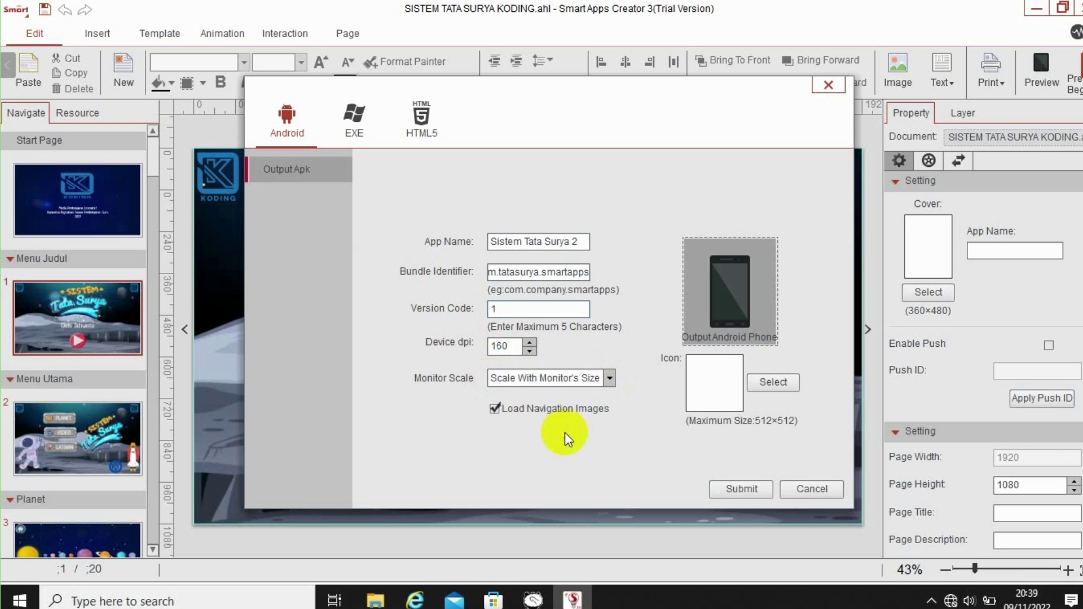
{"action": "left_click", "coordinate": [608, 379]}
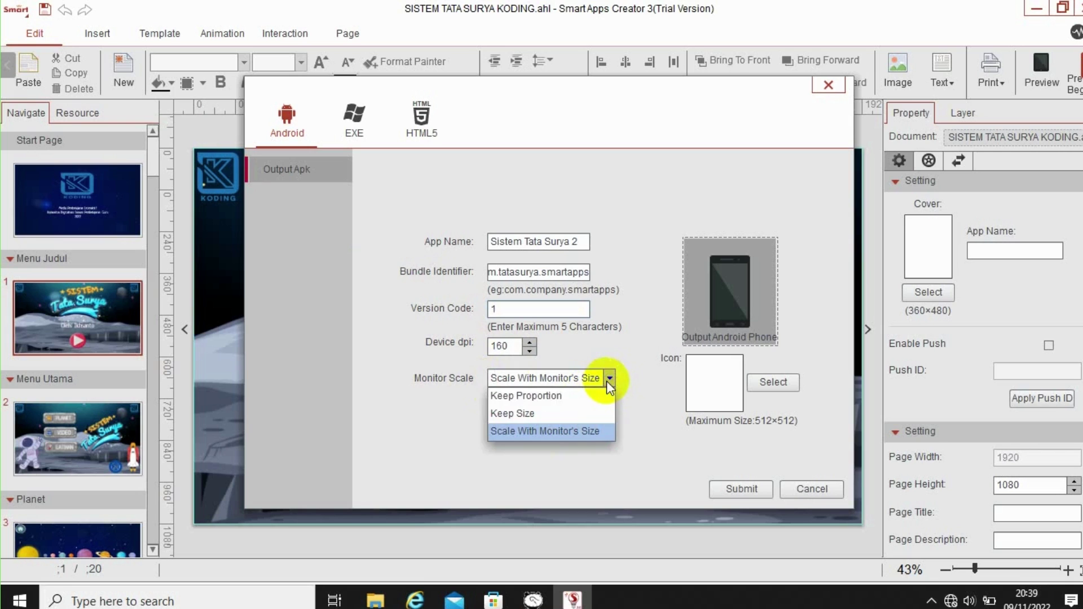
{"action": "left_click", "coordinate": [560, 395]}
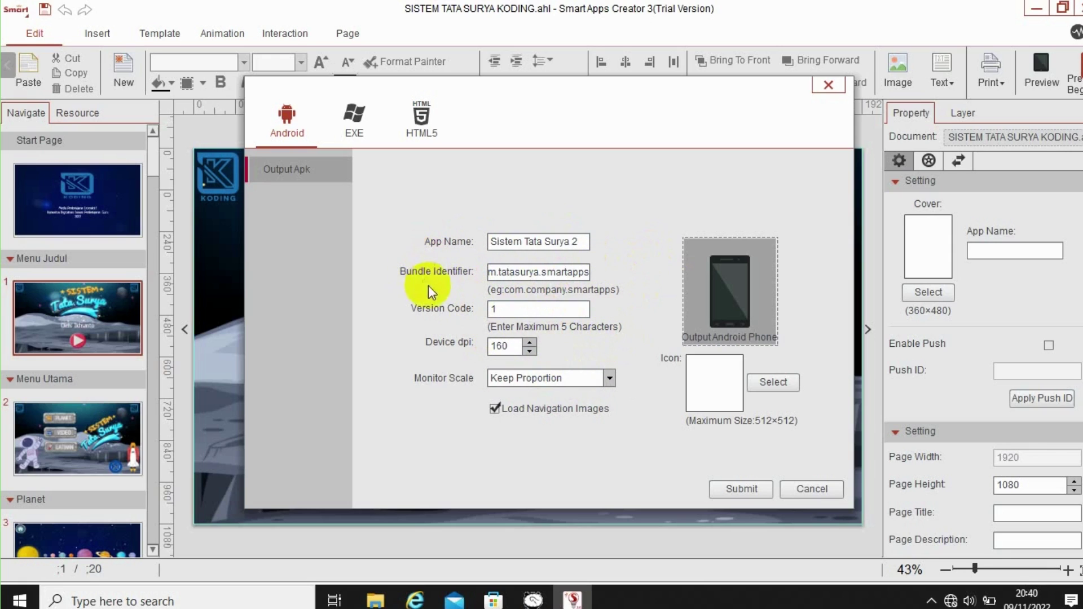
{"action": "left_click", "coordinate": [610, 380]}
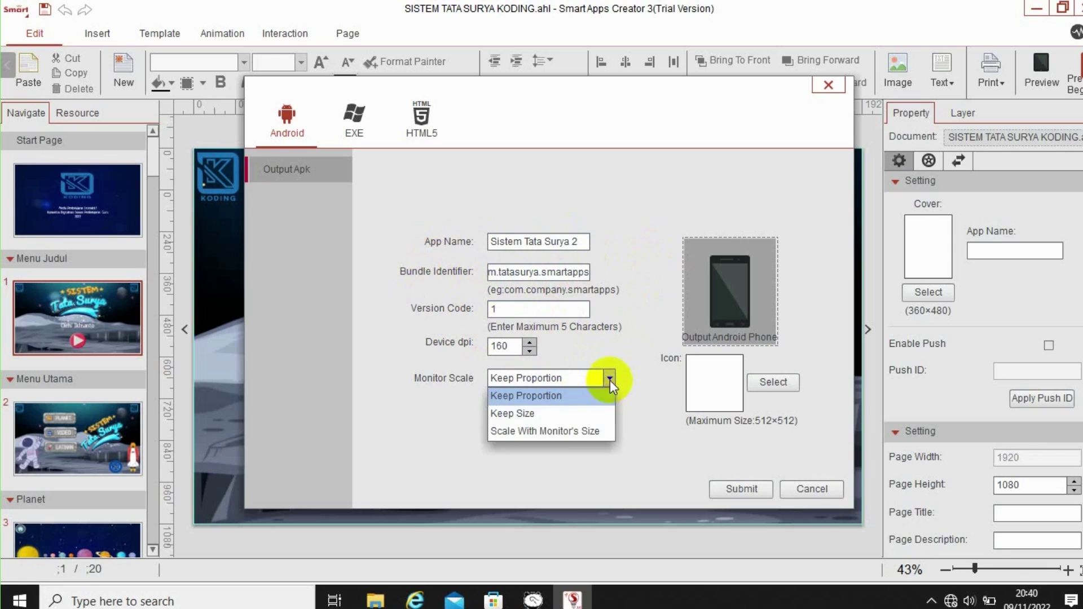
{"action": "left_click", "coordinate": [555, 431]}
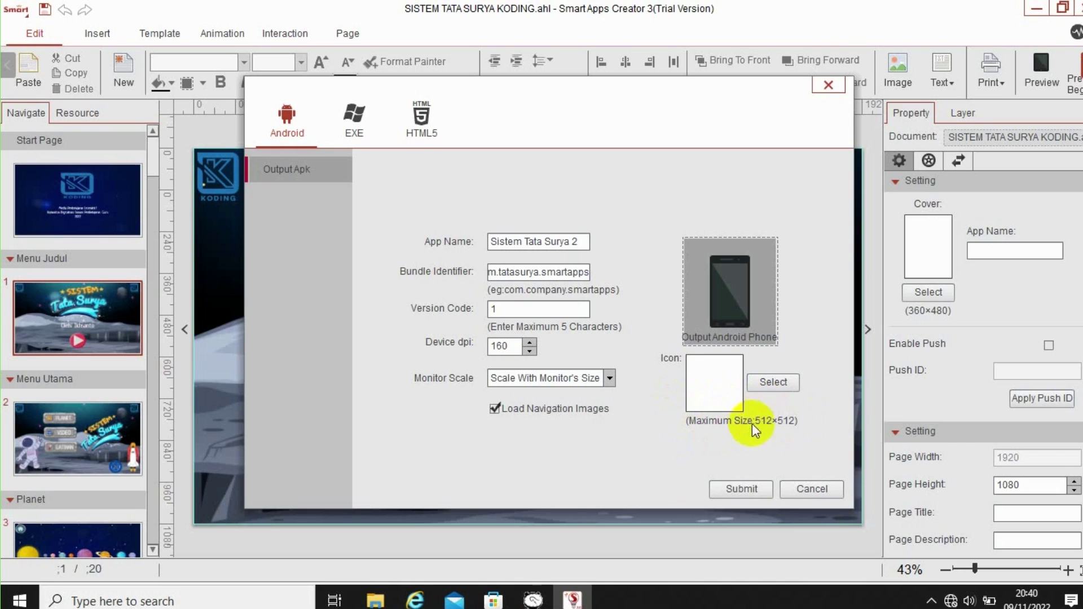
Try to use Astronot.png from the Gambar folder in Aset Latihan as the app icon.
{"action": "left_click", "coordinate": [759, 384]}
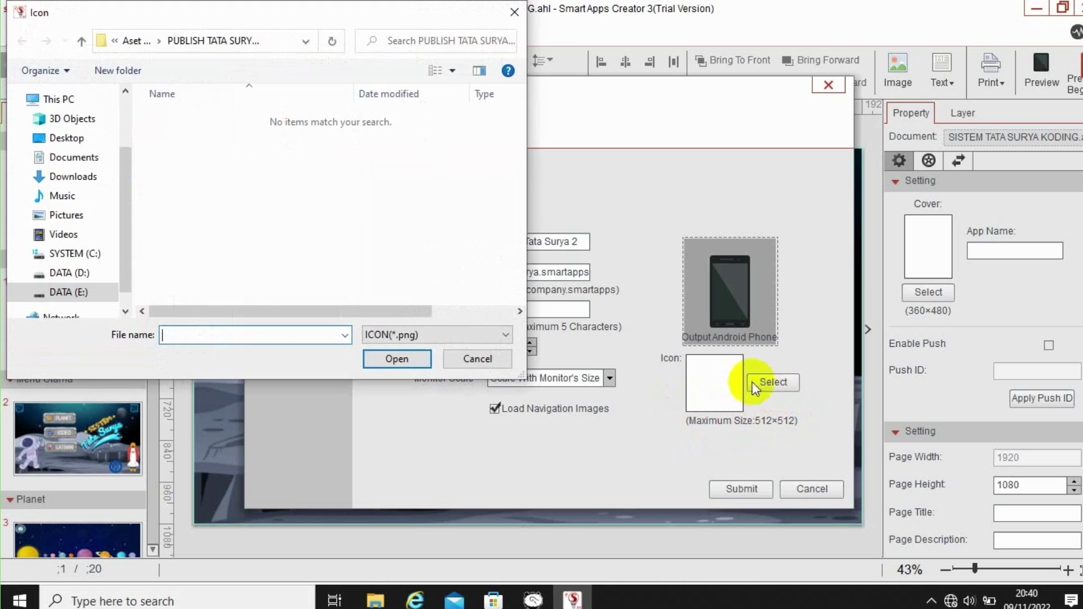
{"action": "left_click", "coordinate": [140, 41]}
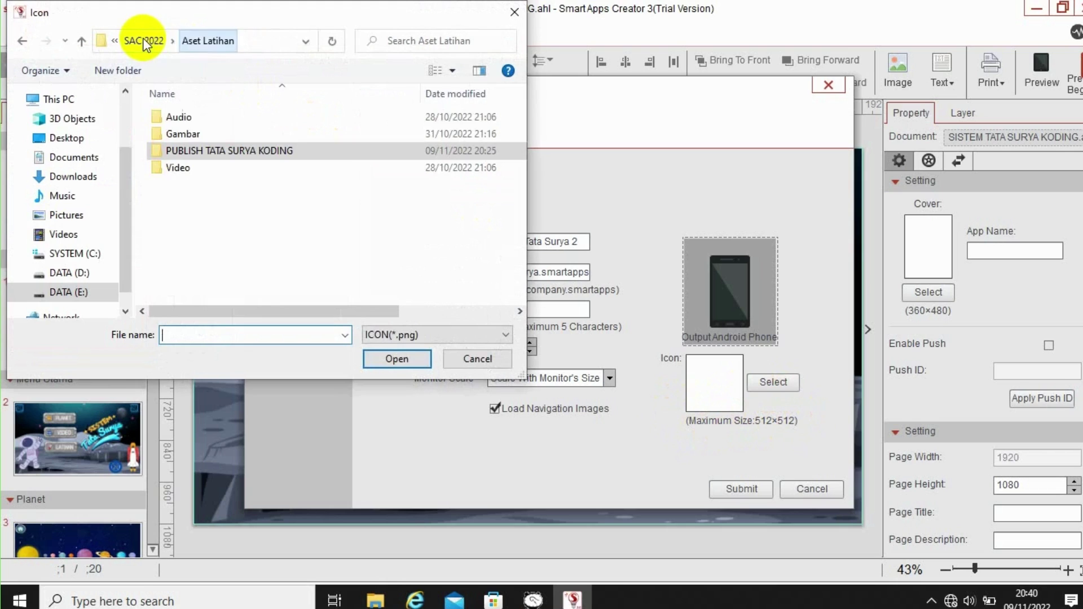
{"action": "double_click", "coordinate": [178, 133]}
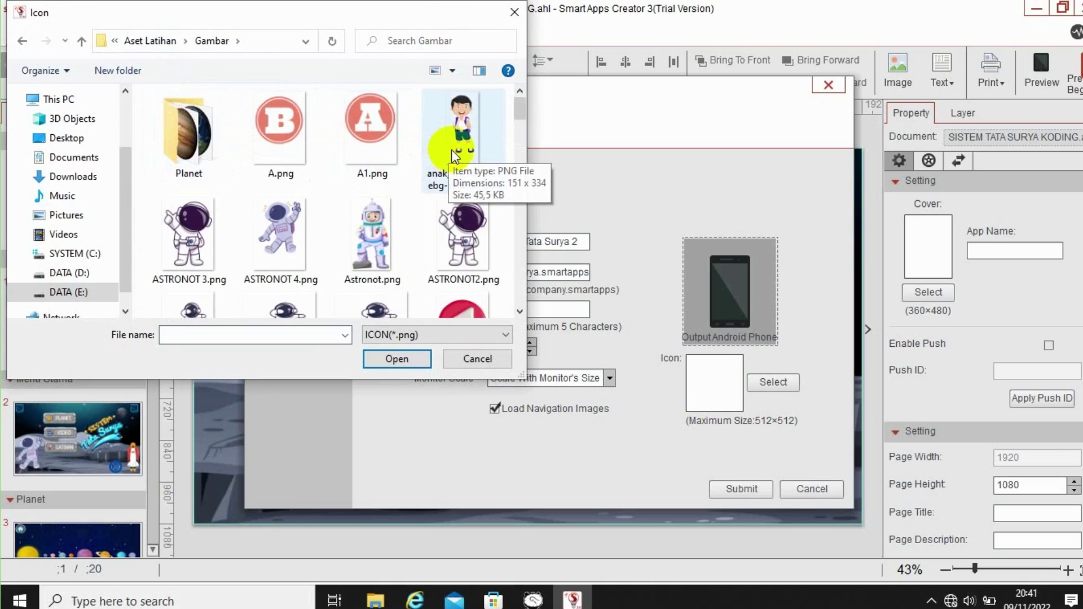
{"action": "left_click", "coordinate": [375, 249]}
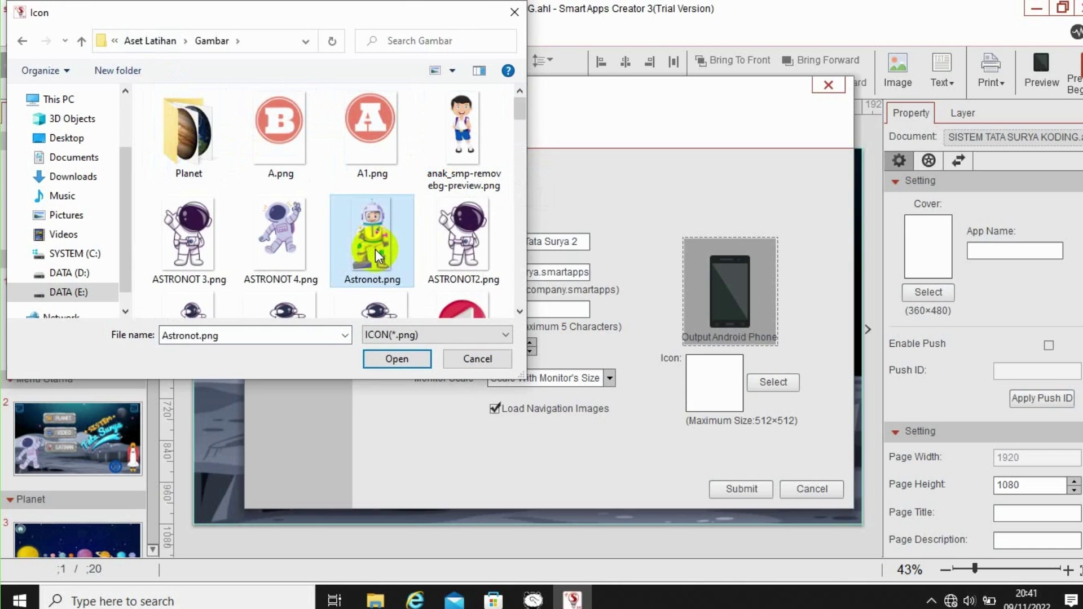
{"action": "left_click", "coordinate": [394, 358]}
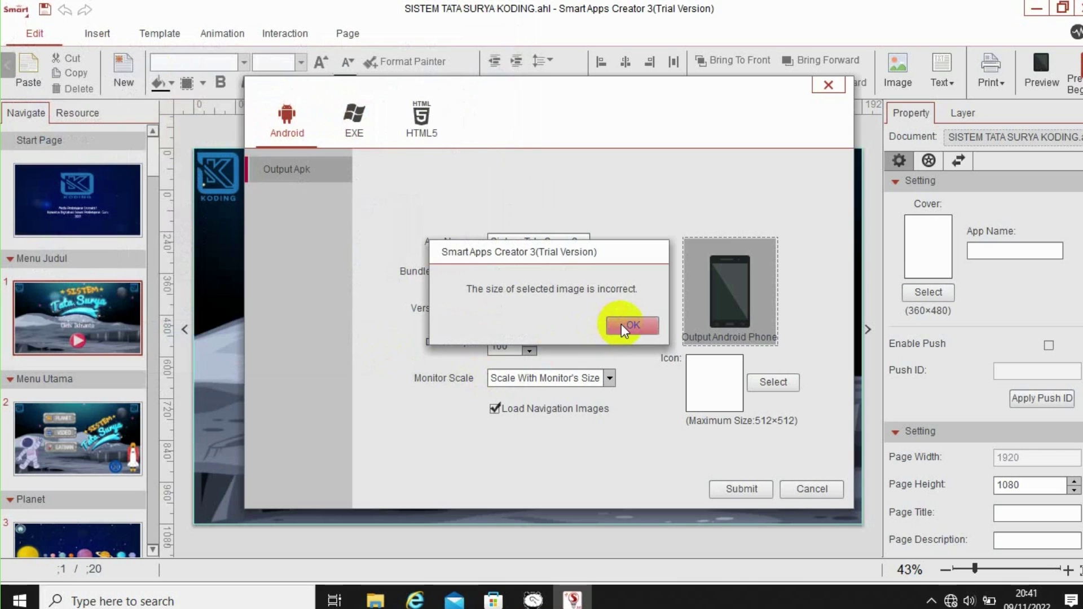
{"action": "left_click", "coordinate": [621, 323]}
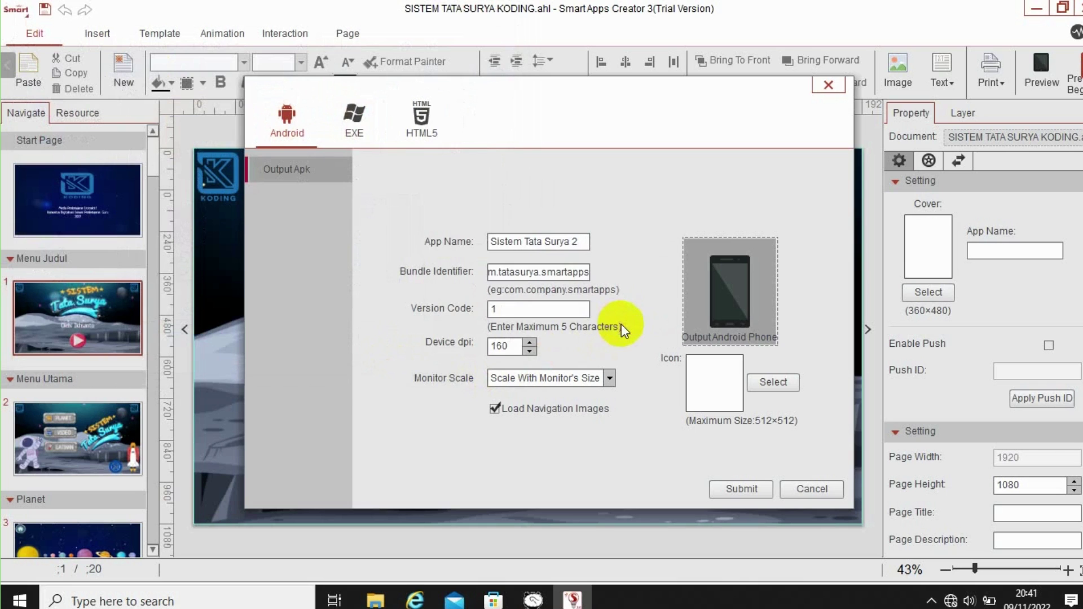
Try to use ASTRONOT 4.png from the Gambar folder as the app icon.
{"action": "left_click", "coordinate": [778, 386]}
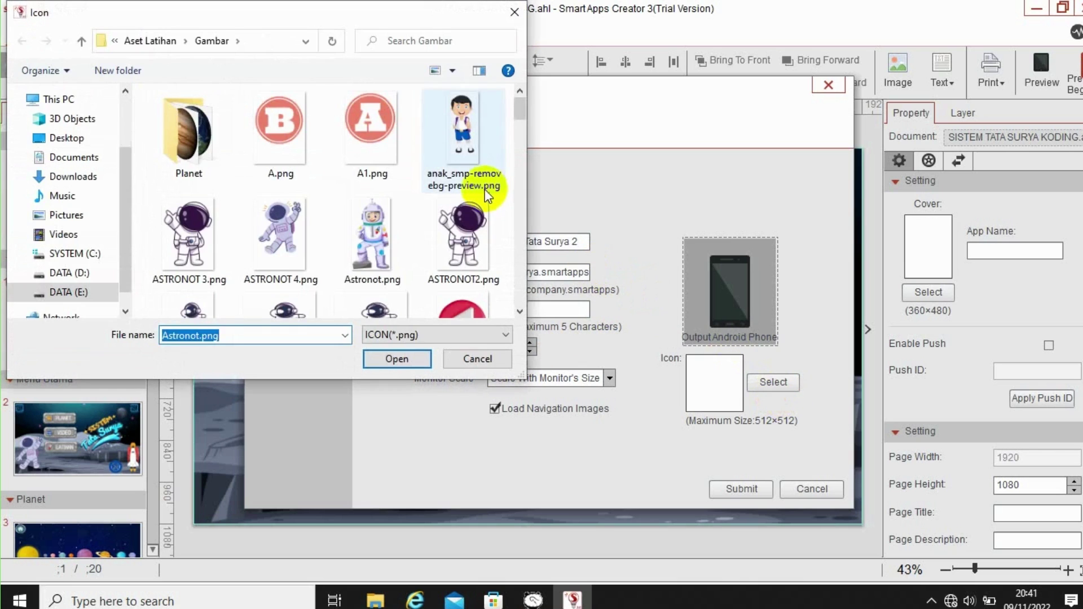
{"action": "mouse_move", "coordinate": [291, 226]}
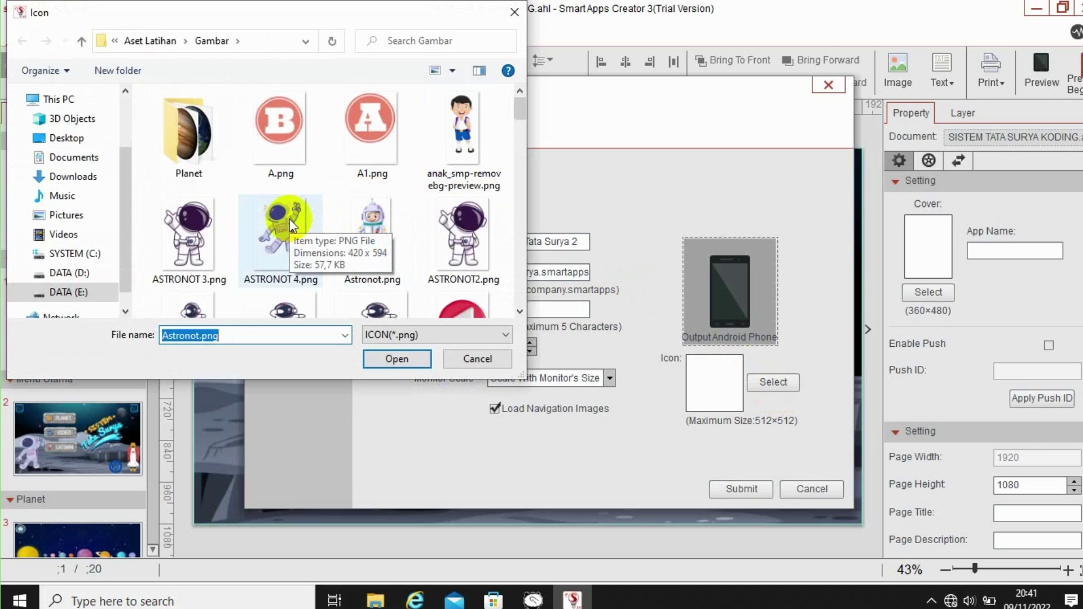
{"action": "left_click", "coordinate": [290, 219]}
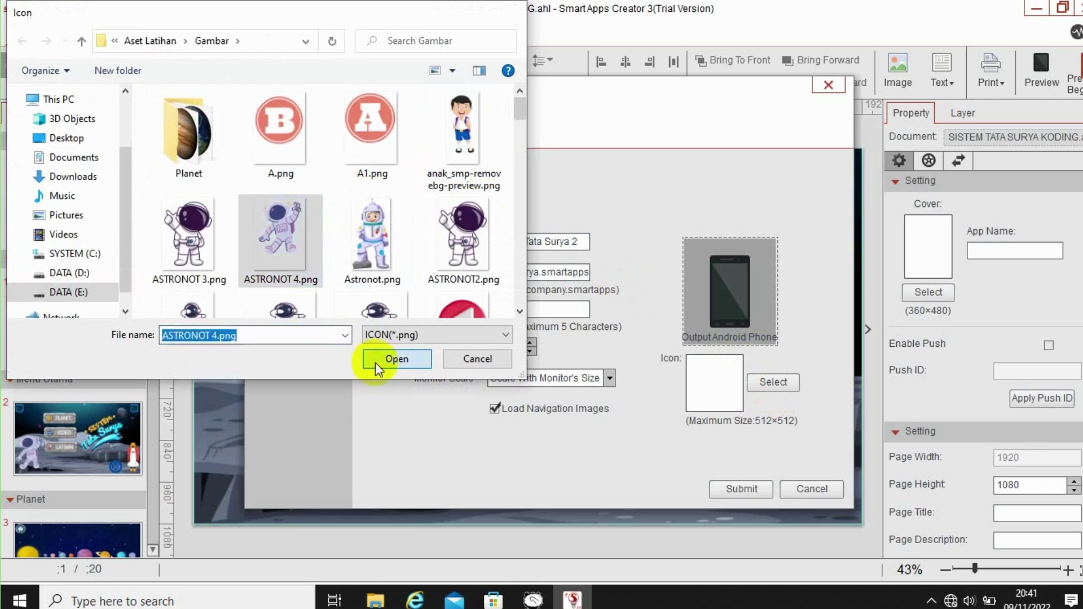
{"action": "left_click", "coordinate": [375, 362]}
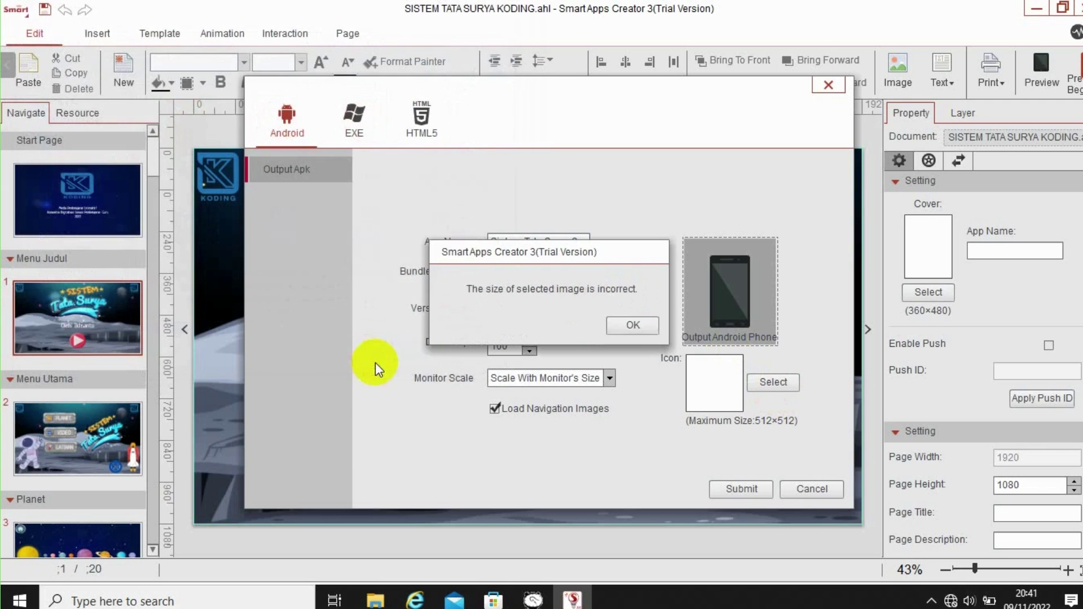
{"action": "left_click", "coordinate": [632, 323]}
Set ATRONOT ICON.png from the Gambar folder in Aset Latihan as the app icon.
{"action": "left_click", "coordinate": [776, 381]}
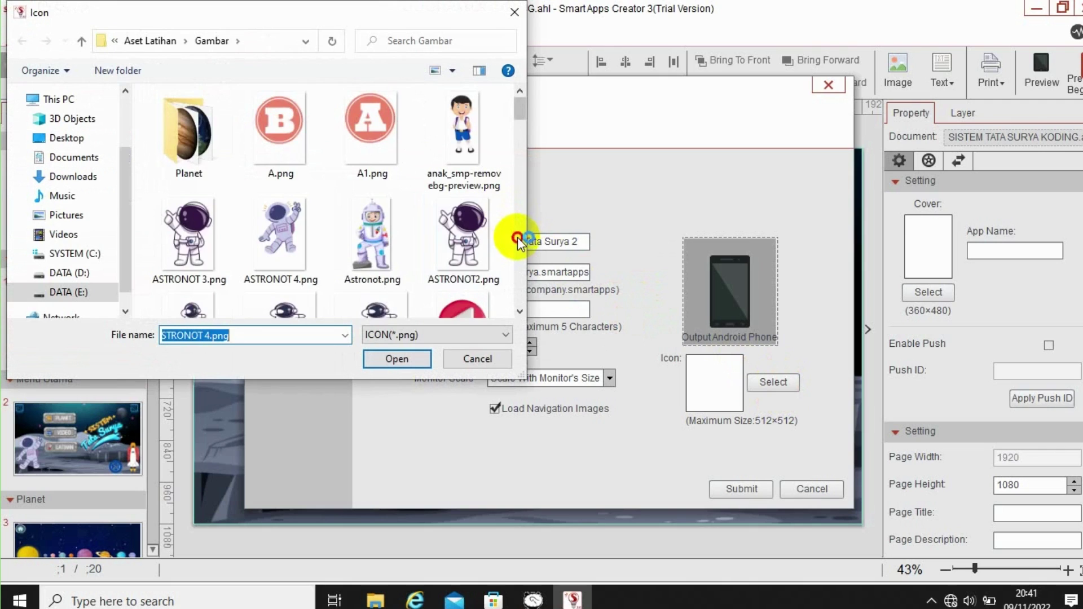
{"action": "scroll", "coordinate": [519, 242], "scroll_direction": "down", "scroll_amount": 3}
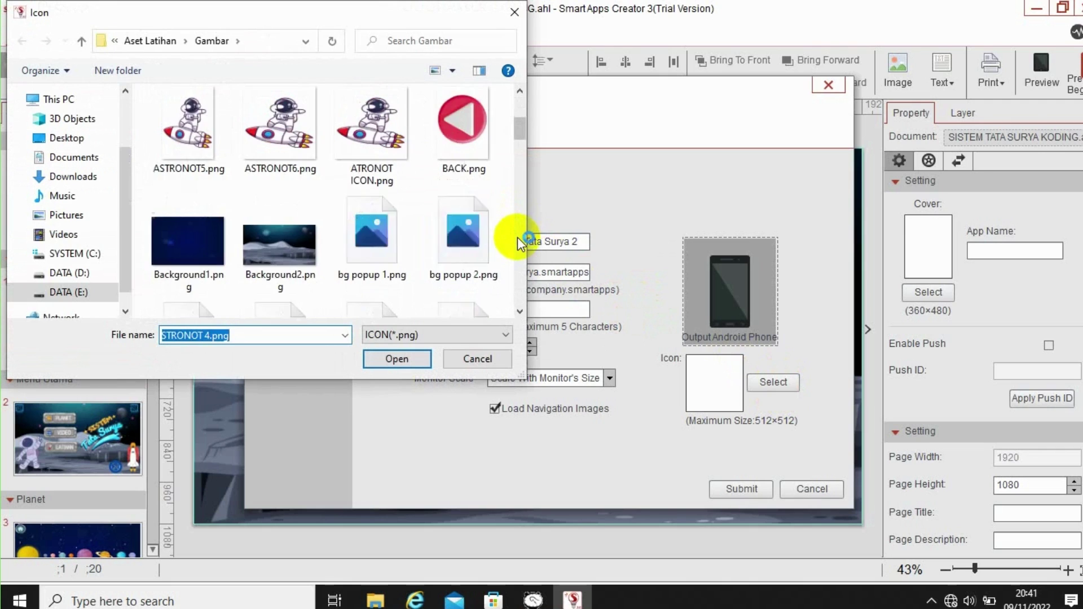
{"action": "left_click", "coordinate": [385, 147]}
{"action": "left_click", "coordinate": [414, 357]}
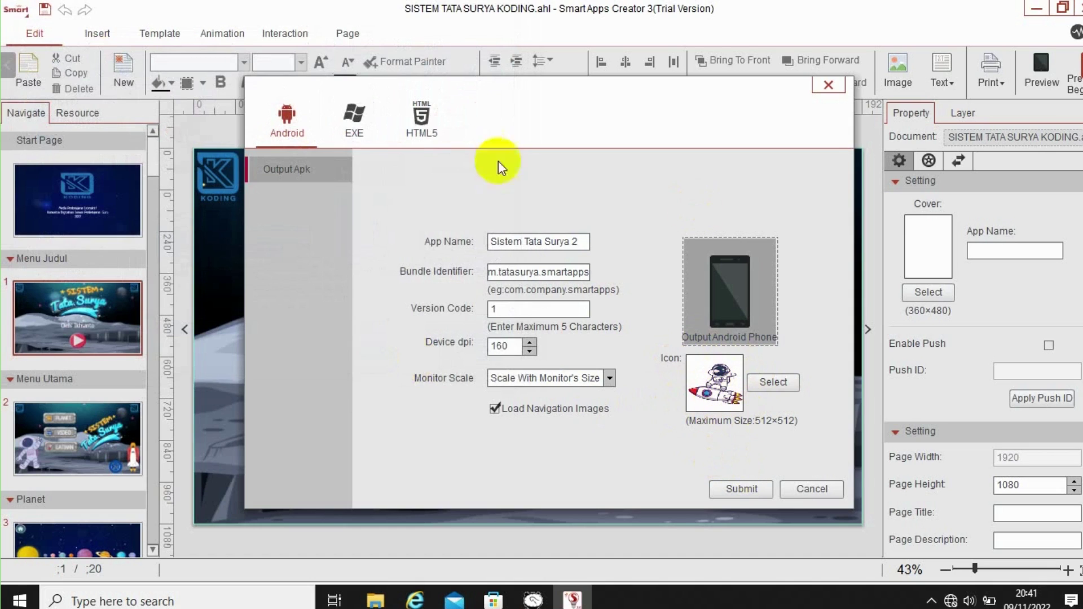
Submit the Android output settings and name the output file Tata Surya Koding.
{"action": "left_click", "coordinate": [737, 486]}
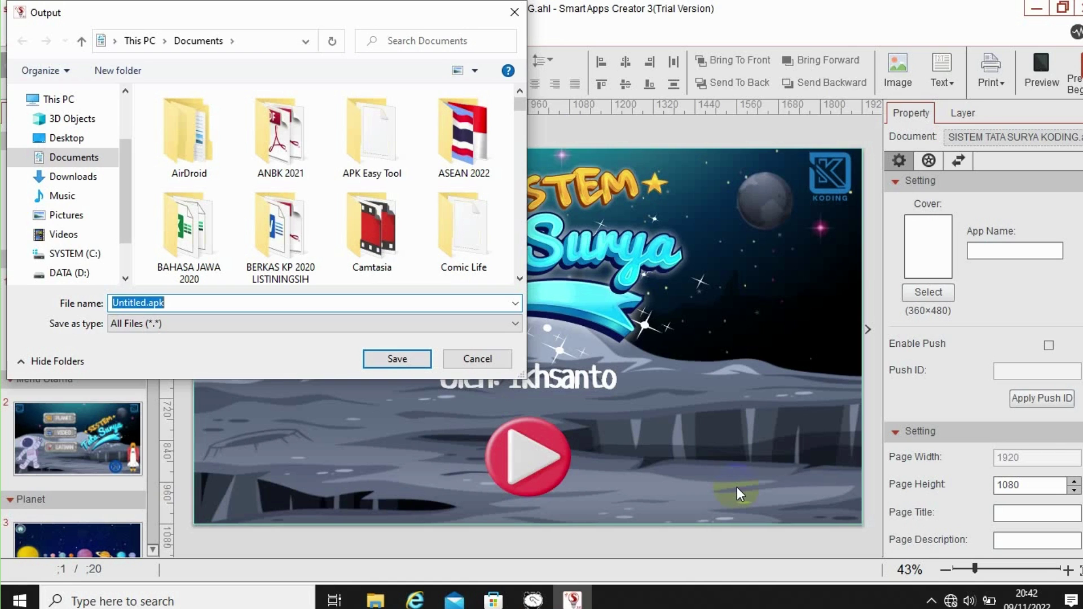
{"action": "type", "text": "Ta"}
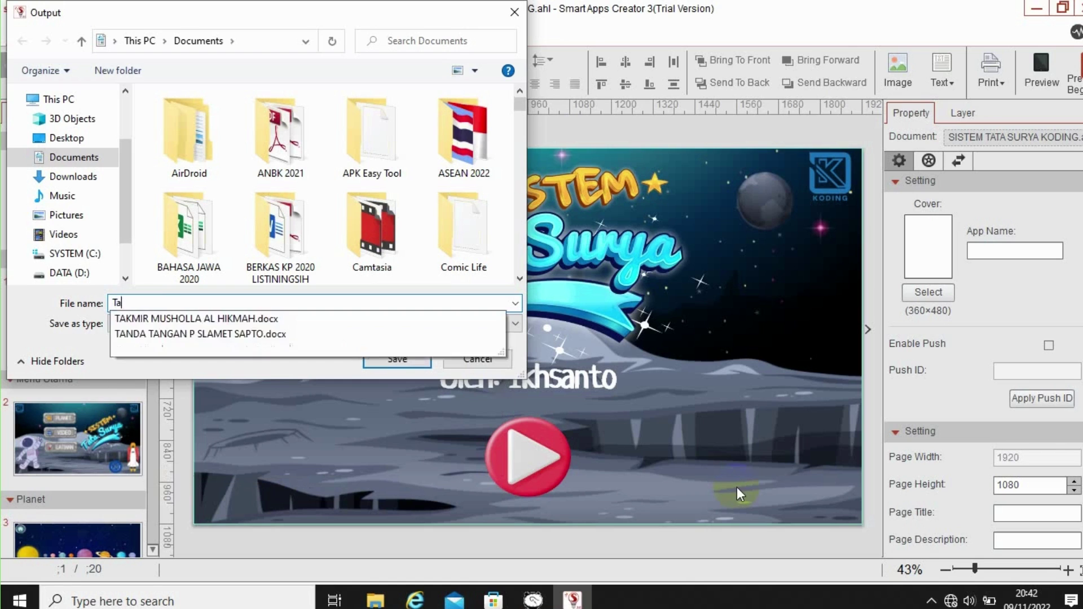
{"action": "type", "text": "ta Surya "}
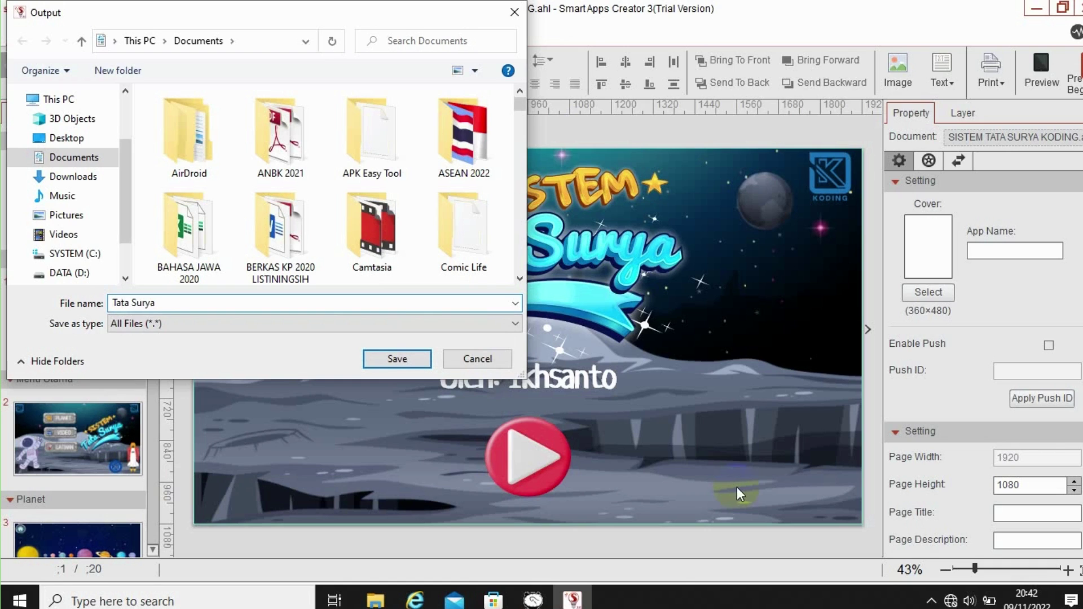
{"action": "type", "text": "Koding"}
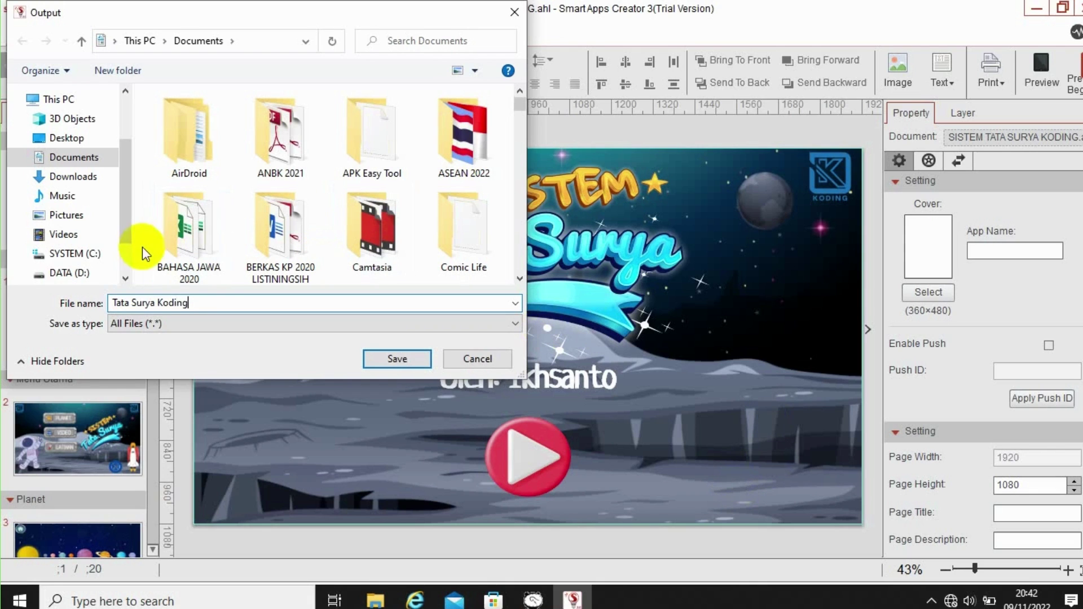
Browse to the MY PROYEK folder on the DATA (E:) drive for the output file's location.
{"action": "left_click", "coordinate": [126, 265]}
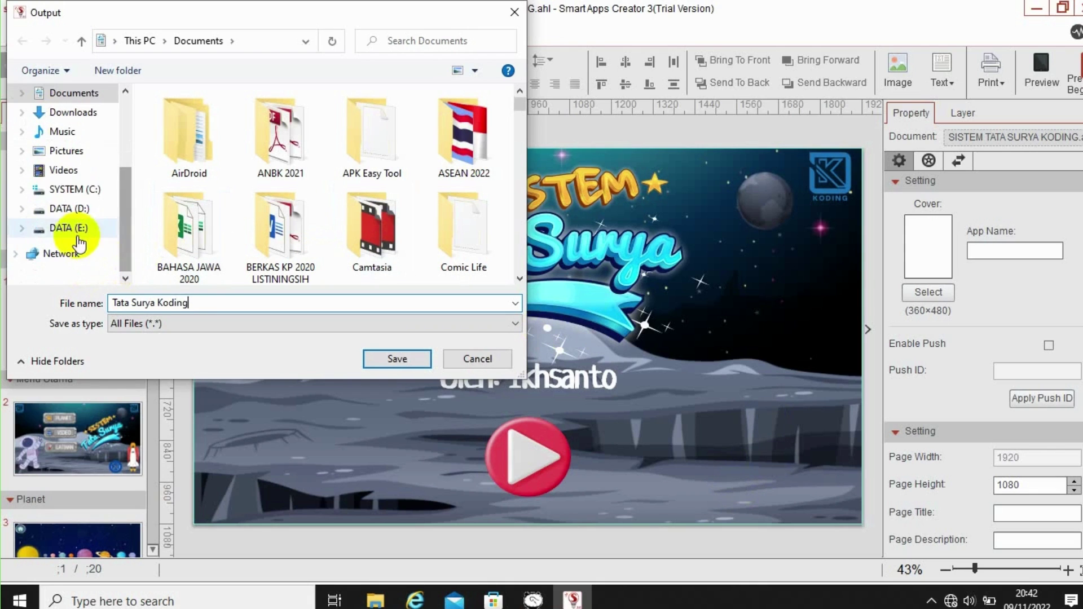
{"action": "left_click", "coordinate": [62, 228]}
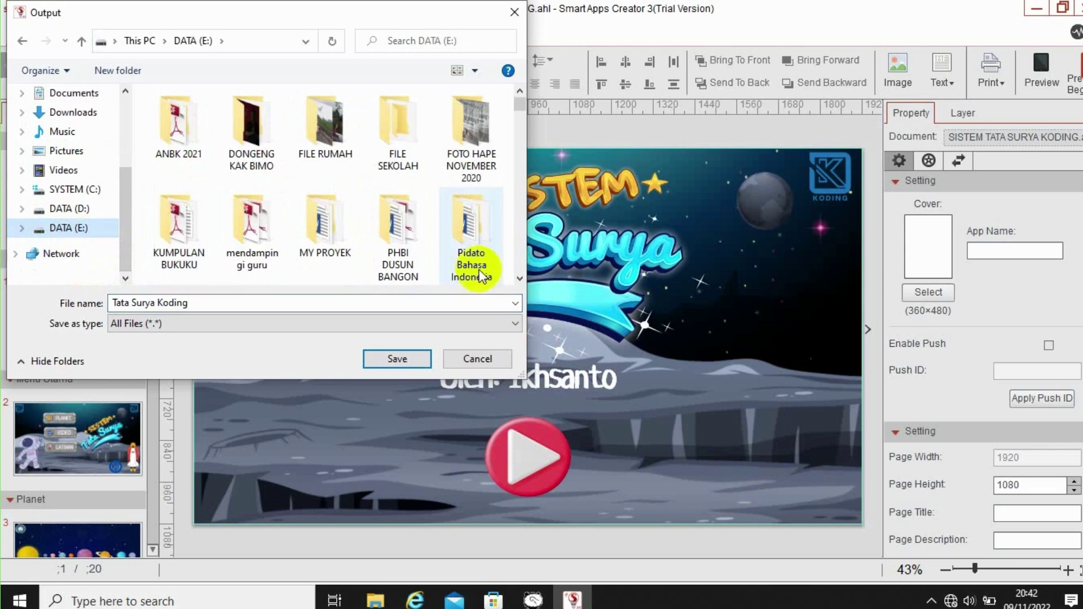
{"action": "left_click", "coordinate": [517, 256]}
{"action": "left_click", "coordinate": [516, 256]}
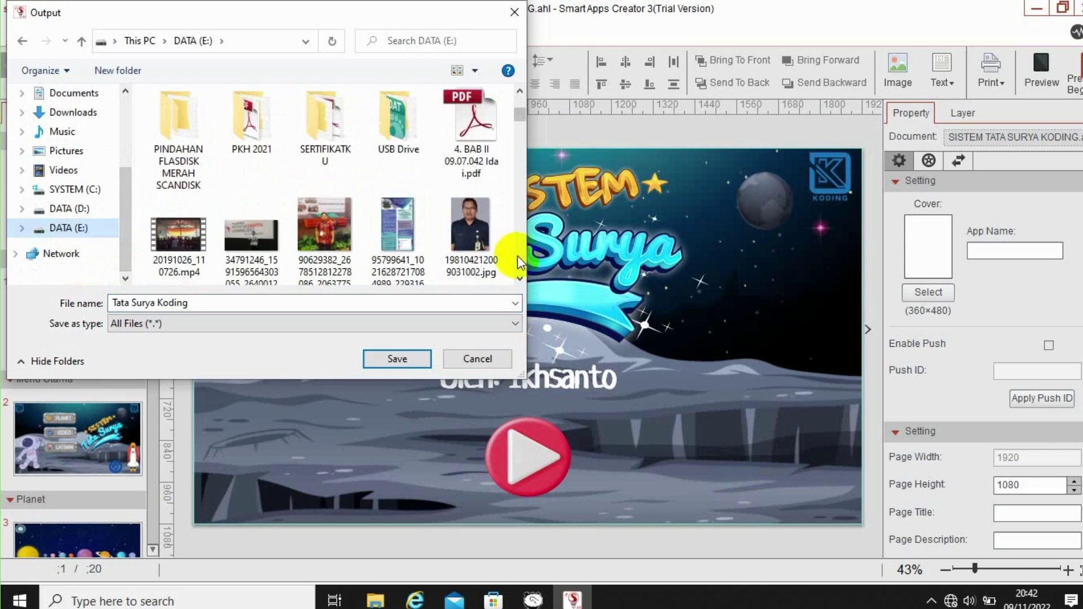
{"action": "left_click", "coordinate": [515, 103]}
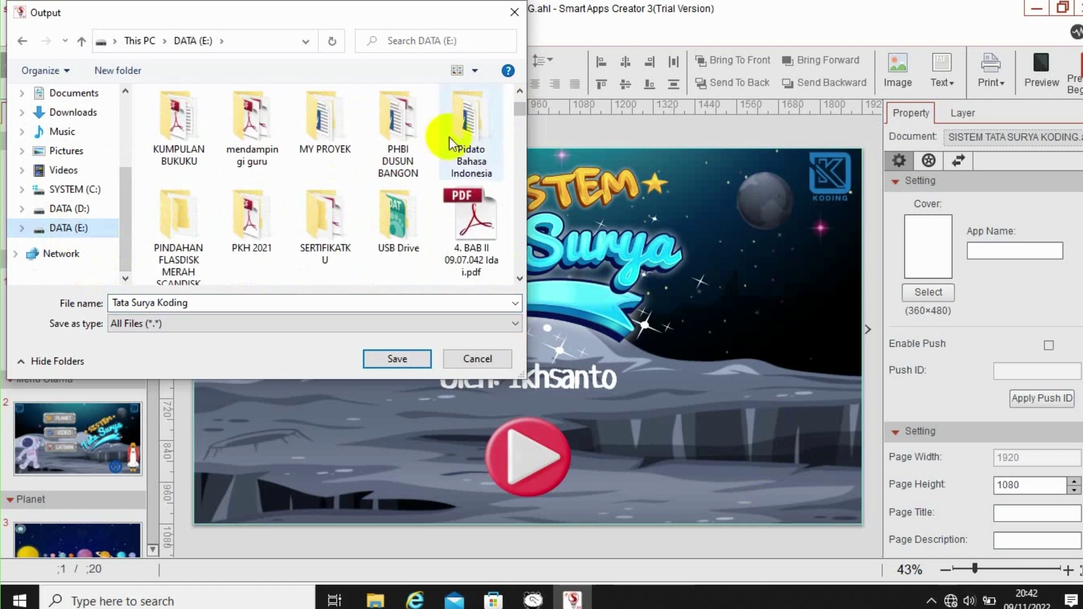
{"action": "left_click", "coordinate": [314, 146]}
{"action": "double_click", "coordinate": [315, 144]}
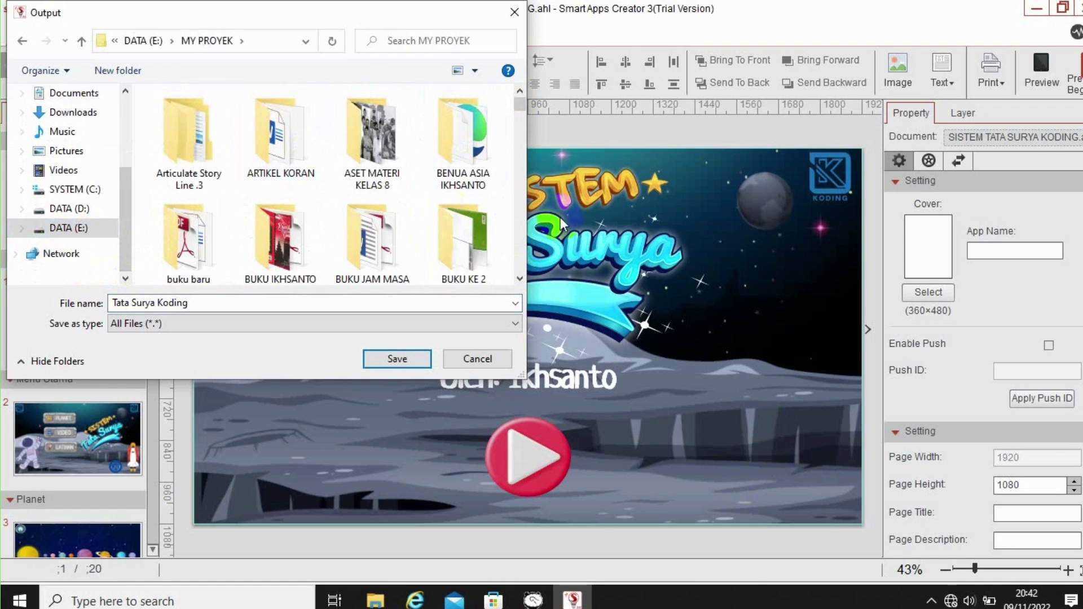
Choose the PUBLISH TATA SURYA KODING folder inside SAC 2022 > Aset Latihan as the output destination.
{"action": "left_click", "coordinate": [520, 225]}
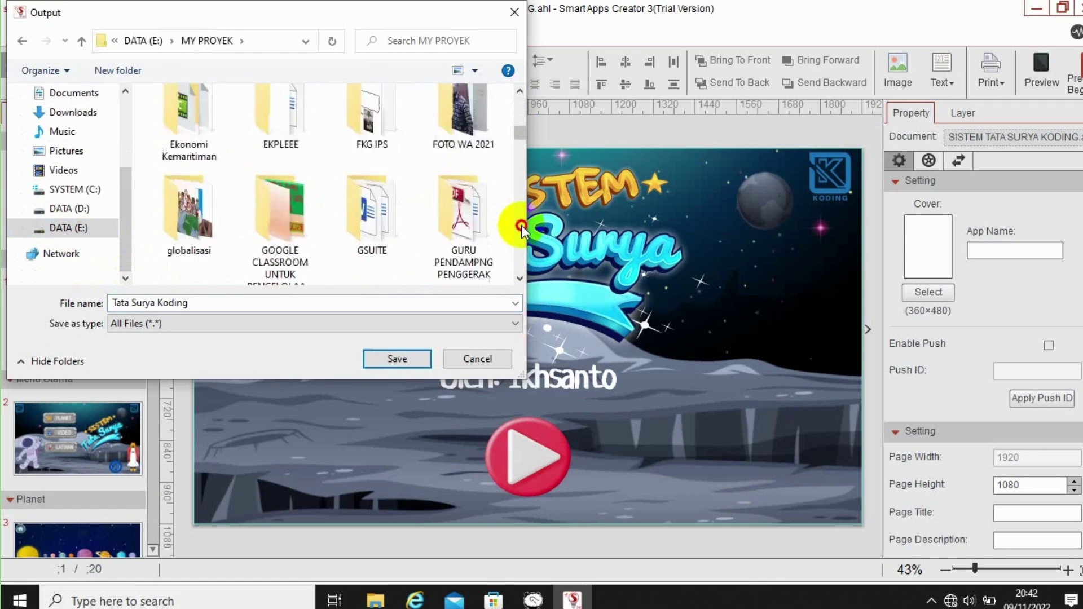
{"action": "left_click", "coordinate": [520, 225]}
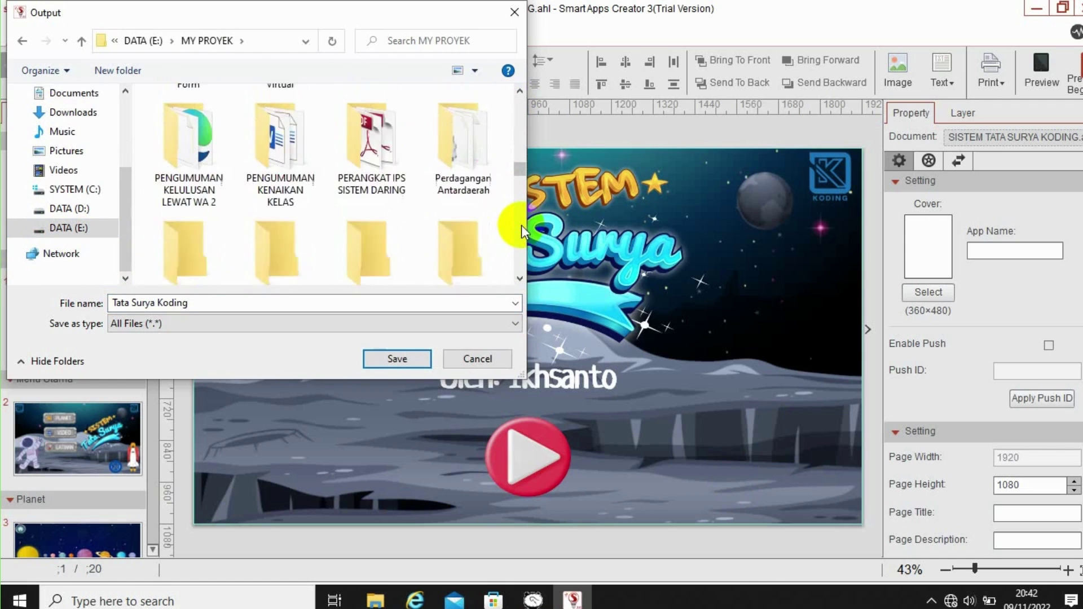
{"action": "left_click", "coordinate": [519, 225]}
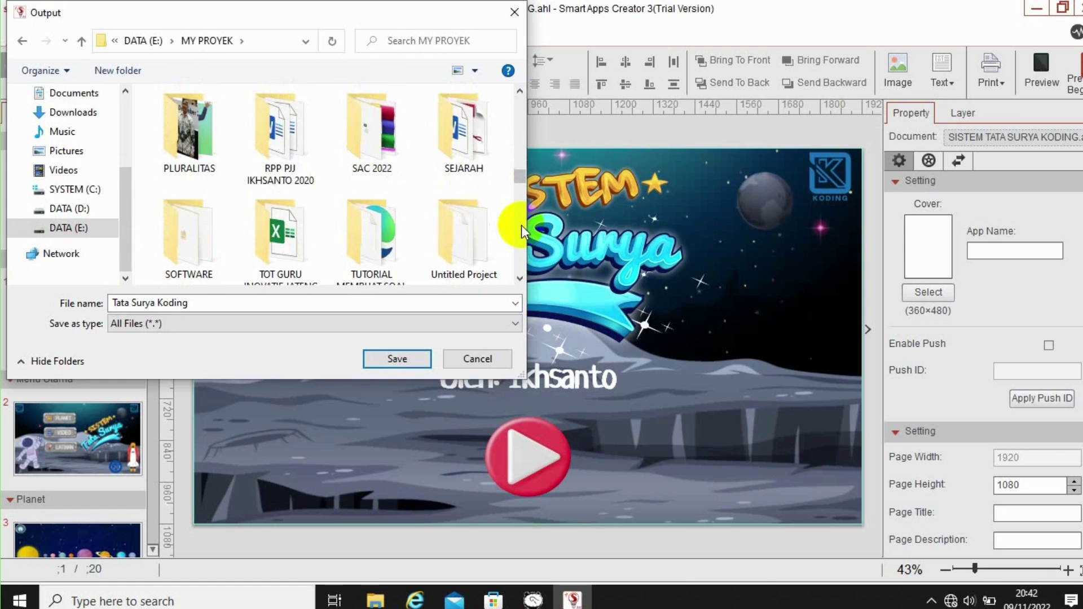
{"action": "double_click", "coordinate": [364, 123]}
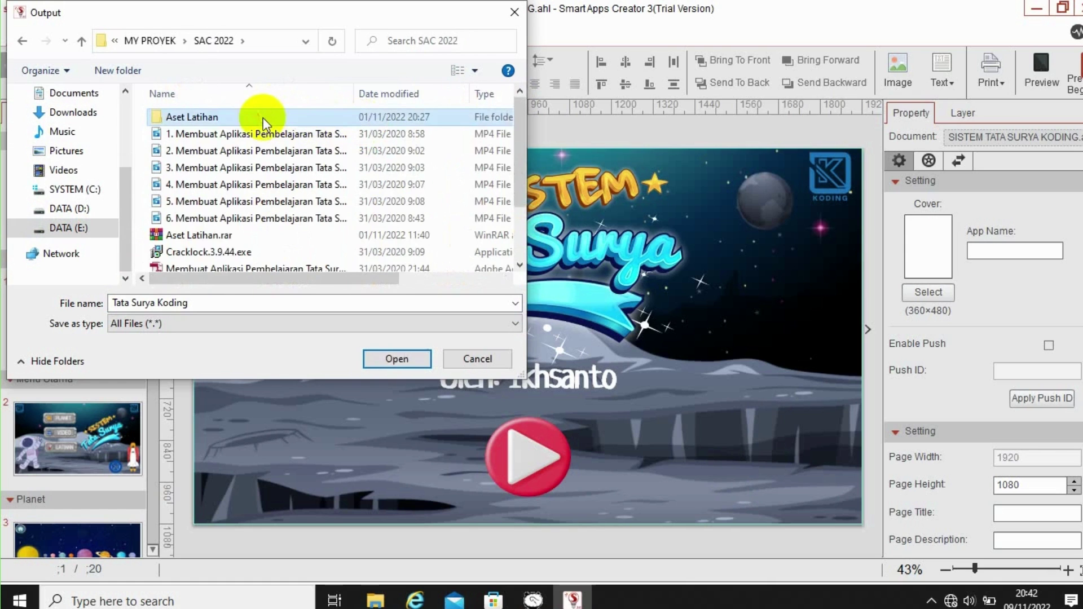
{"action": "double_click", "coordinate": [262, 117]}
{"action": "left_click", "coordinate": [220, 151]}
{"action": "double_click", "coordinate": [220, 150]}
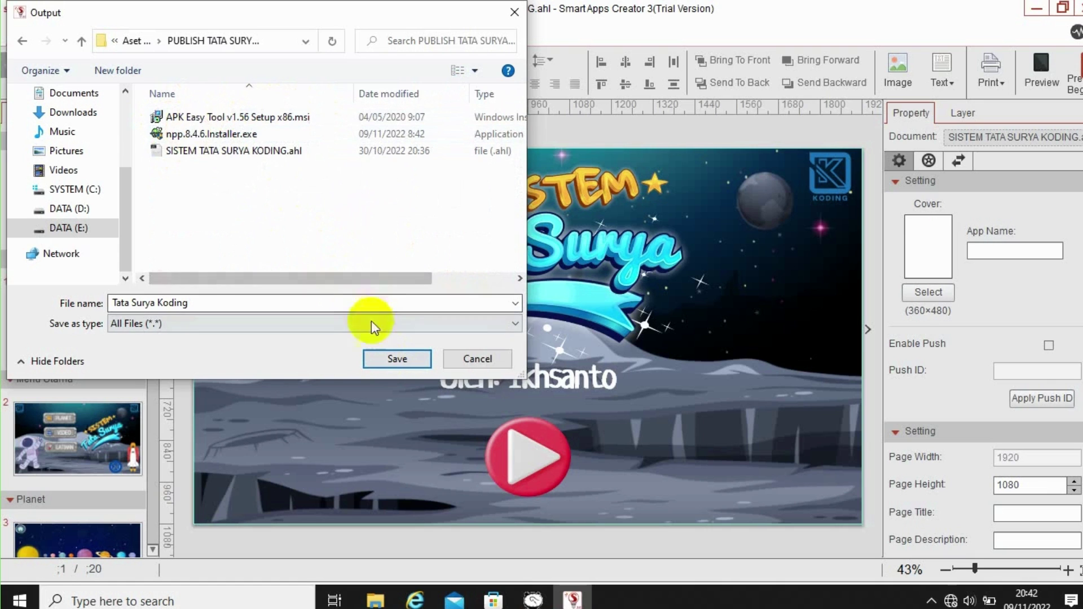
Export the project as the Tata Surya Koding APK and check for the file in the PUBLISH TATA SURYA KODING folder.
{"action": "left_click", "coordinate": [382, 357]}
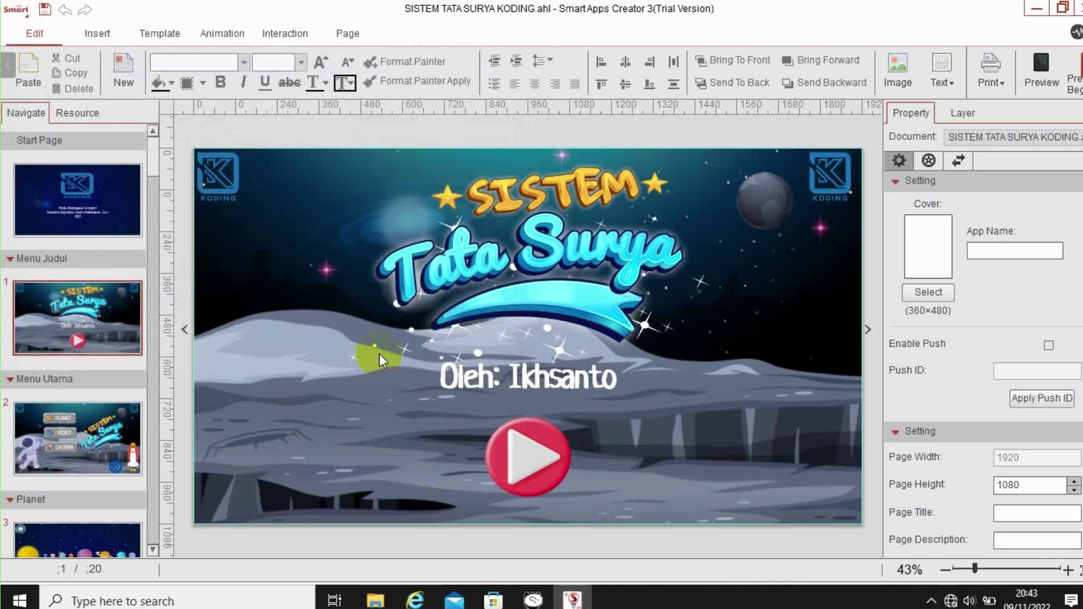
{"action": "key", "text": "ctrl+s"}
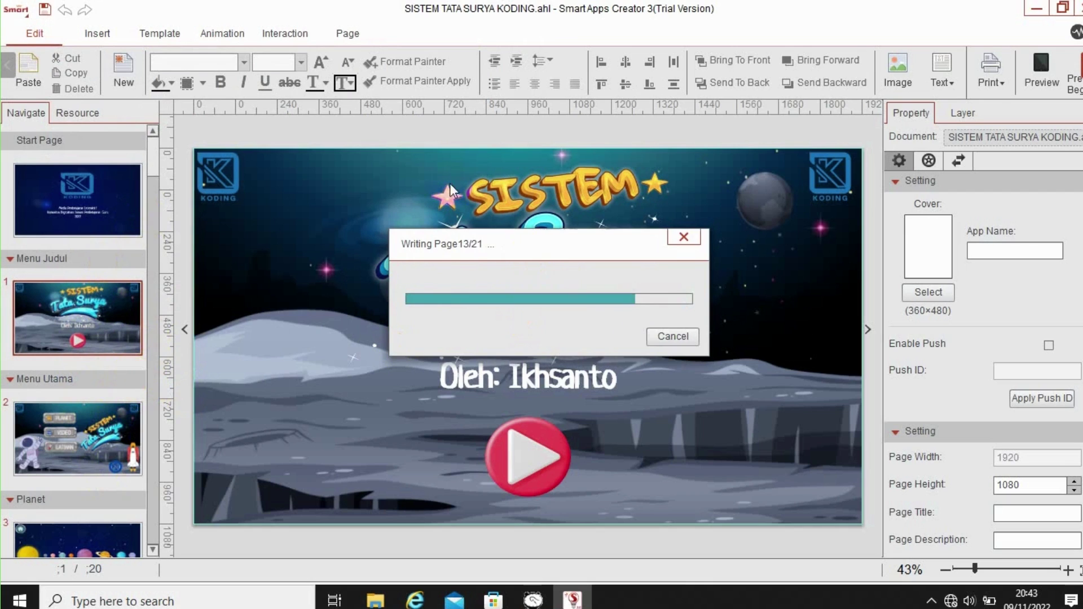
{"action": "left_click", "coordinate": [746, 266]}
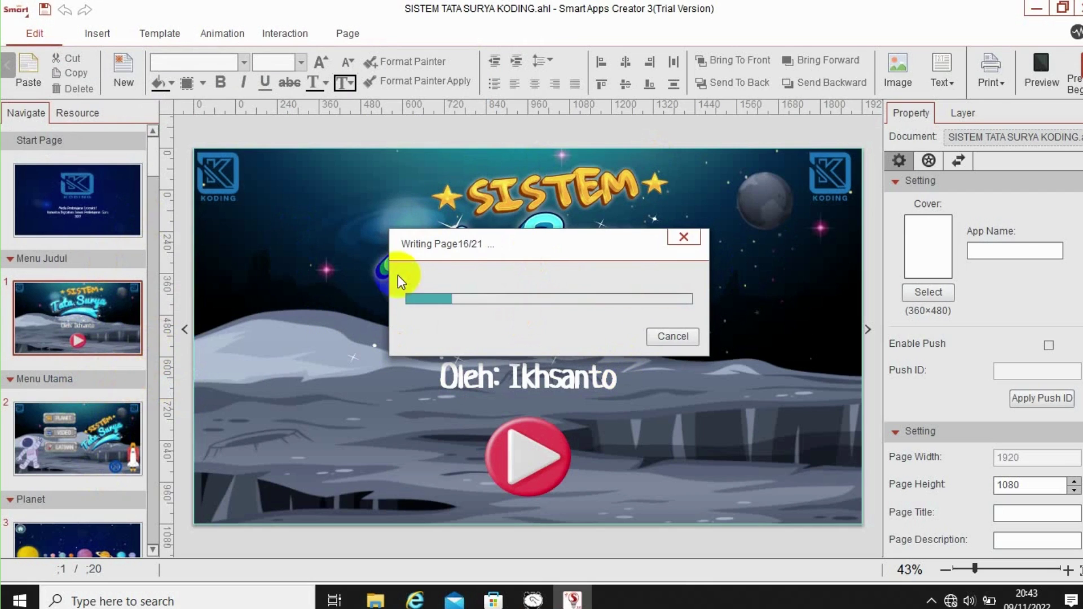
{"action": "left_click", "coordinate": [392, 302]}
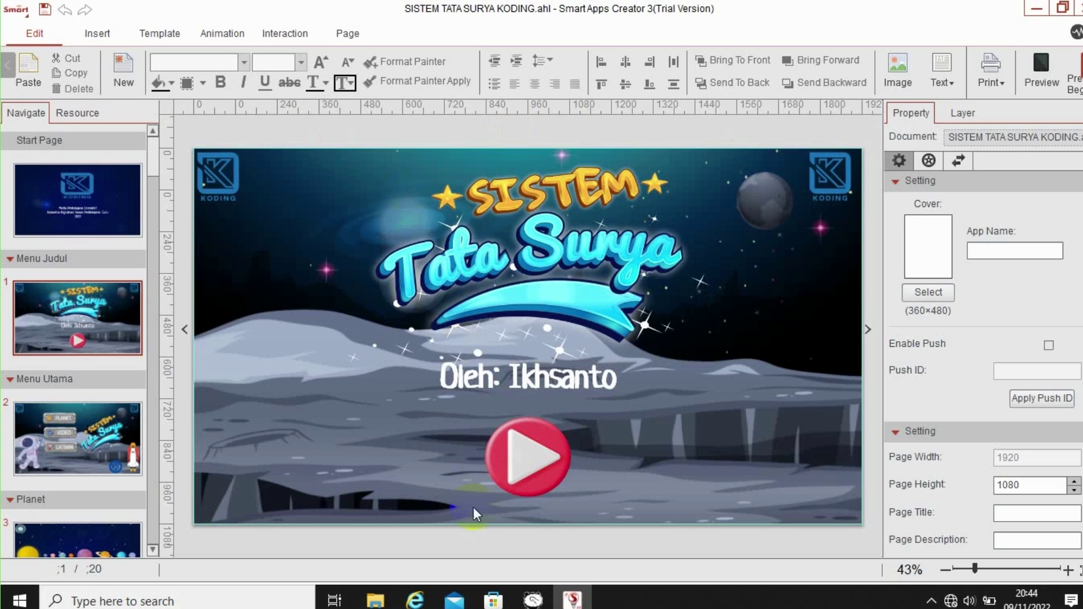
{"action": "left_click", "coordinate": [375, 598]}
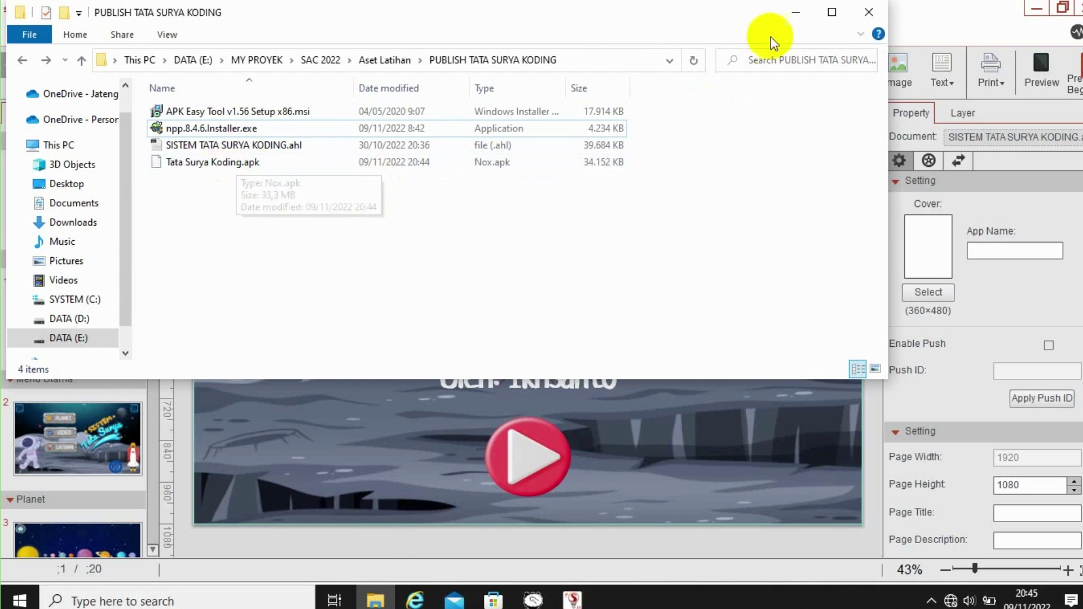
{"action": "left_click", "coordinate": [795, 11]}
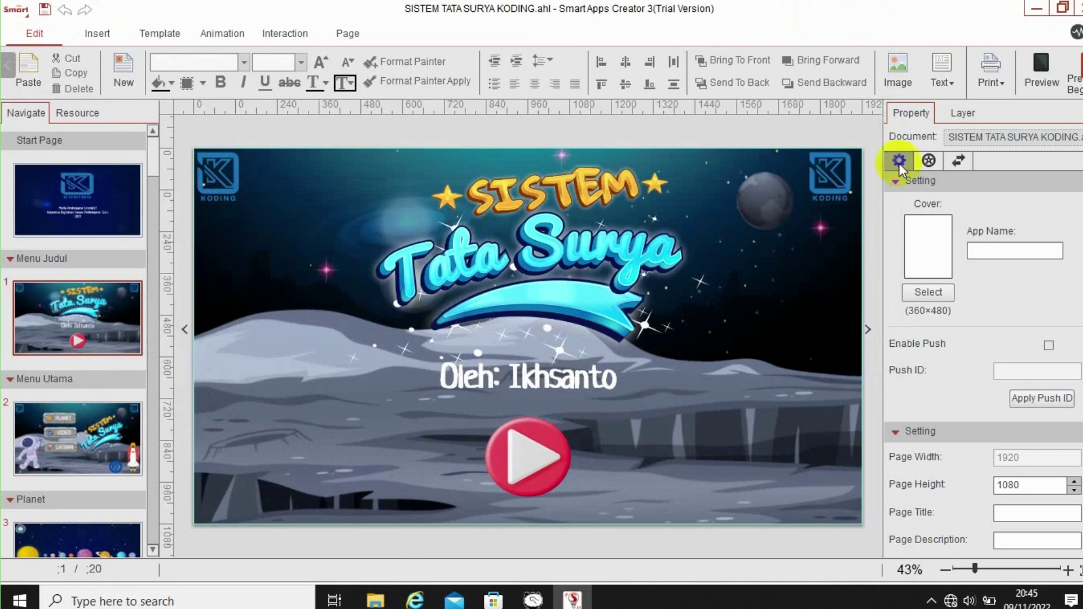
Preview the app from the title page to the main menu, test the music toggle, and close the preview.
{"action": "left_click", "coordinate": [1041, 68]}
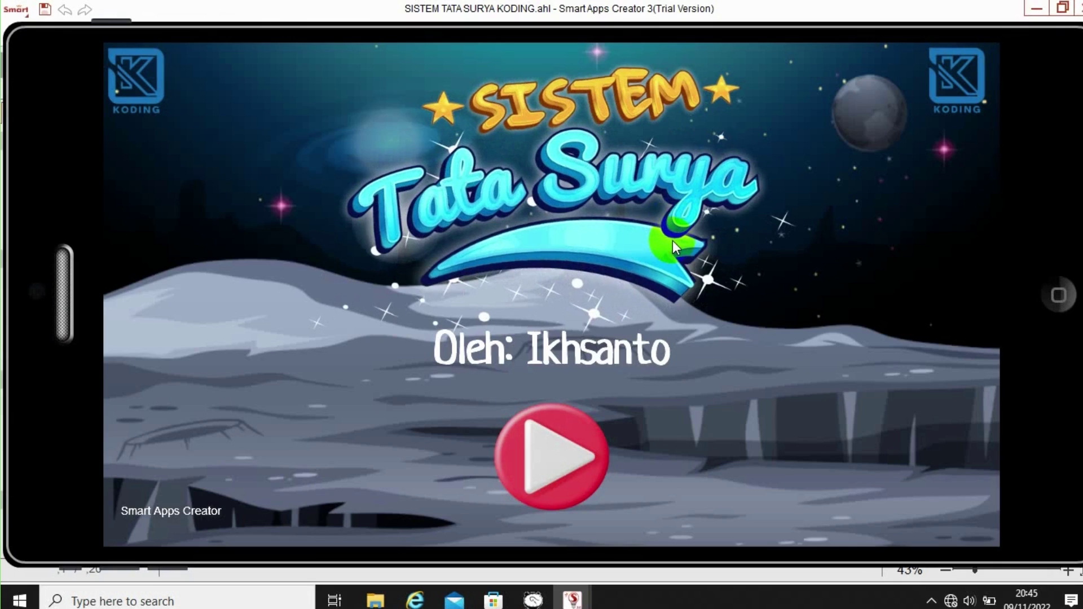
{"action": "left_click", "coordinate": [578, 459]}
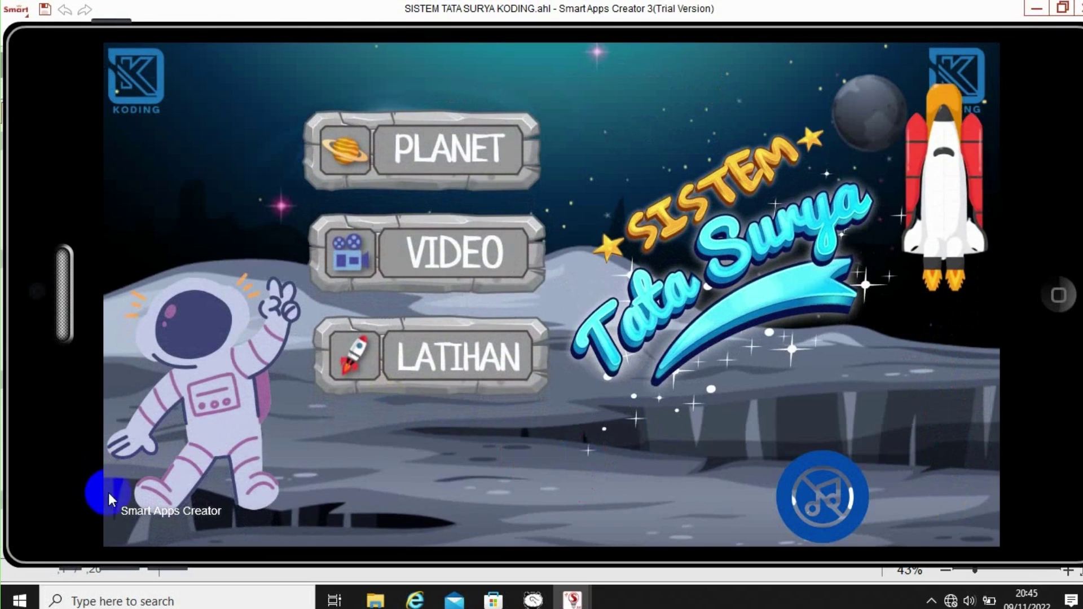
{"action": "left_click", "coordinate": [827, 476]}
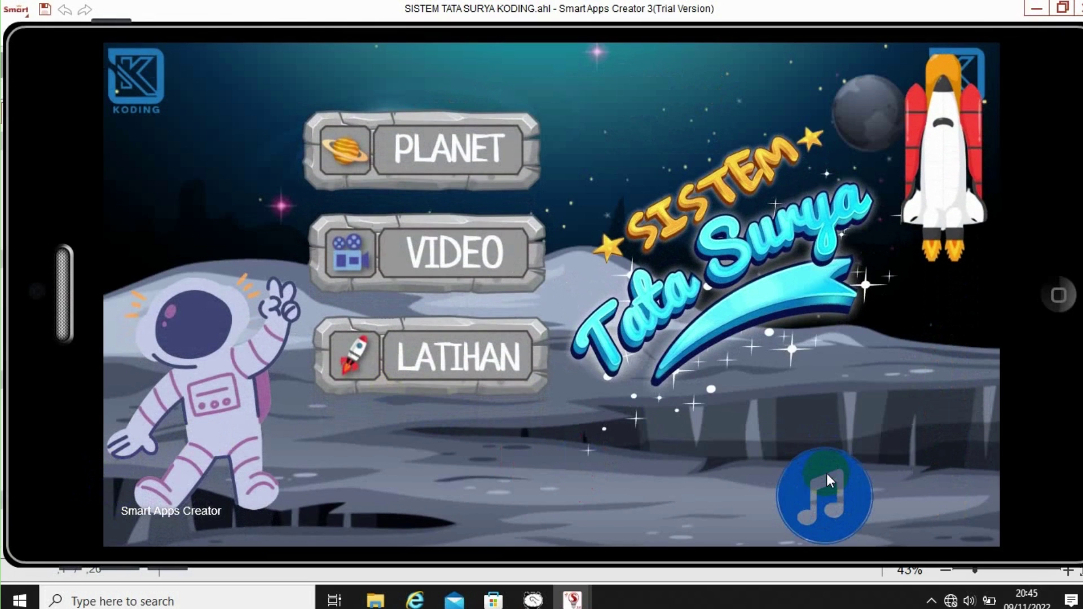
{"action": "left_click", "coordinate": [99, 537]}
{"action": "left_click", "coordinate": [1056, 297]}
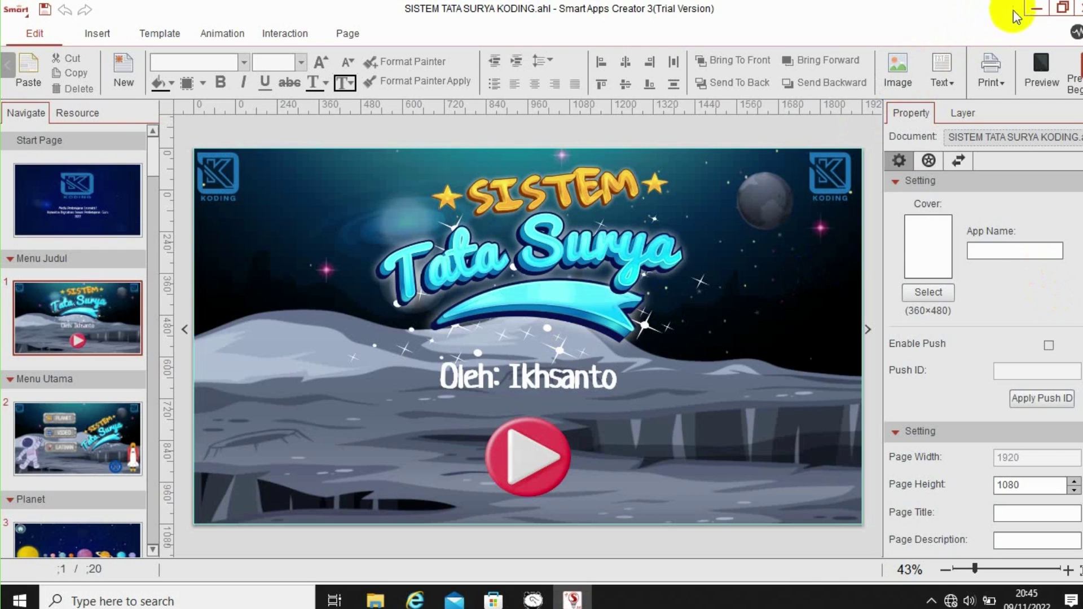
Leave the project for the desktop and review the installer files in the PUBLISH TATA SURYA KODING folder.
{"action": "left_click", "coordinate": [1035, 10]}
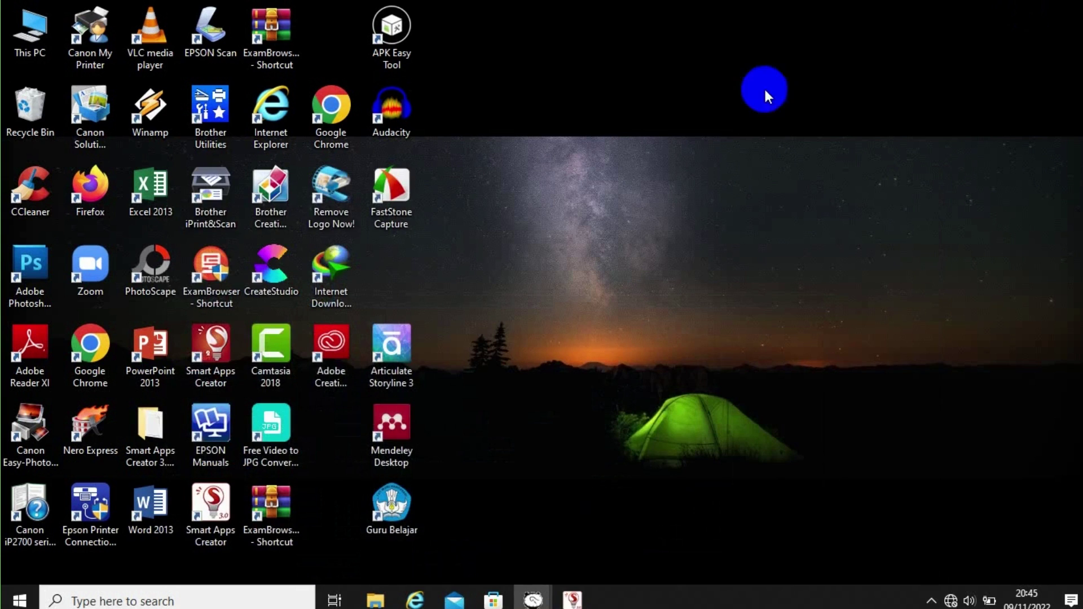
{"action": "left_click", "coordinate": [375, 598]}
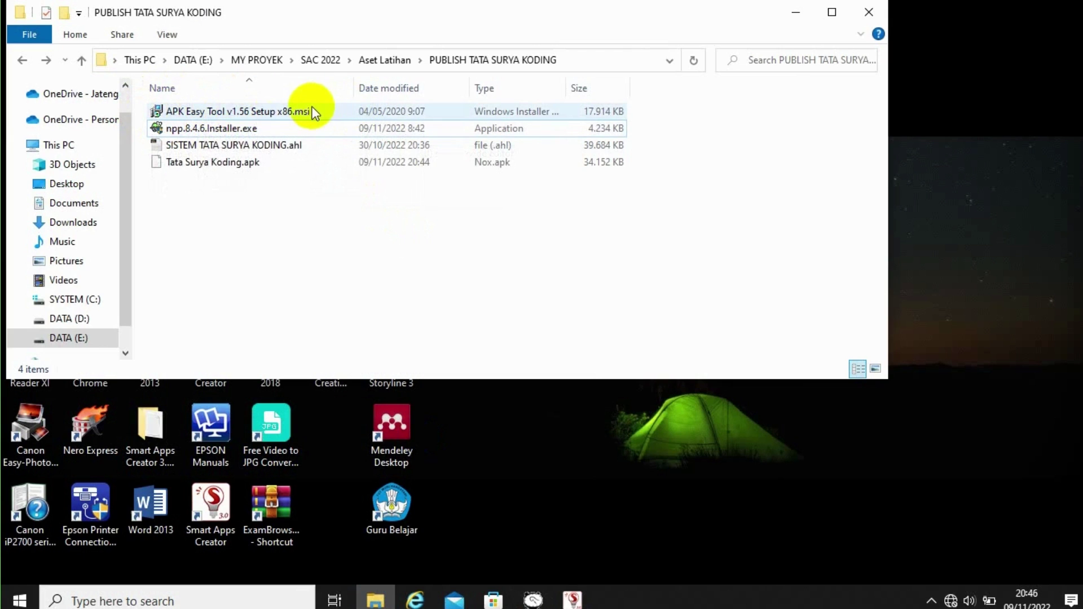
{"action": "left_click", "coordinate": [793, 13]}
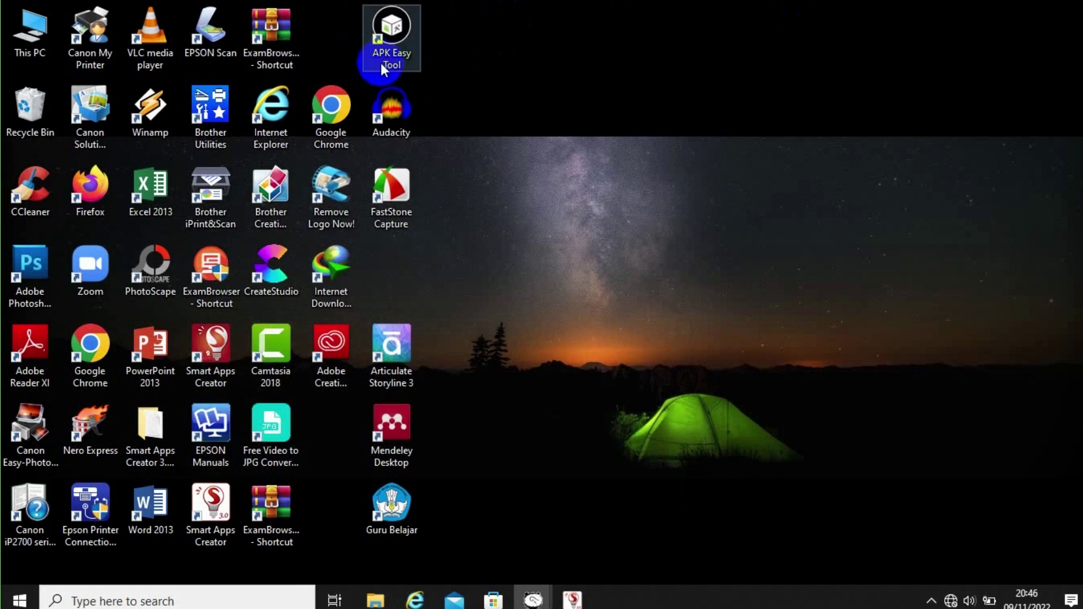
Launch APK Easy Tool, move its window toward the middle of the desktop, and review the compile and sign options.
{"action": "left_click", "coordinate": [391, 37]}
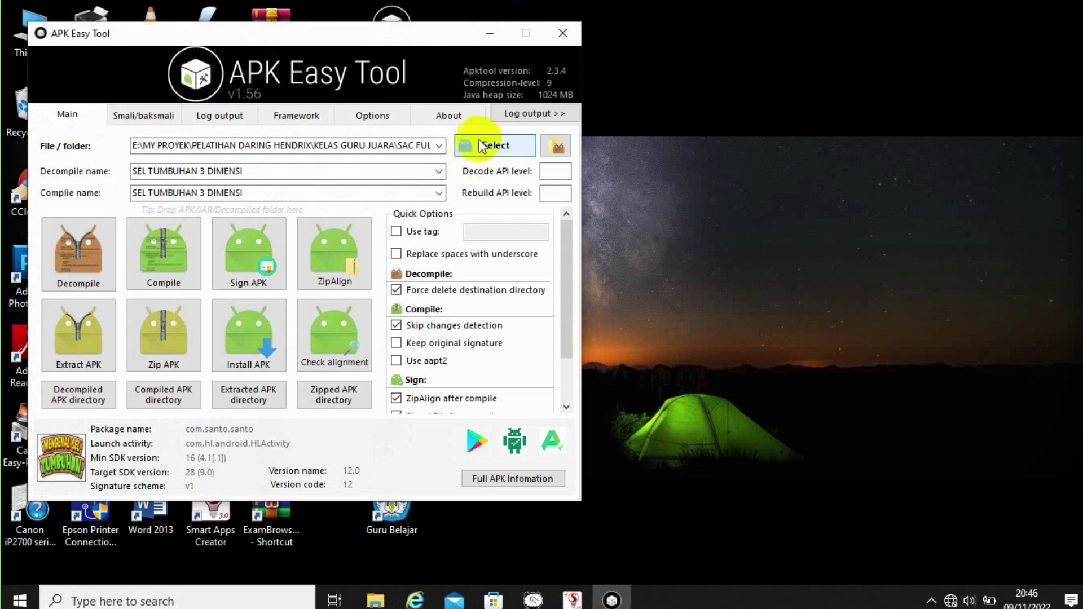
{"action": "left_click", "coordinate": [439, 54]}
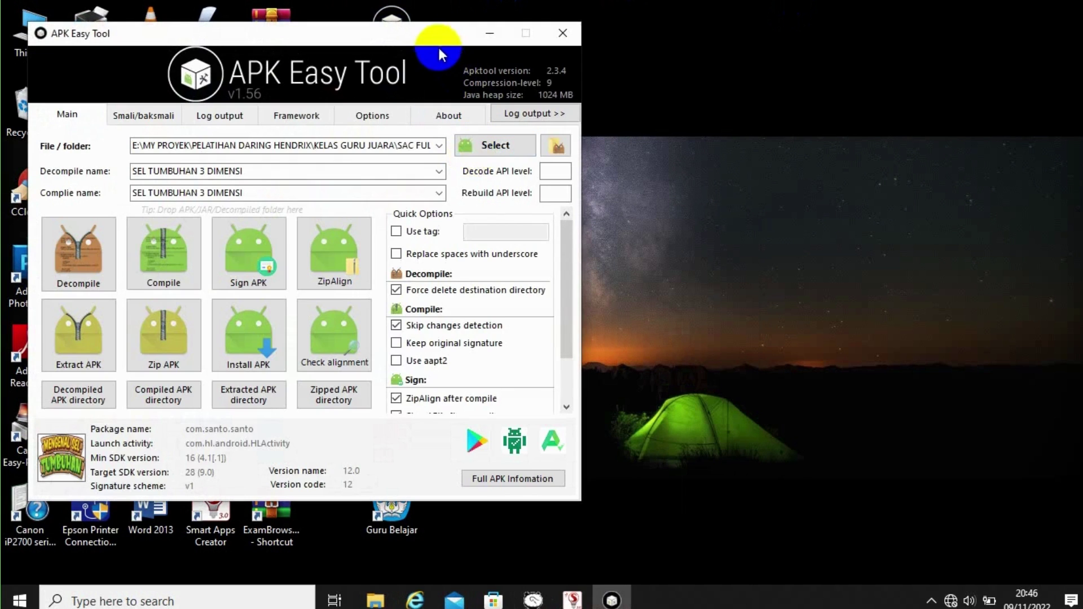
{"action": "left_click_drag", "start_coordinate": [434, 38], "coordinate": [742, 100]}
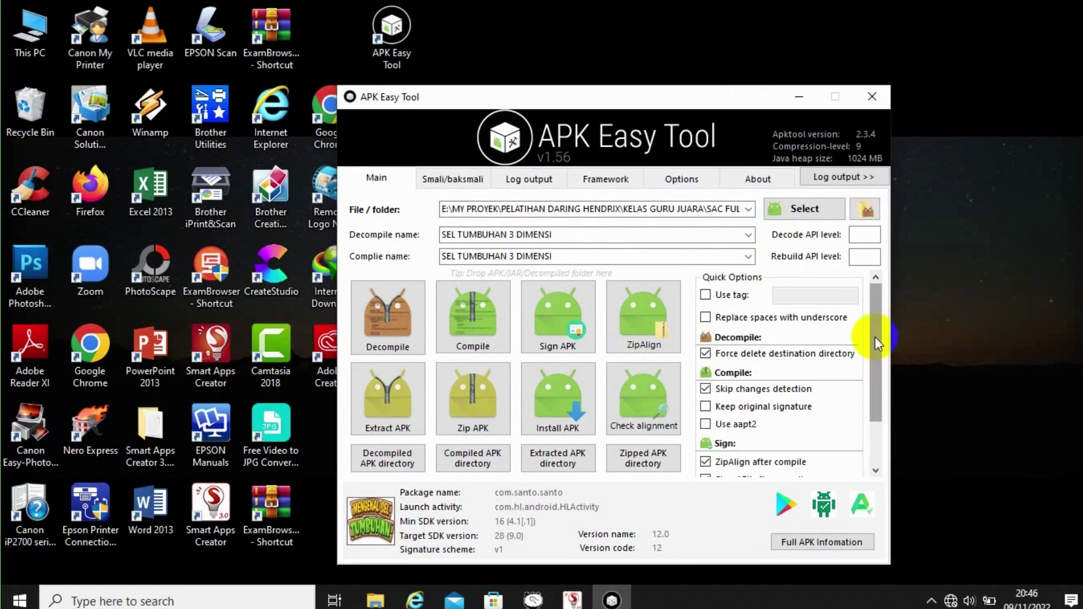
{"action": "left_click_drag", "start_coordinate": [875, 336], "coordinate": [878, 371]}
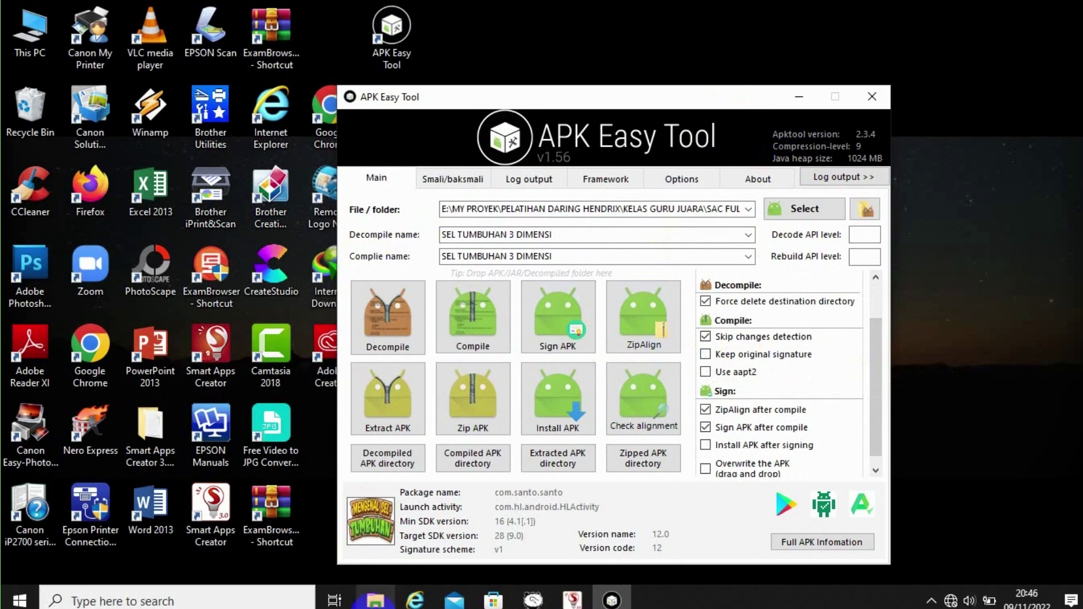
Show the PUBLISH TATA SURYA KODING folder, then search Windows for "note" and launch Notepad++.
{"action": "left_click", "coordinate": [375, 600]}
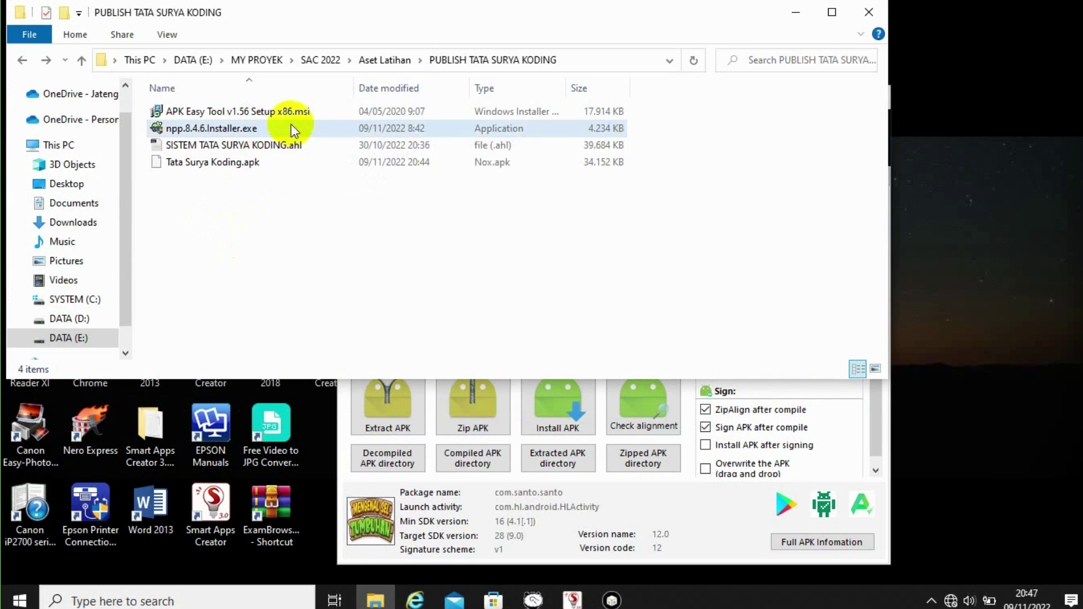
{"action": "left_click", "coordinate": [155, 600]}
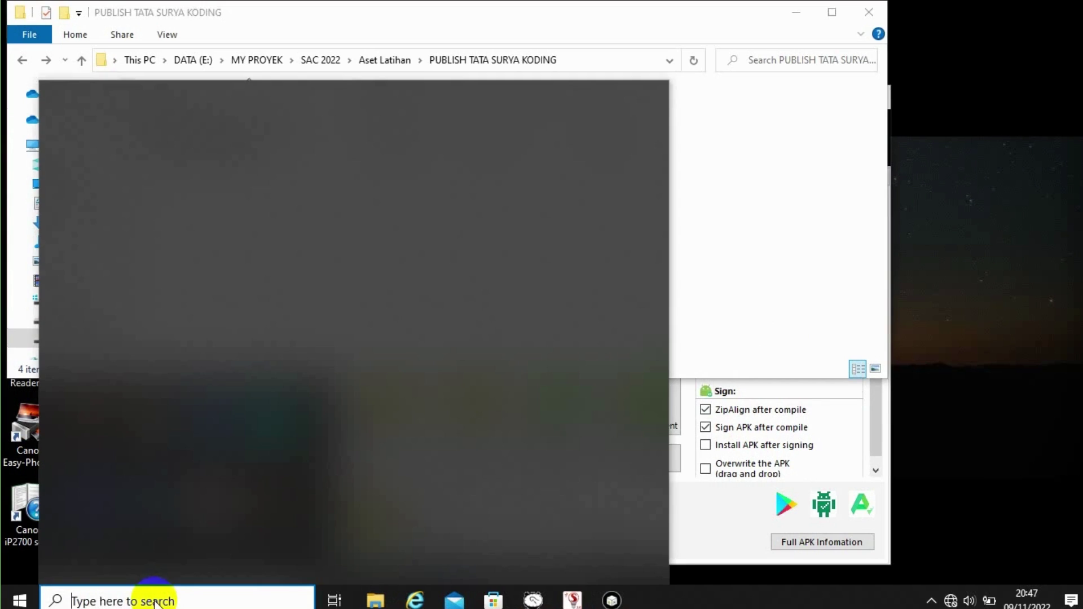
{"action": "type", "text": "note"}
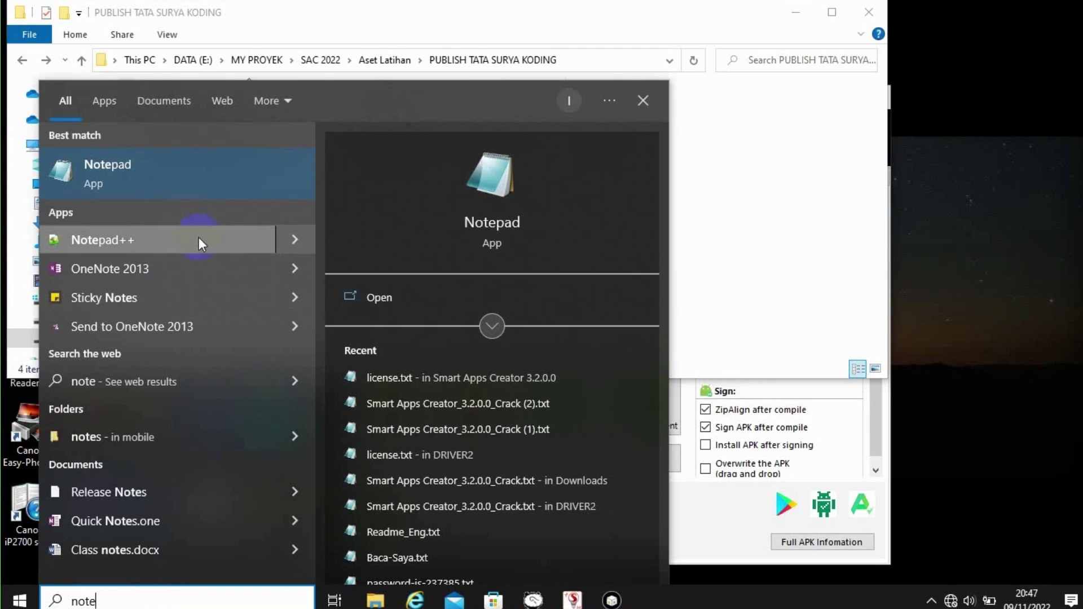
{"action": "left_click", "coordinate": [106, 239]}
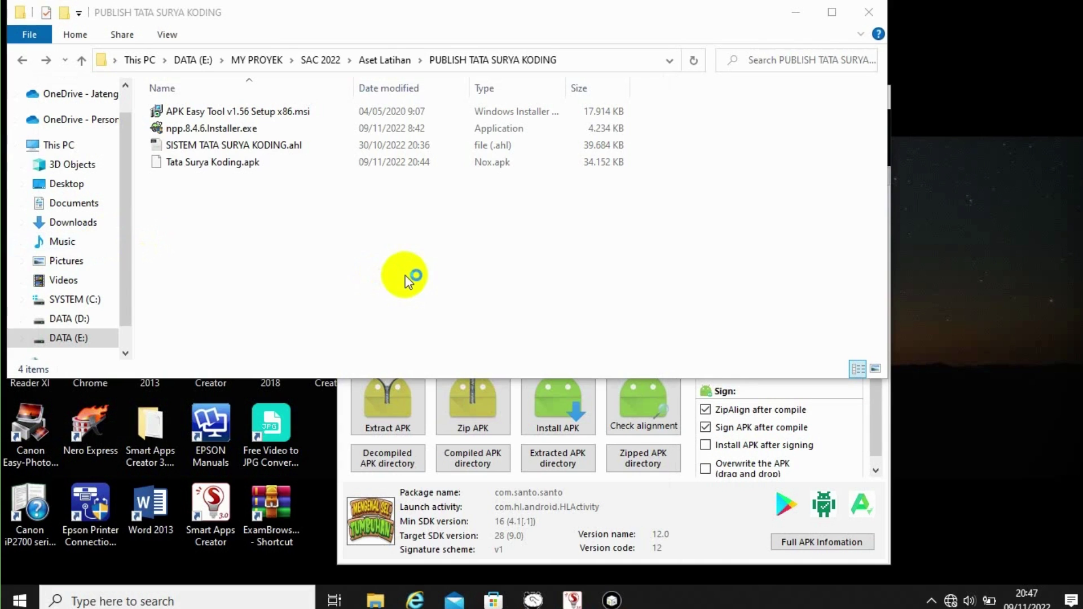
{"action": "left_click", "coordinate": [798, 12]}
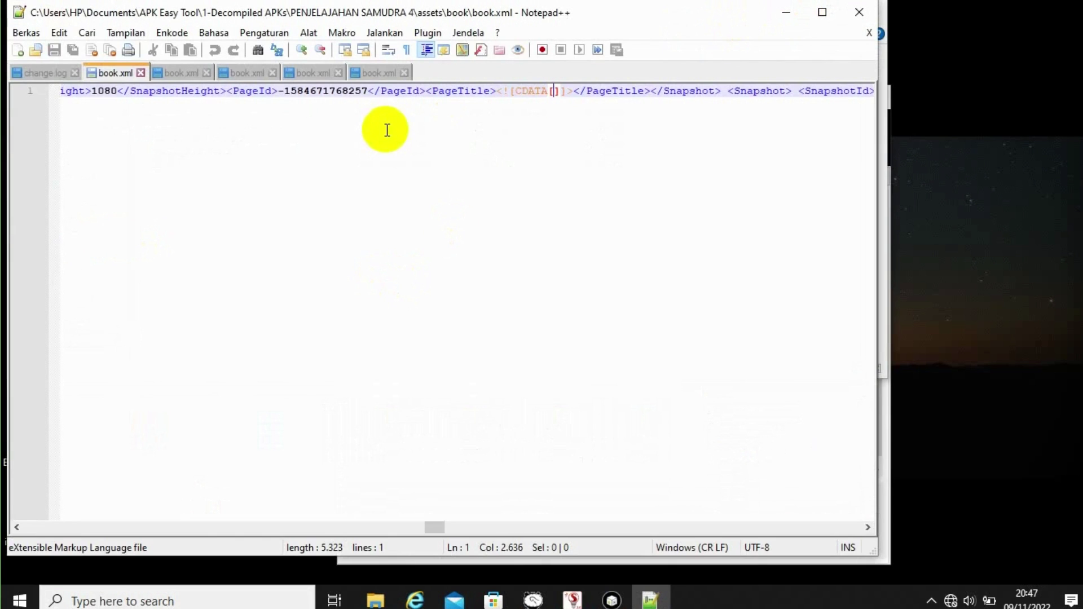
Delete the entire content of the PENJELAJAHAN SAMUDRA 4 book.xml file.
{"action": "double_click", "coordinate": [529, 96]}
{"action": "left_click", "coordinate": [529, 96]}
{"action": "left_click", "coordinate": [529, 96]}
{"action": "double_click", "coordinate": [529, 96]}
{"action": "left_click", "coordinate": [529, 96]}
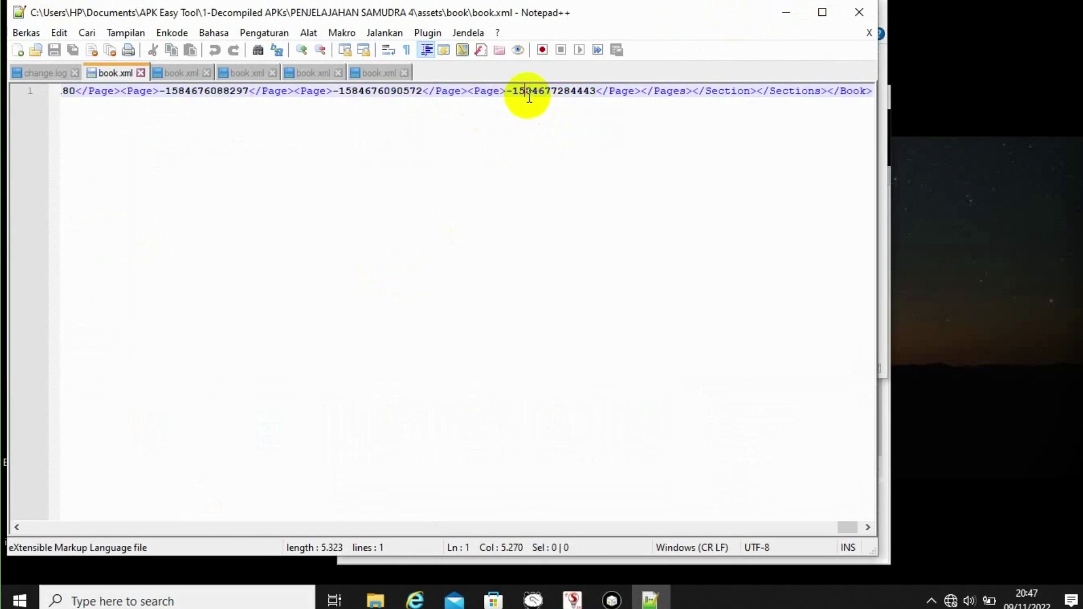
{"action": "triple_click", "coordinate": [529, 96]}
{"action": "key", "text": "Delete"}
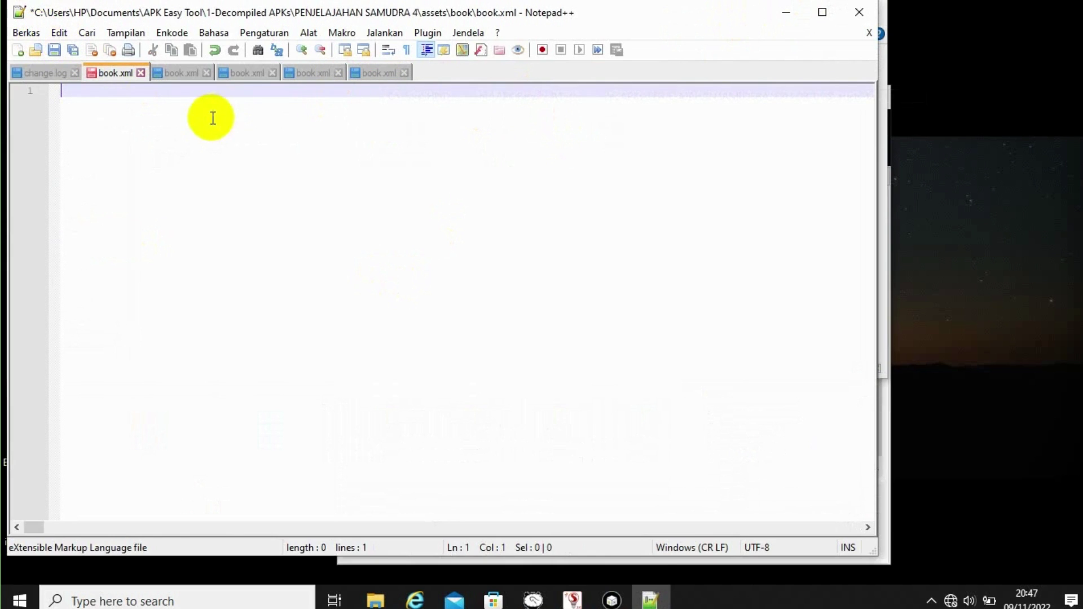
Close change.log and every open book.xml file, saving the changes to the PENJELAJAHAN SAMUDRA 4 one.
{"action": "left_click", "coordinate": [53, 77]}
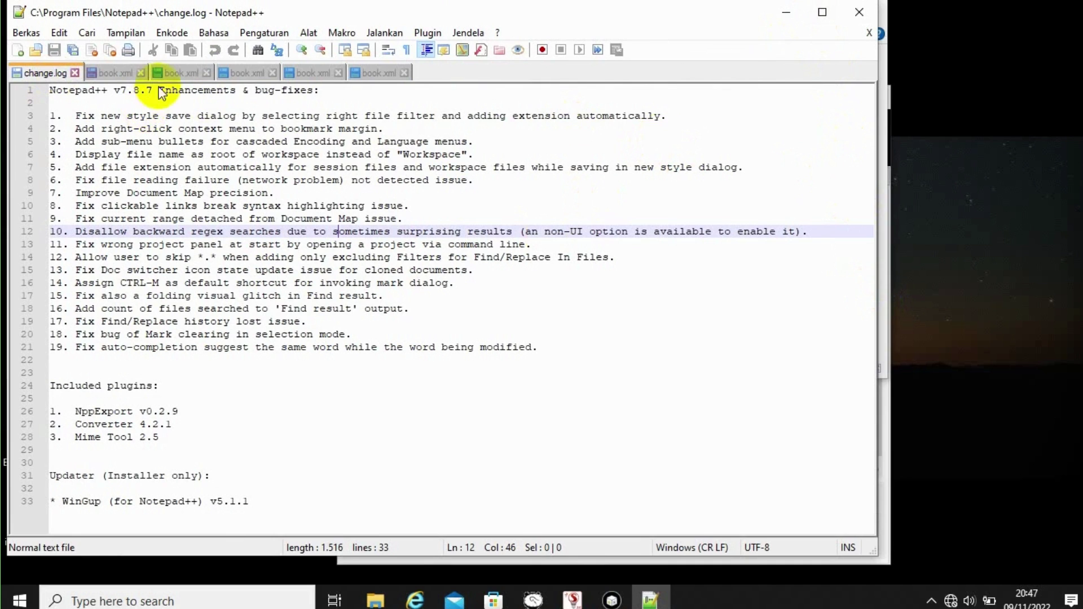
{"action": "left_click", "coordinate": [180, 72]}
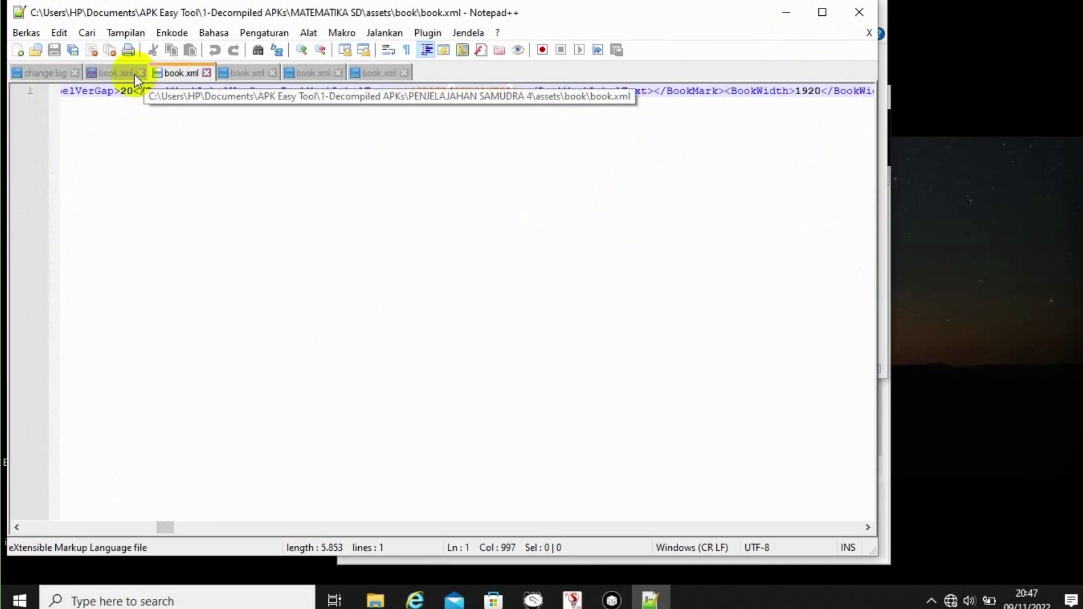
{"action": "left_click", "coordinate": [140, 73]}
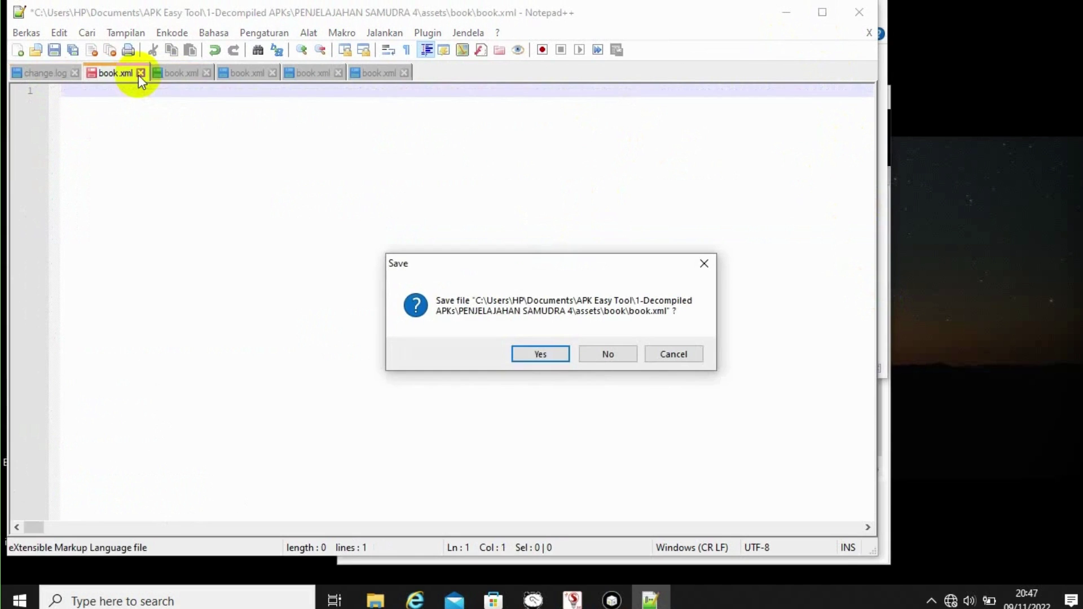
{"action": "left_click", "coordinate": [523, 354]}
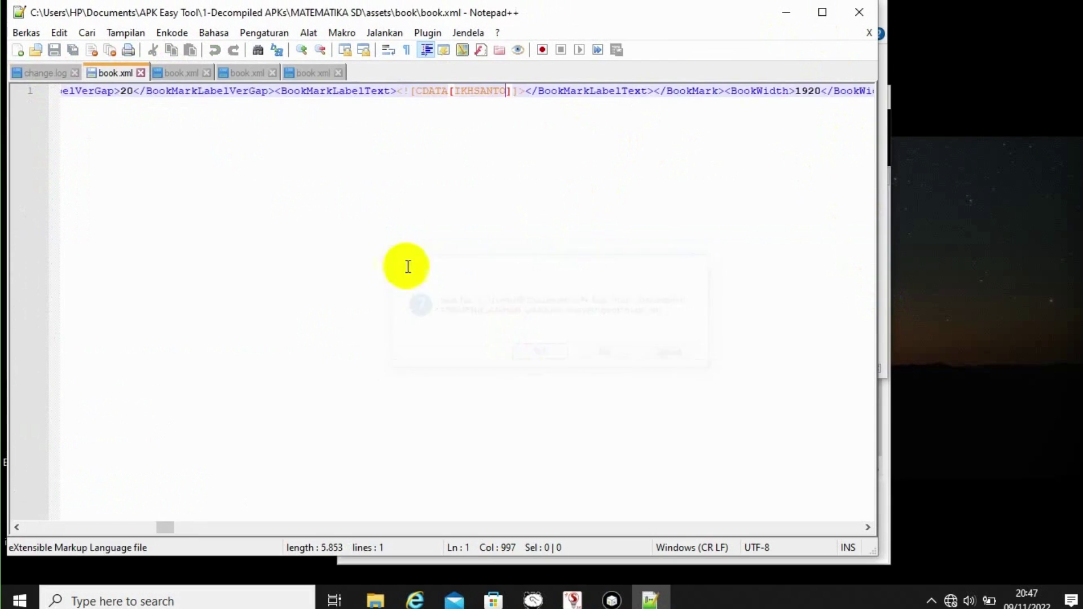
{"action": "left_click", "coordinate": [140, 73]}
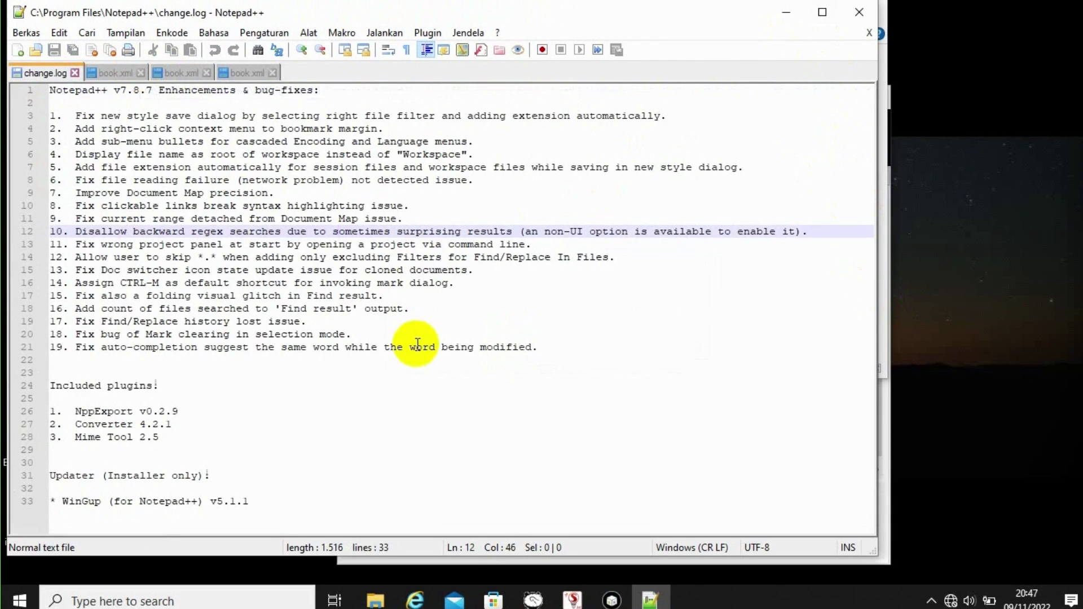
{"action": "left_click", "coordinate": [141, 73]}
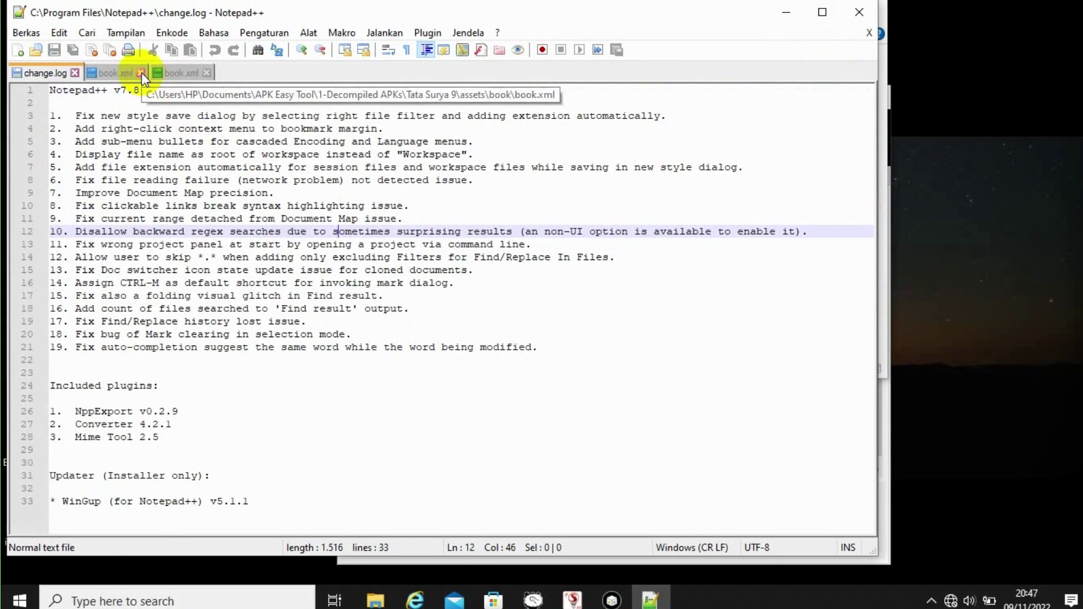
{"action": "left_click", "coordinate": [141, 74]}
{"action": "left_click", "coordinate": [141, 73]}
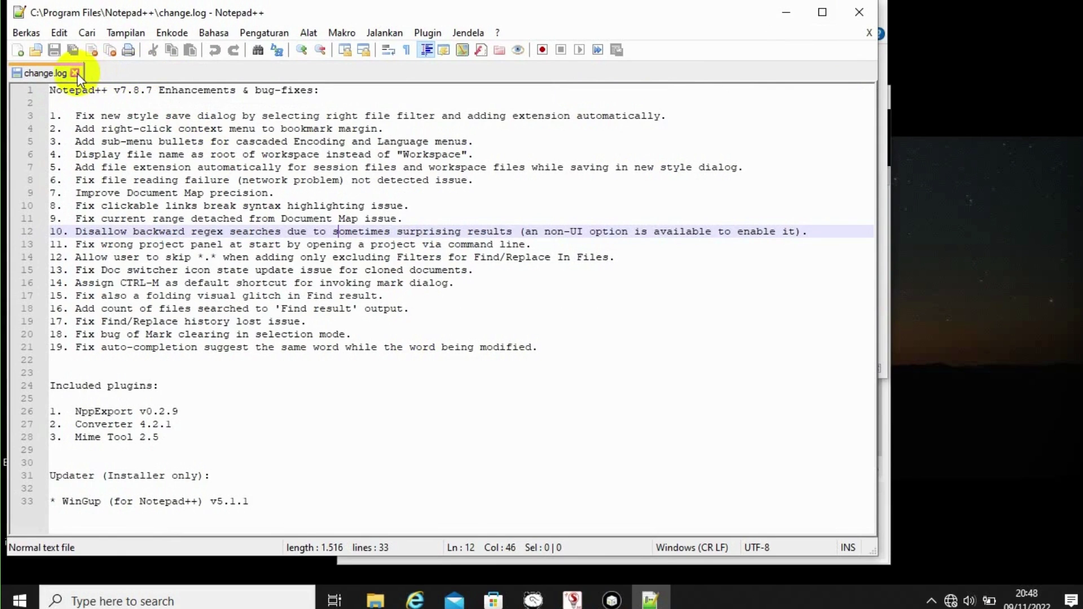
{"action": "left_click", "coordinate": [77, 73]}
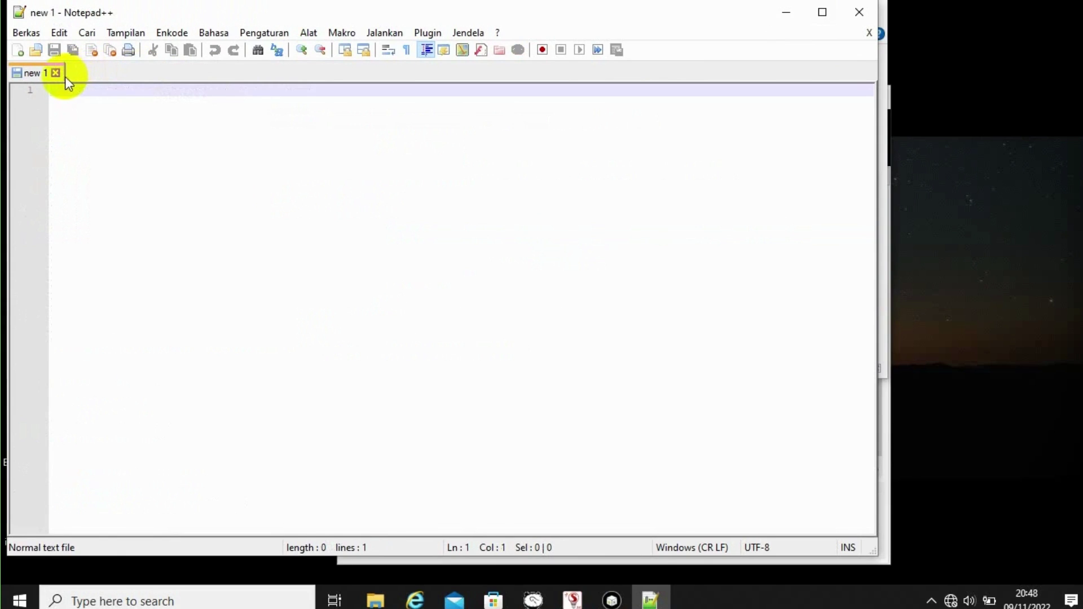
Minimize Notepad++ and the folder window and switch back to APK Easy Tool.
{"action": "left_click", "coordinate": [786, 13]}
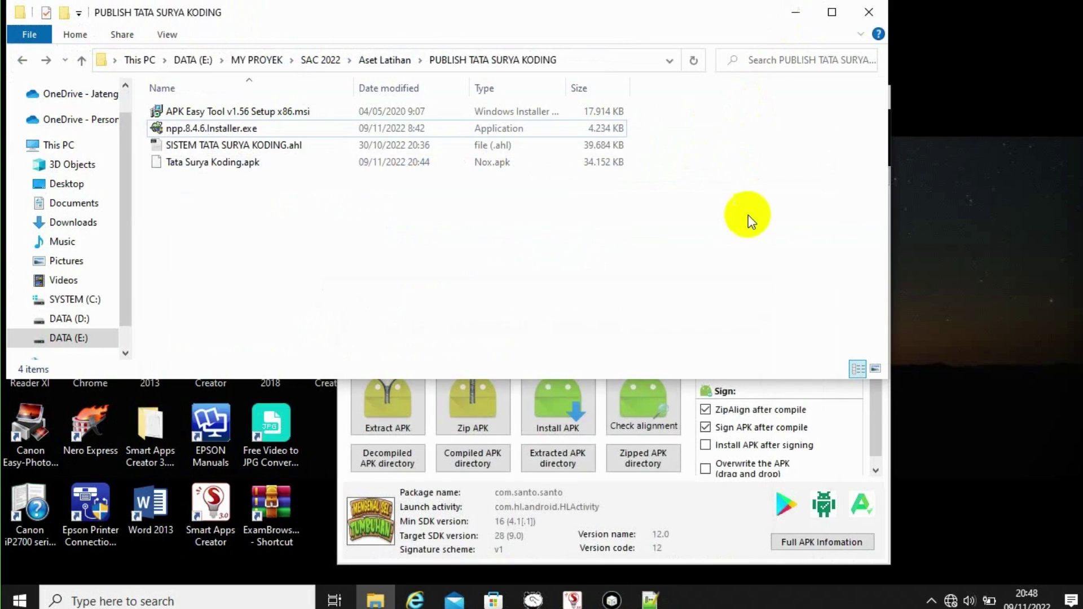
{"action": "left_click", "coordinate": [790, 13]}
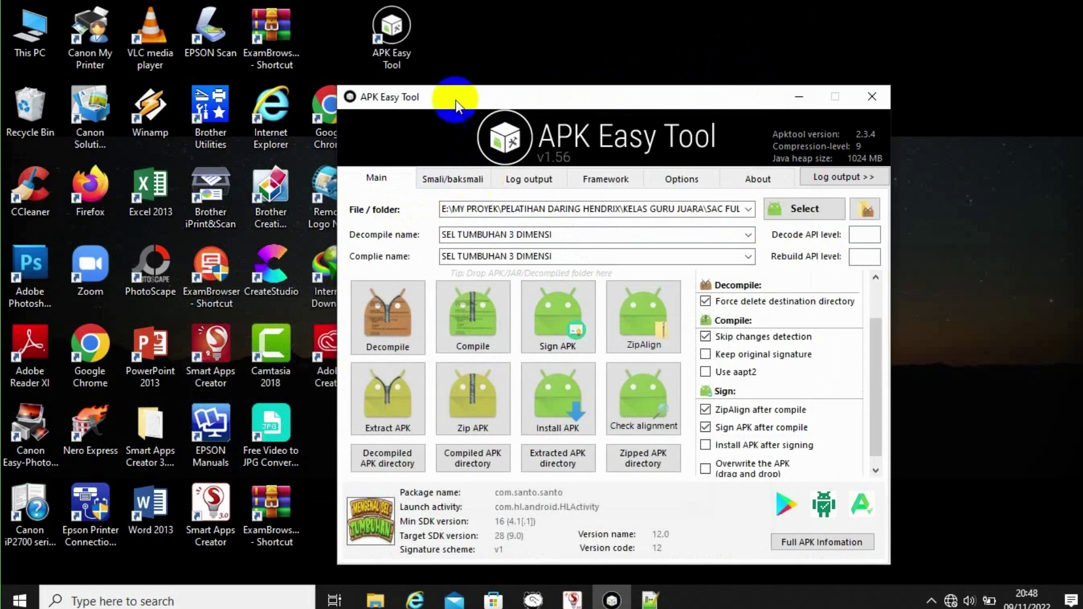
{"action": "left_click", "coordinate": [516, 104]}
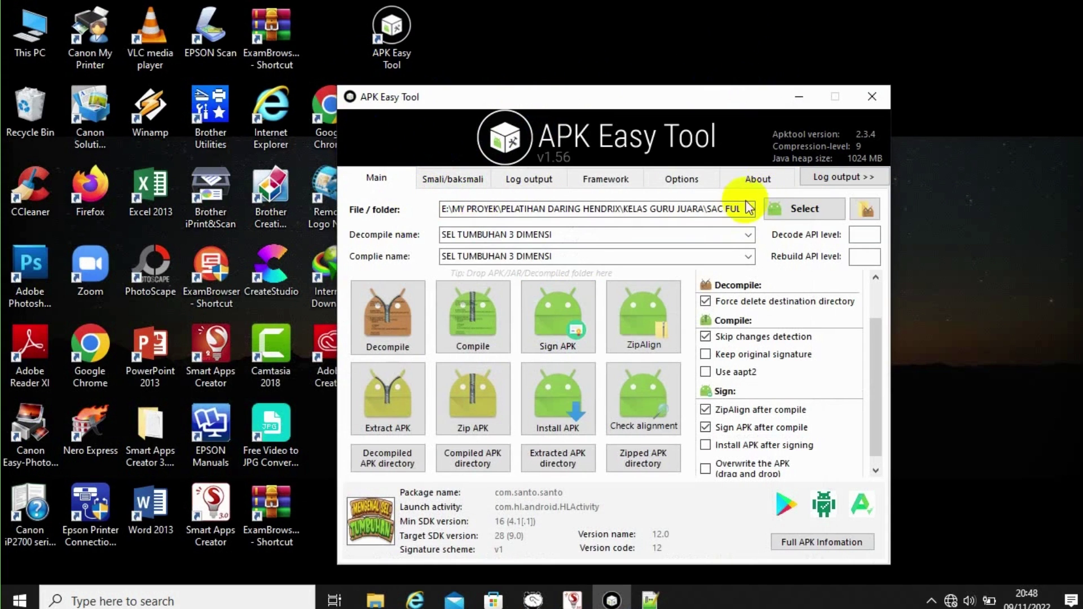
Clear the decompile name, the compile name and the file path left over from SEL TUMBUHAN 3 DIMENSI.
{"action": "left_click", "coordinate": [749, 235]}
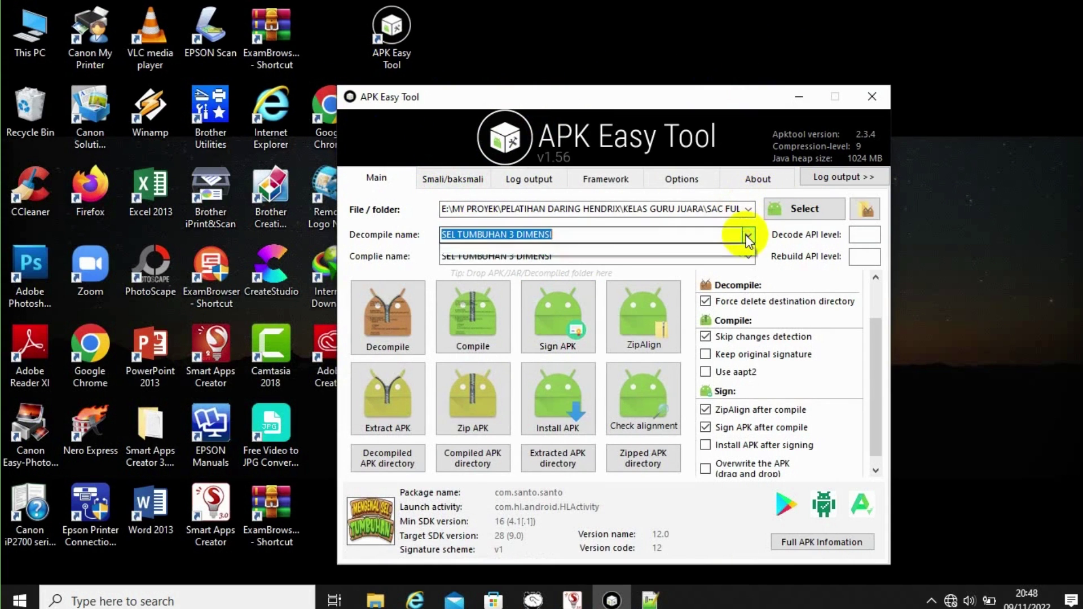
{"action": "key", "text": "BackSpace"}
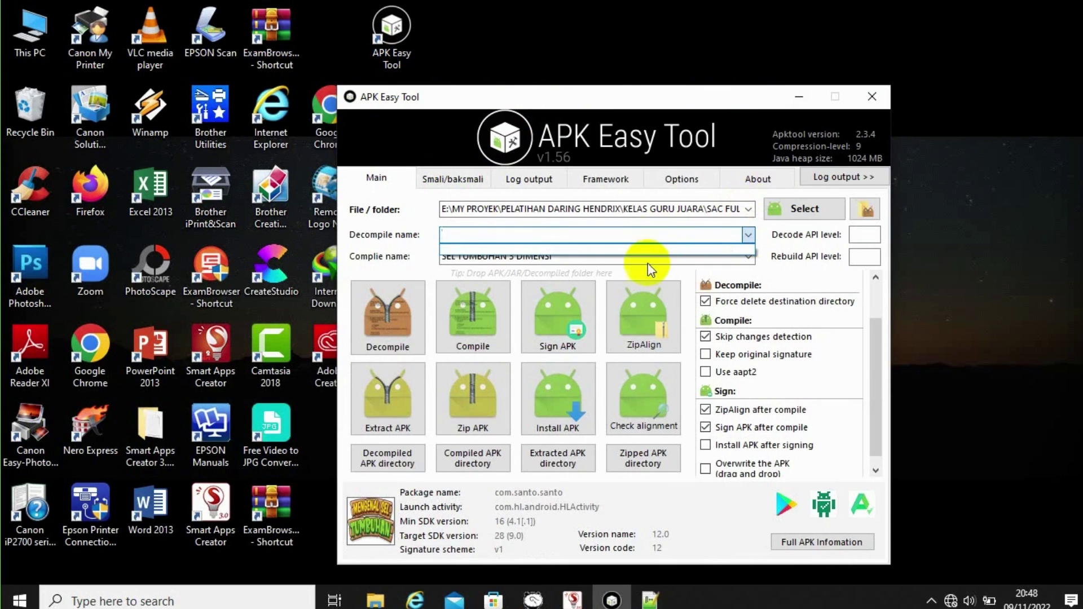
{"action": "left_click", "coordinate": [647, 257]}
{"action": "left_click", "coordinate": [649, 258]}
{"action": "double_click", "coordinate": [648, 259]}
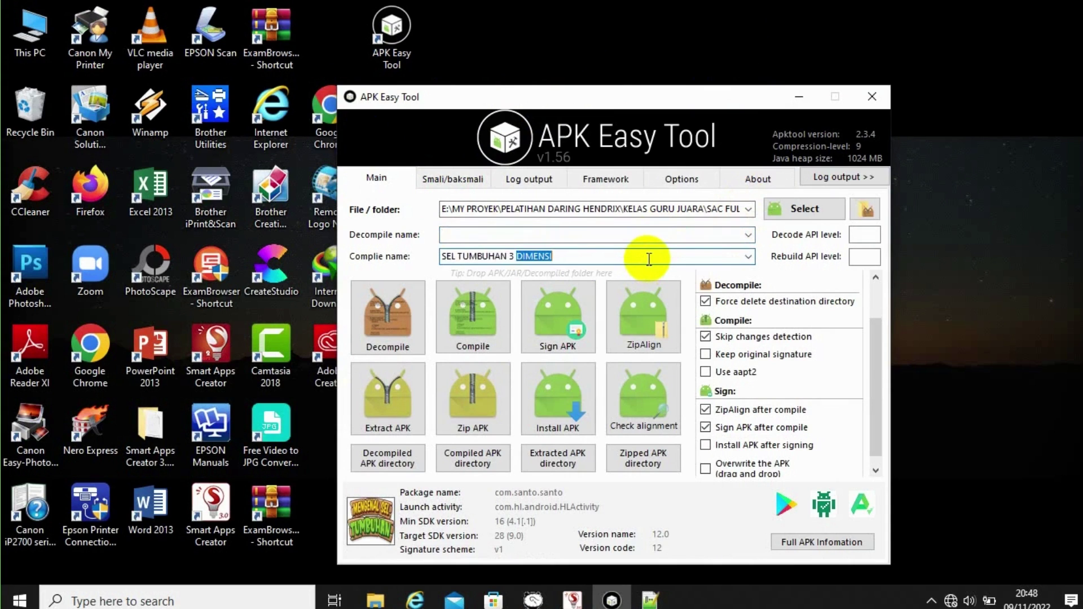
{"action": "key", "text": "BackSpace"}
{"action": "key", "text": "BackSpace"}
{"action": "key", "text": "BackSpace"}
{"action": "key", "text": "BackSpace"}
{"action": "key", "text": "BackSpace"}
{"action": "key", "text": "BackSpace"}
{"action": "key", "text": "BackSpace"}
{"action": "key", "text": "BackSpace"}
{"action": "key", "text": "BackSpace"}
{"action": "key", "text": "BackSpace"}
{"action": "key", "text": "BackSpace"}
{"action": "key", "text": "BackSpace"}
{"action": "key", "text": "BackSpace"}
{"action": "key", "text": "BackSpace"}
{"action": "key", "text": "BackSpace"}
{"action": "key", "text": "BackSpace"}
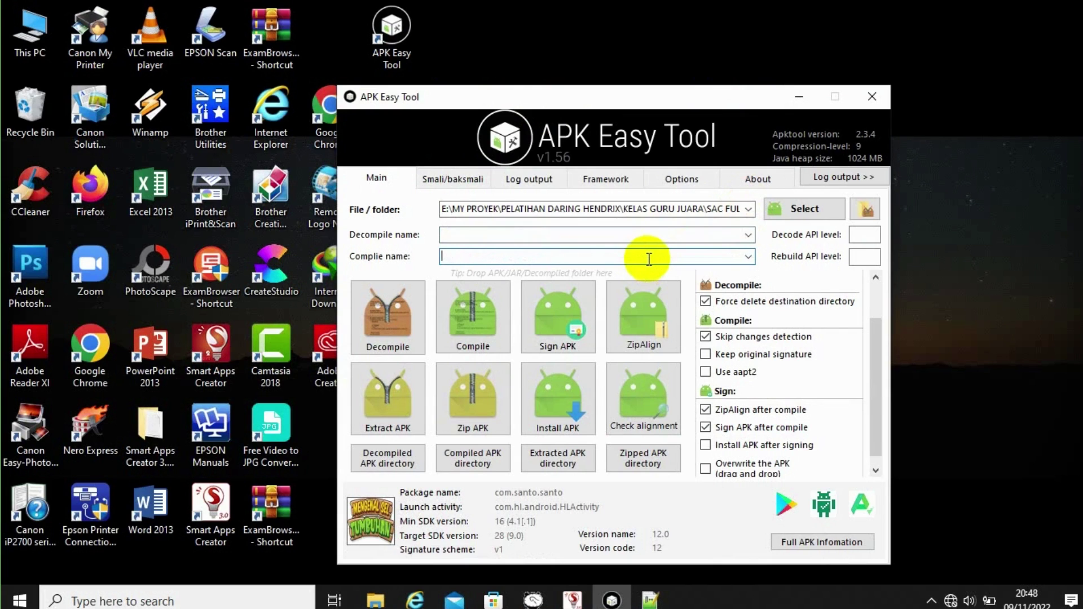
{"action": "left_click", "coordinate": [709, 212]}
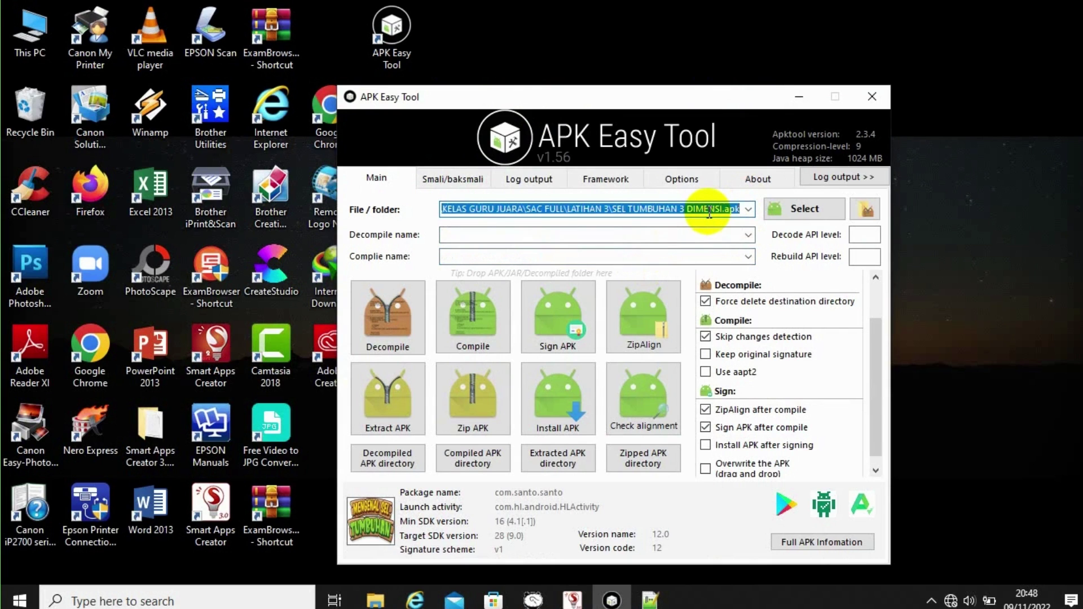
{"action": "key", "text": "BackSpace"}
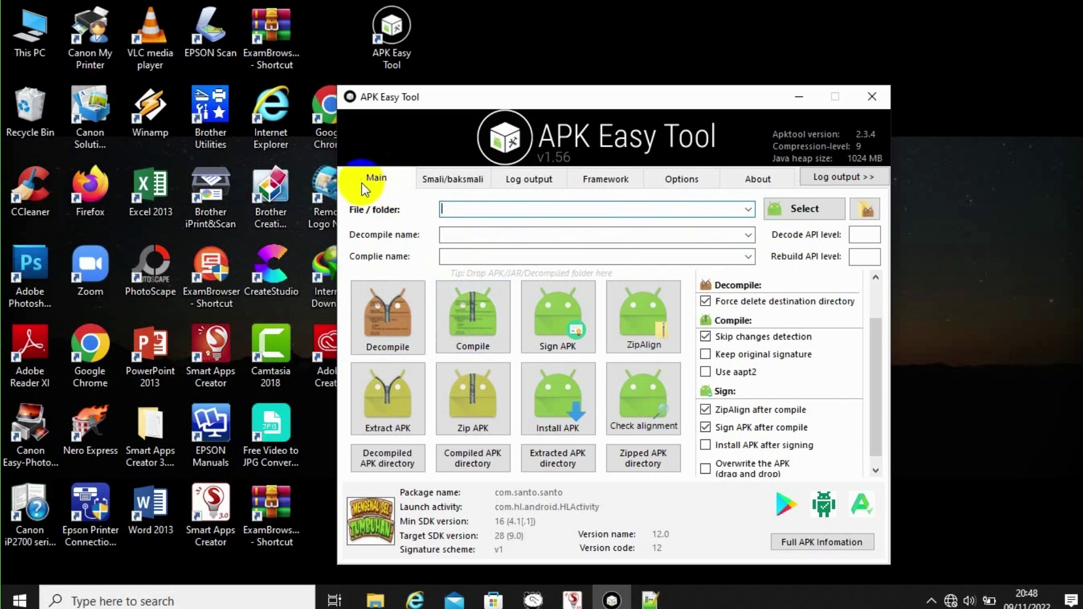
Review the main page of APK Easy Tool, including its decompile, compile and sign options.
{"action": "left_click", "coordinate": [383, 186]}
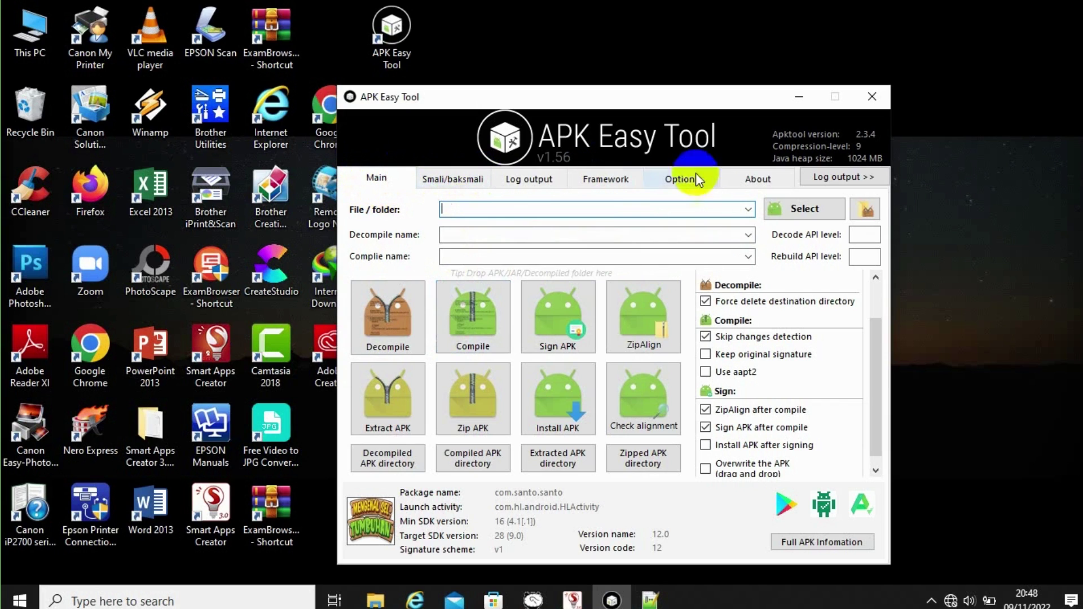
{"action": "left_click", "coordinate": [792, 172]}
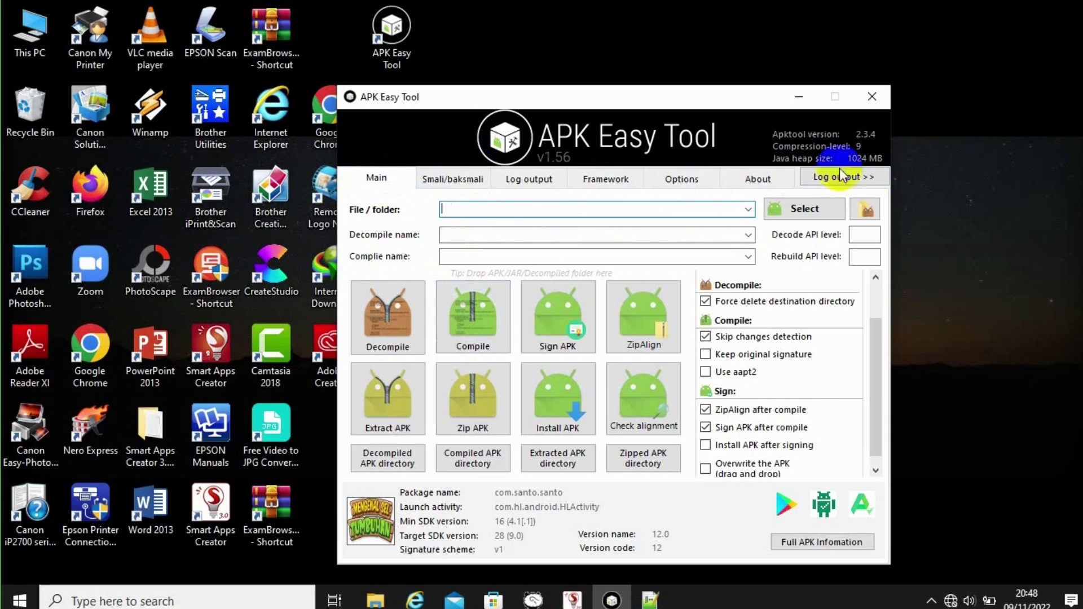
{"action": "left_click", "coordinate": [481, 166]}
{"action": "left_click", "coordinate": [380, 175]}
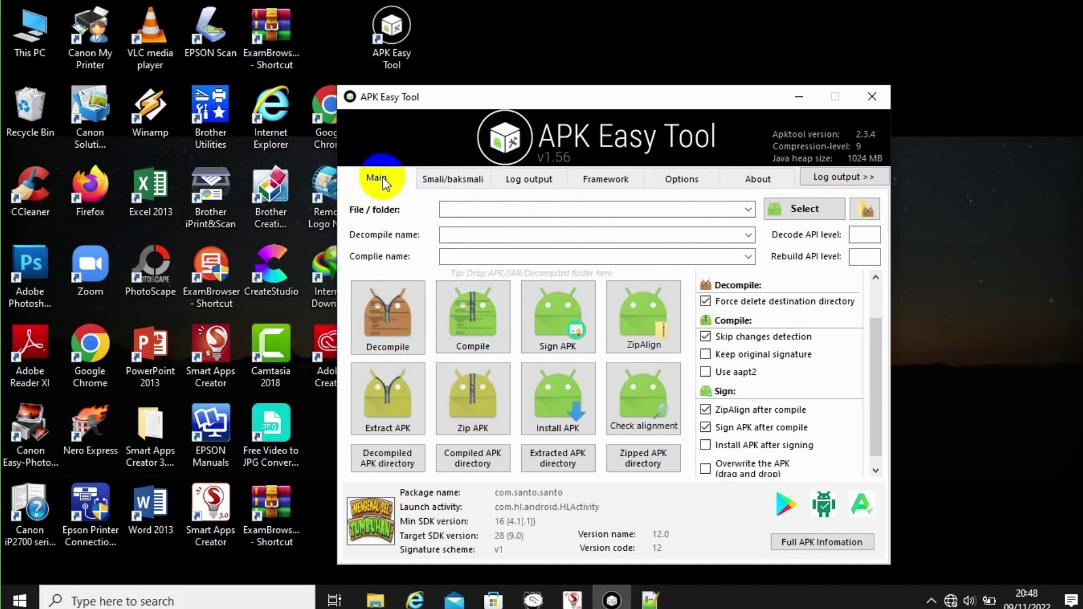
{"action": "left_click_drag", "start_coordinate": [874, 318], "coordinate": [881, 342]}
{"action": "left_click", "coordinate": [711, 398]}
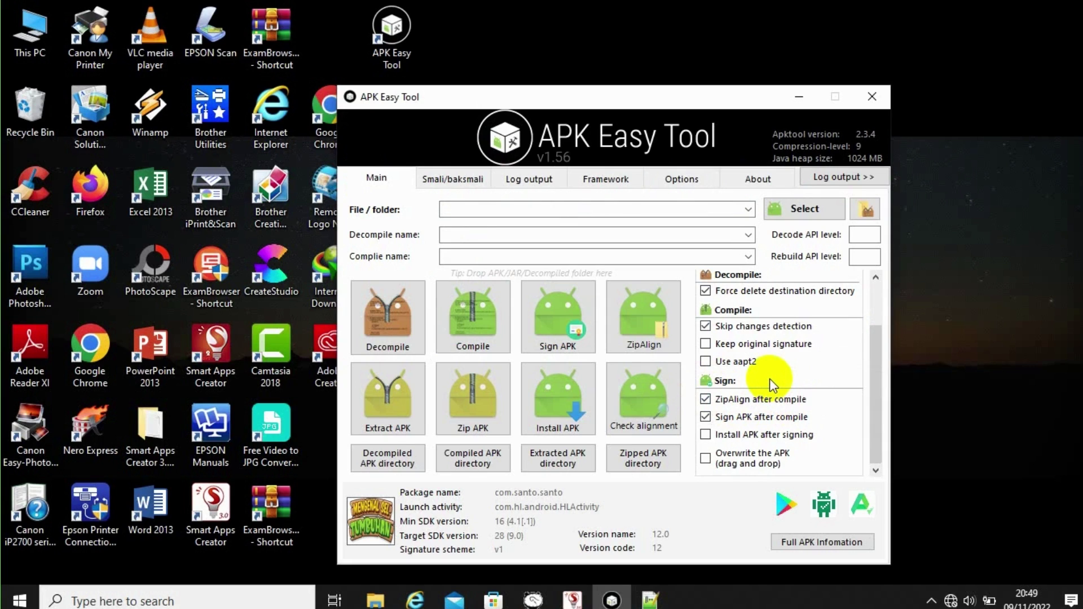
Show Tata Surya Koding.apk in the PUBLISH TATA SURYA KODING folder and return to APK Easy Tool.
{"action": "left_click", "coordinate": [375, 599]}
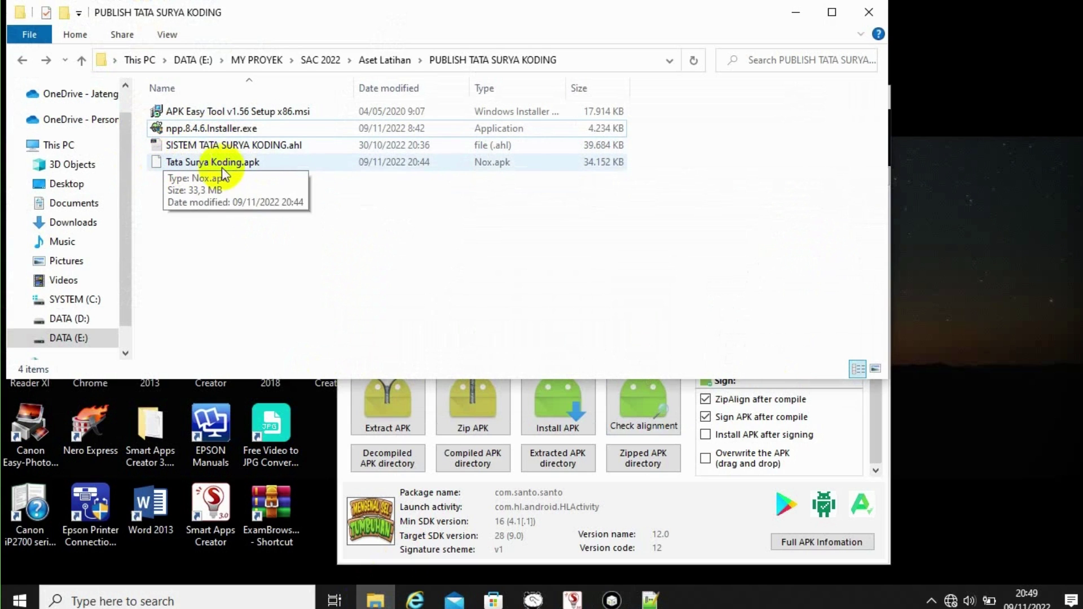
{"action": "left_click", "coordinate": [793, 16]}
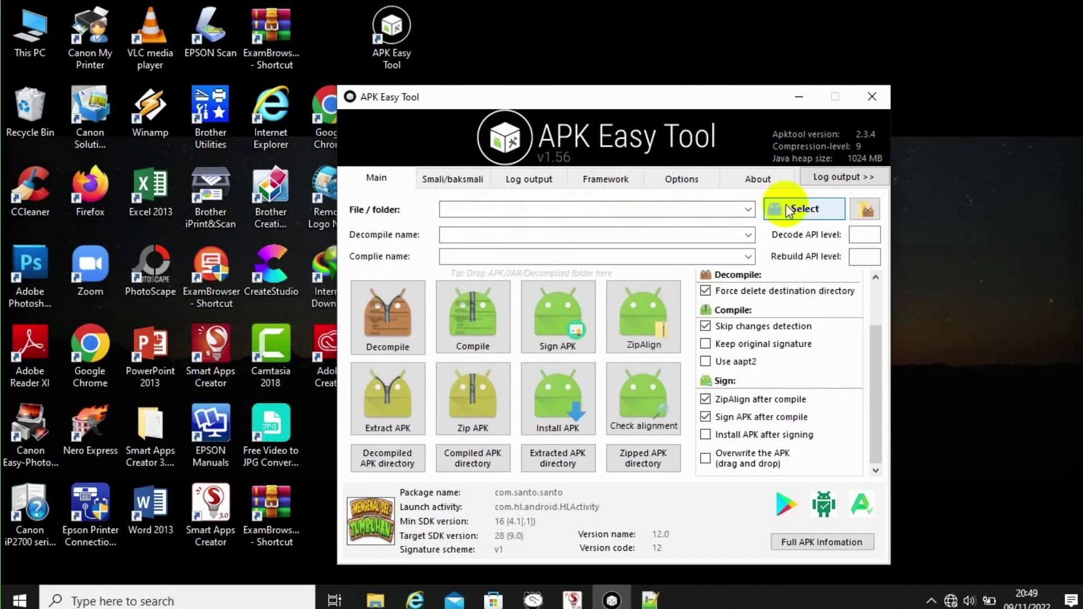
{"action": "left_click", "coordinate": [375, 599]}
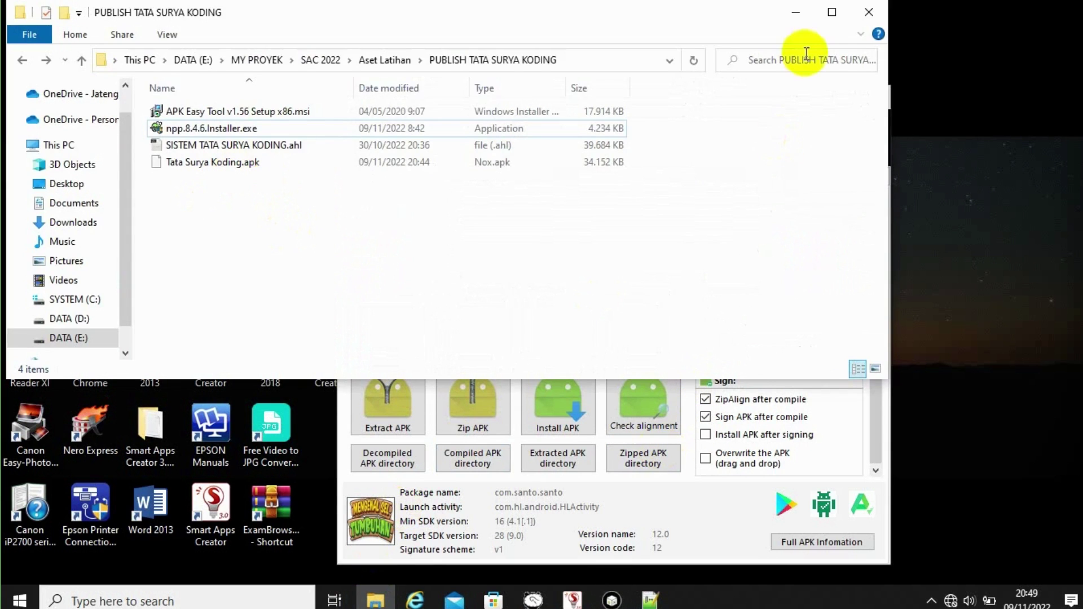
{"action": "left_click", "coordinate": [800, 15]}
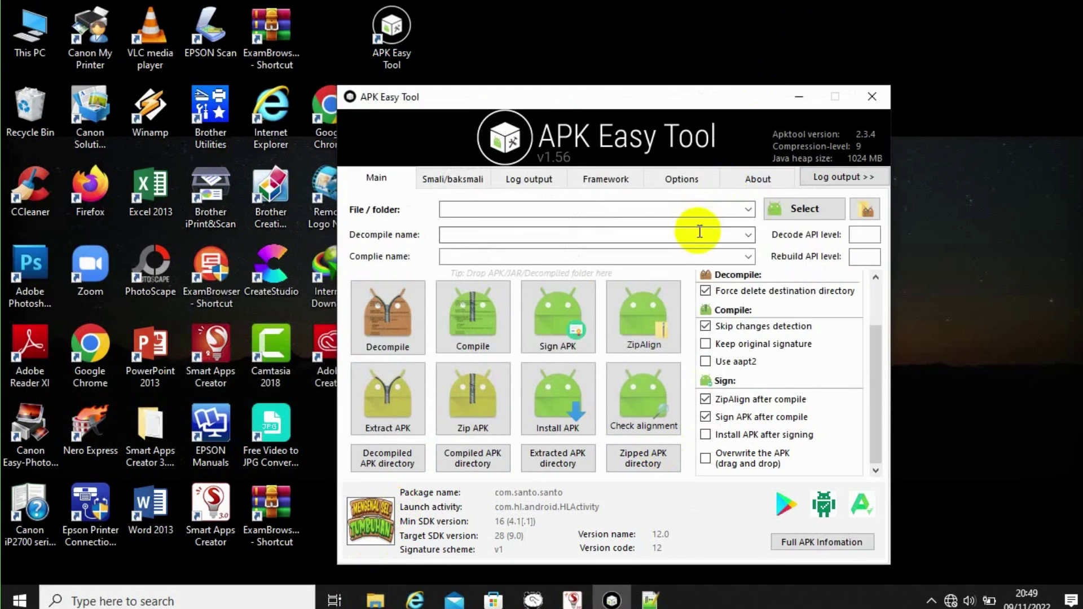
Start selecting an APK and browse to MY PROYEK > SAC 2022 > Aset Latihan > PUBLISH TATA SURYA KODING on drive E.
{"action": "left_click", "coordinate": [810, 211]}
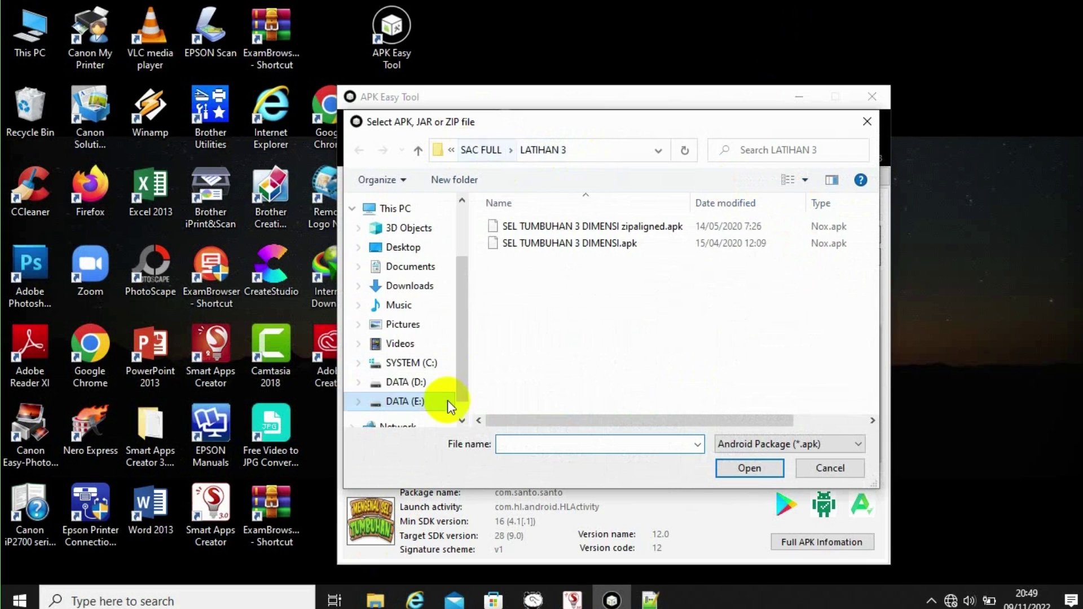
{"action": "left_click", "coordinate": [481, 150]}
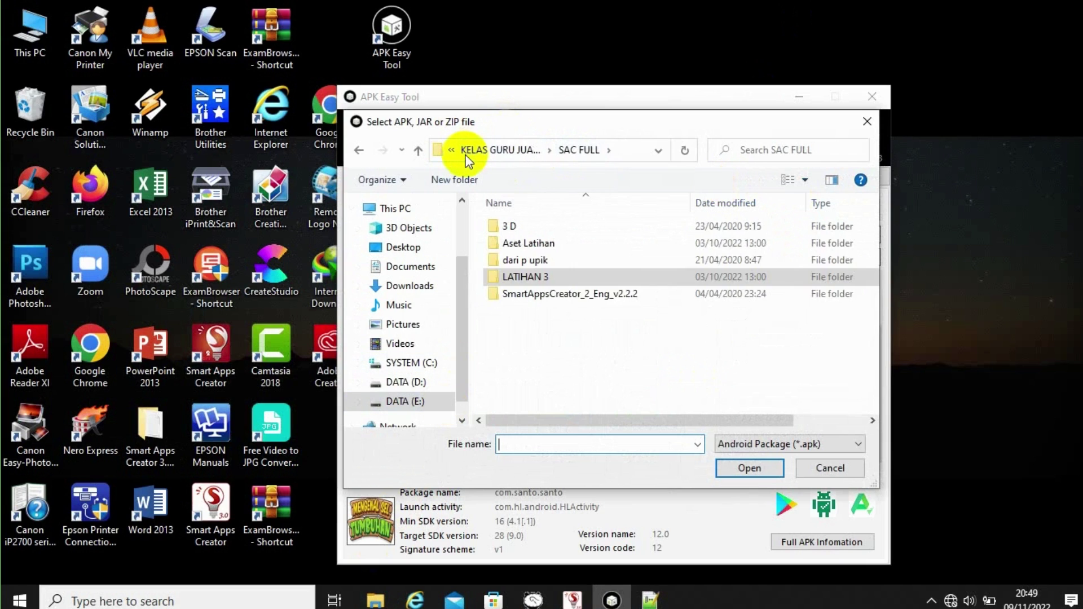
{"action": "left_click", "coordinate": [466, 152]}
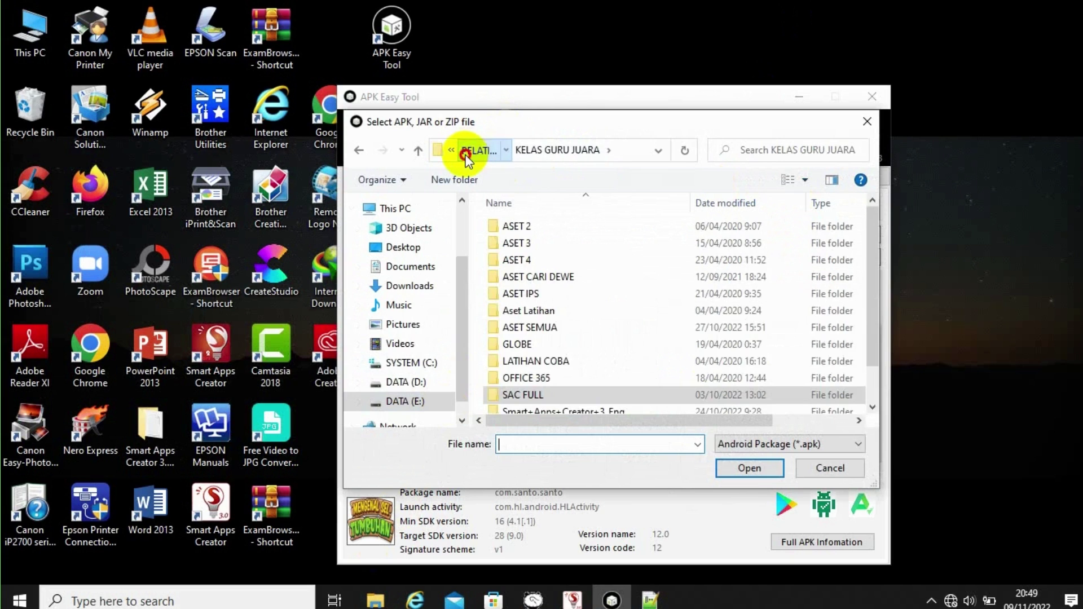
{"action": "left_click", "coordinate": [466, 151]}
{"action": "left_click", "coordinate": [466, 151]}
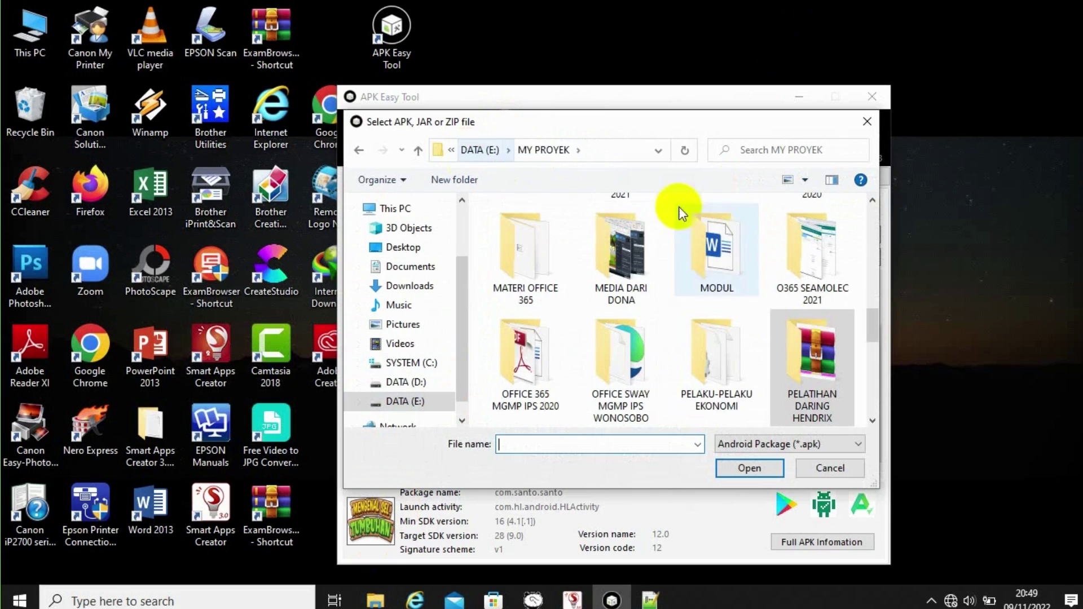
{"action": "scroll", "coordinate": [878, 388], "scroll_direction": "down", "scroll_amount": 5}
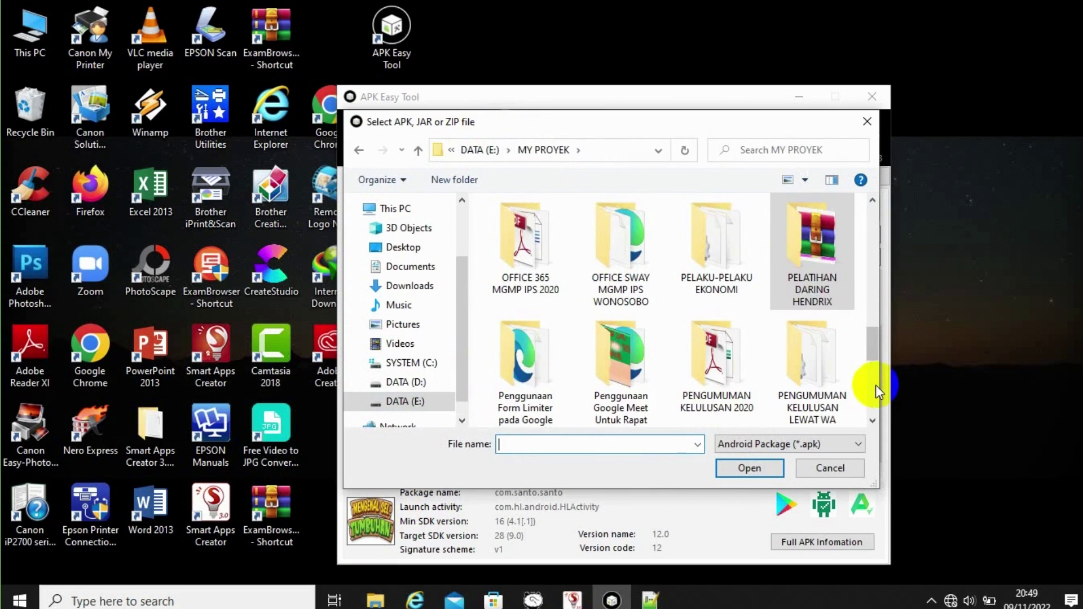
{"action": "scroll", "coordinate": [875, 391], "scroll_direction": "down", "scroll_amount": 3}
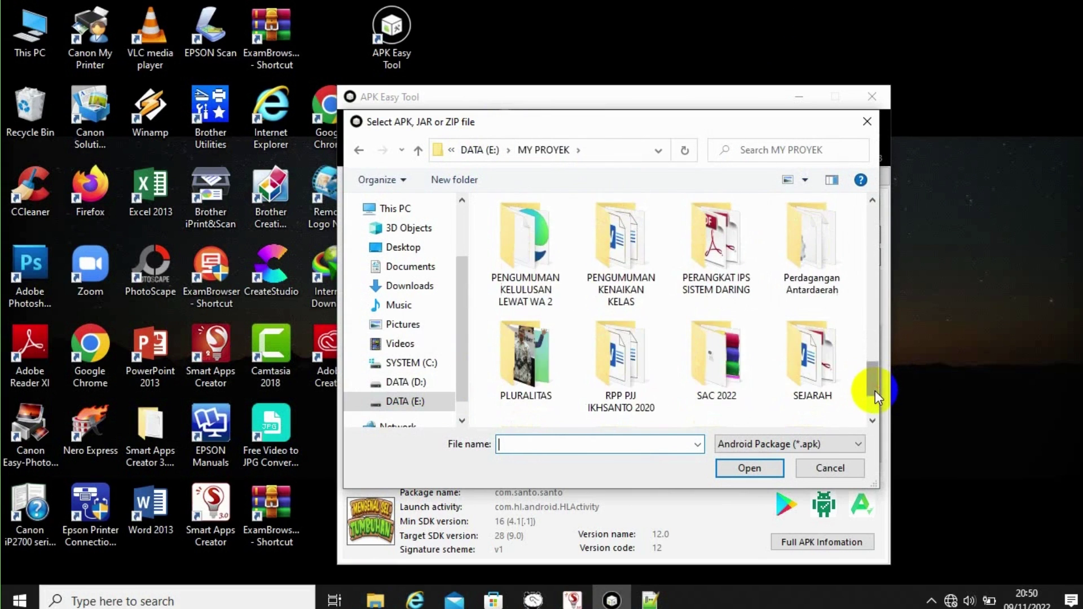
{"action": "left_click", "coordinate": [710, 371]}
{"action": "double_click", "coordinate": [711, 371]}
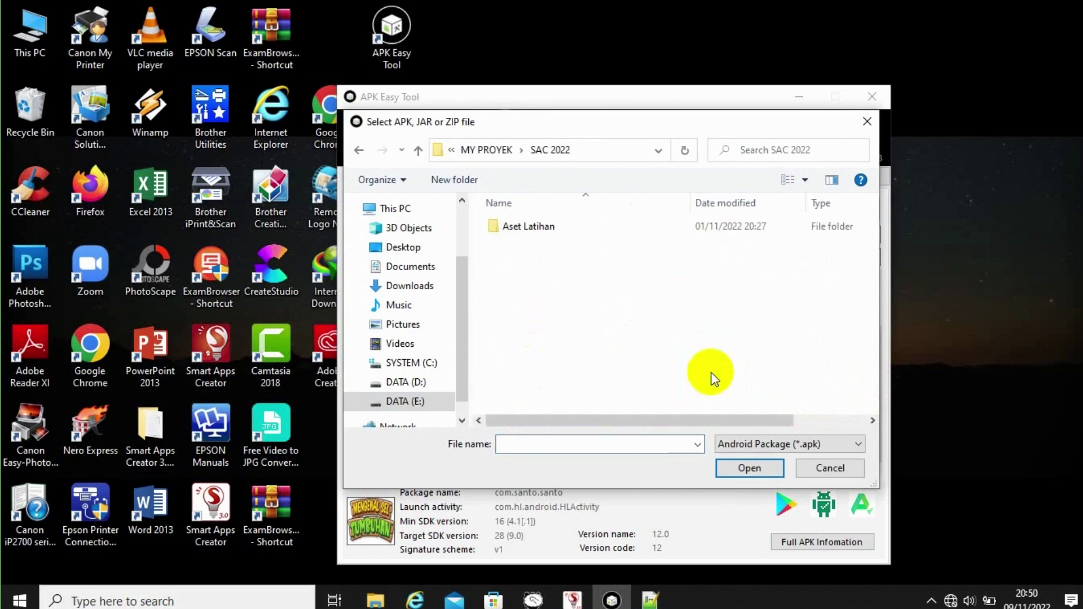
{"action": "double_click", "coordinate": [520, 226]}
{"action": "double_click", "coordinate": [520, 258]}
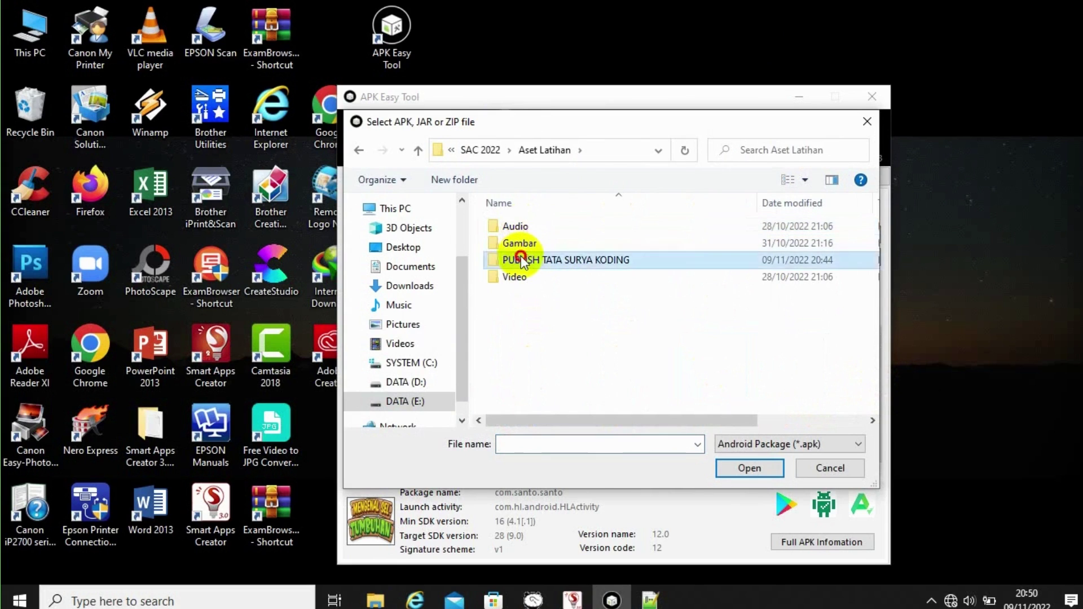
Load Tata Surya Koding.apk as the source file and check its decompile and compile names.
{"action": "left_click", "coordinate": [533, 229]}
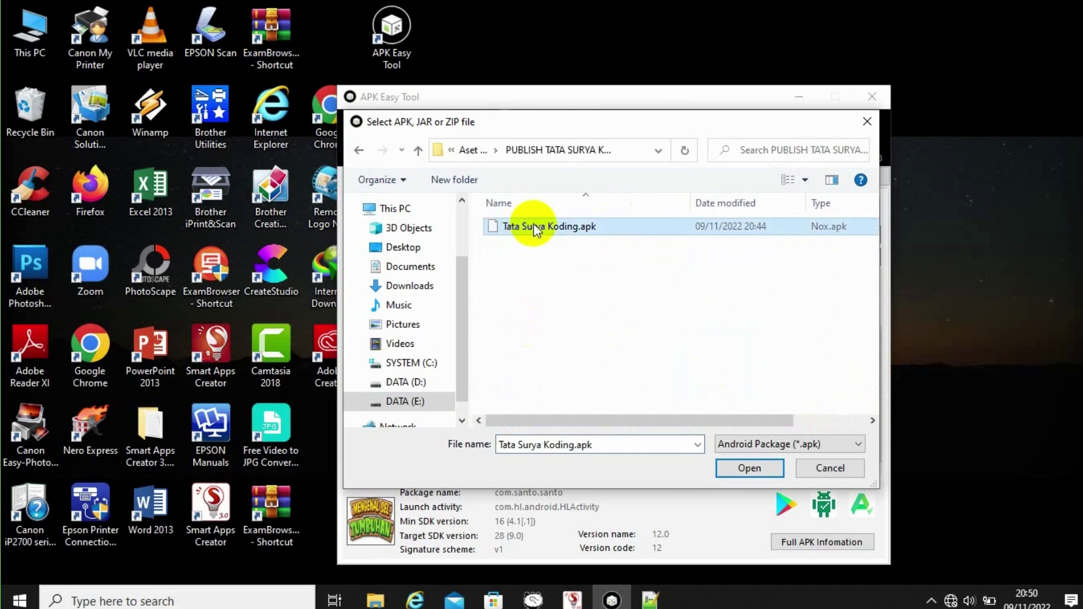
{"action": "double_click", "coordinate": [548, 232]}
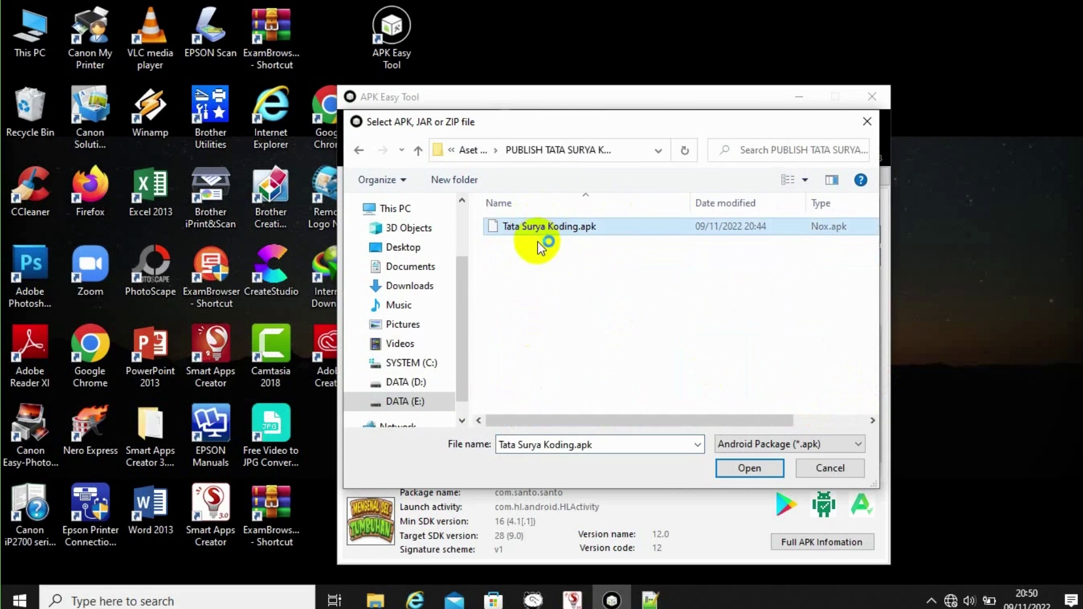
{"action": "left_click", "coordinate": [590, 228]}
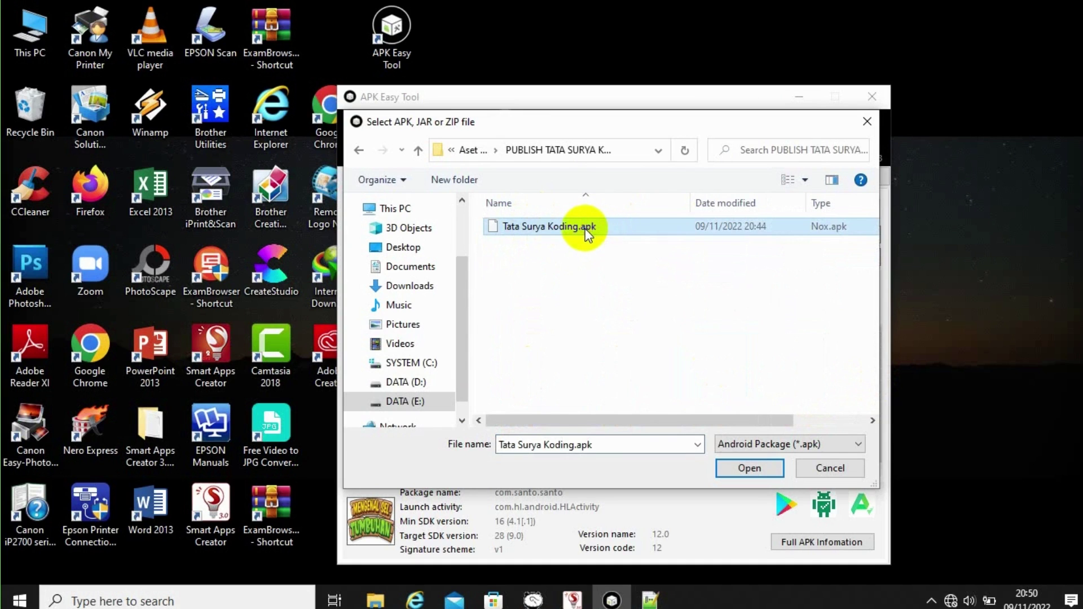
{"action": "left_click", "coordinate": [739, 469]}
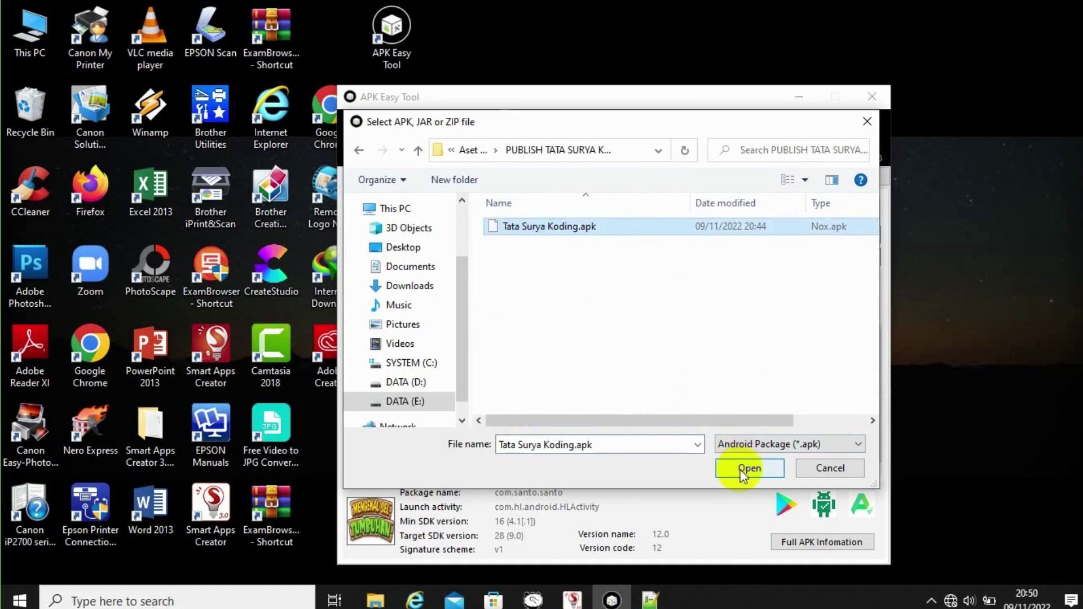
{"action": "left_click", "coordinate": [739, 469]}
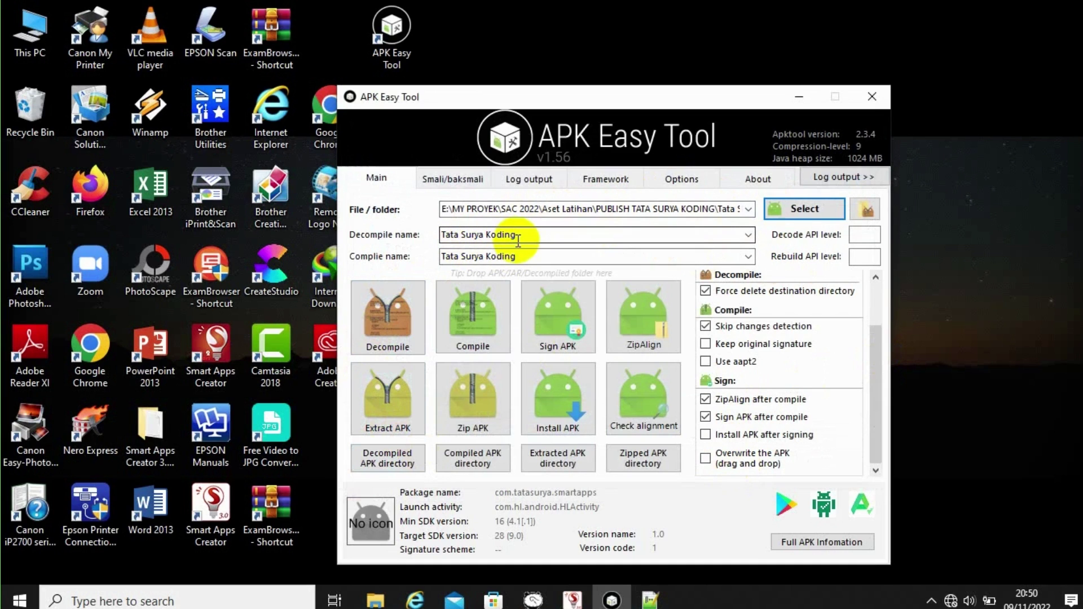
{"action": "left_click", "coordinate": [451, 260]}
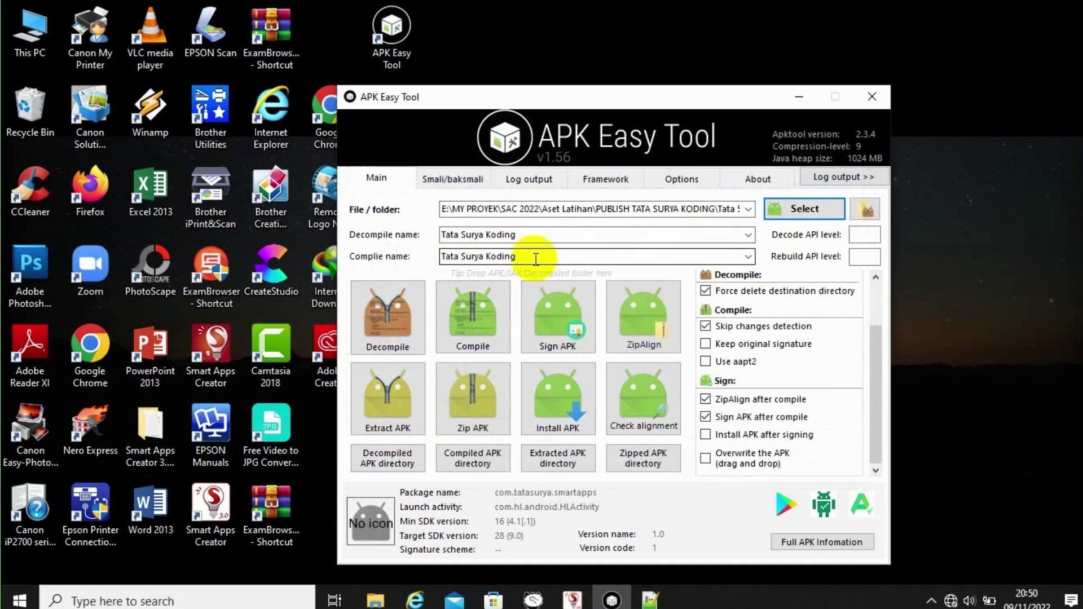
{"action": "left_click", "coordinate": [525, 238]}
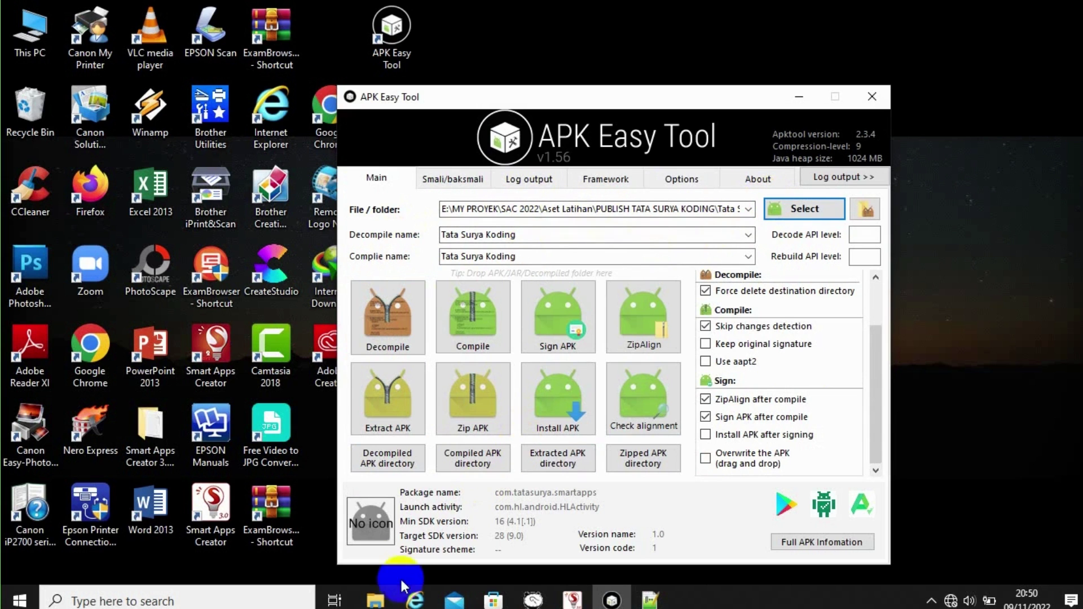
Bring up the PUBLISH TATA SURYA KODING folder and Notepad++, then switch back to APK Easy Tool.
{"action": "left_click", "coordinate": [386, 601]}
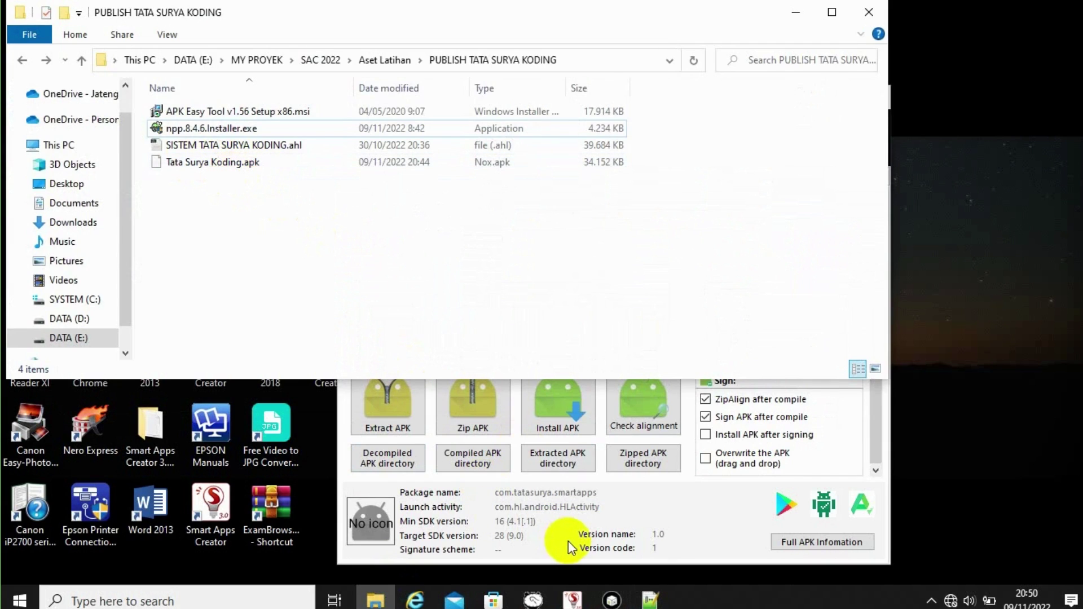
{"action": "left_click", "coordinate": [650, 601]}
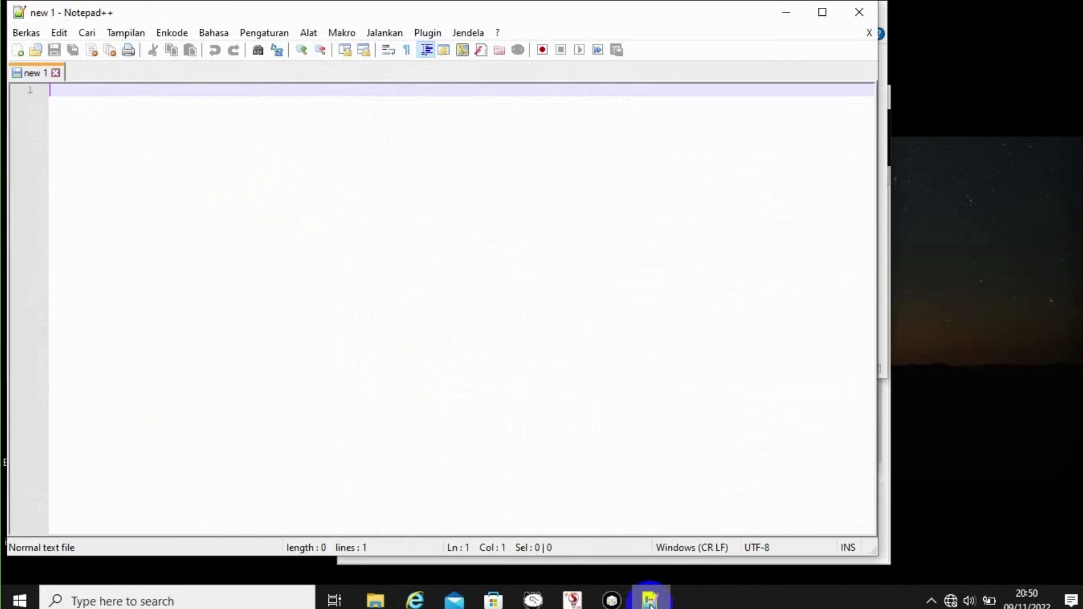
{"action": "left_click", "coordinate": [613, 601]}
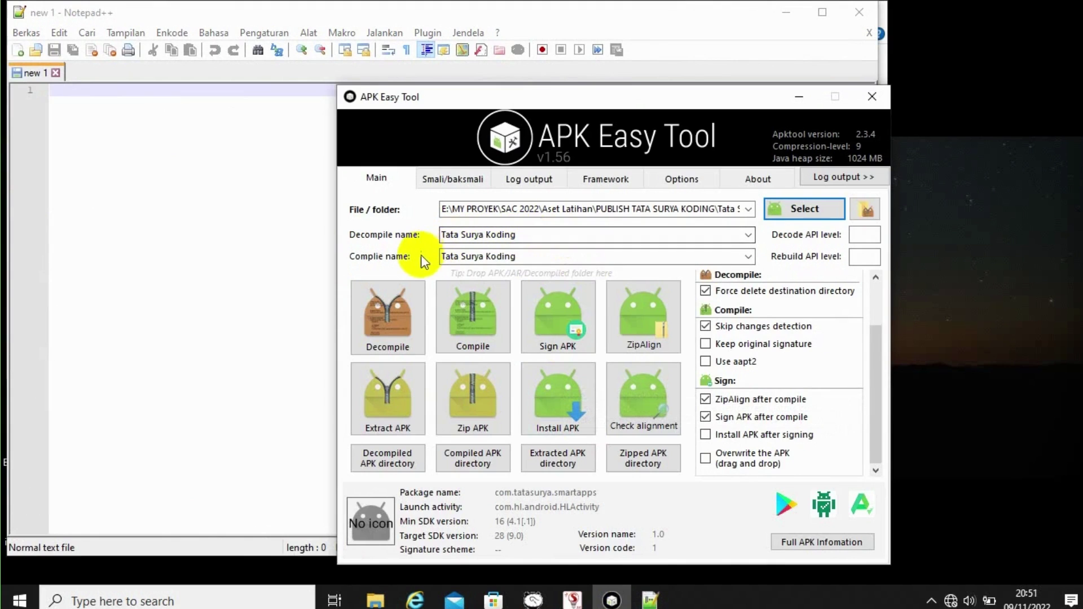
Decompile Tata Surya Koding.apk, dismiss the completion message and open the decompiled APK directory.
{"action": "left_click", "coordinate": [398, 306]}
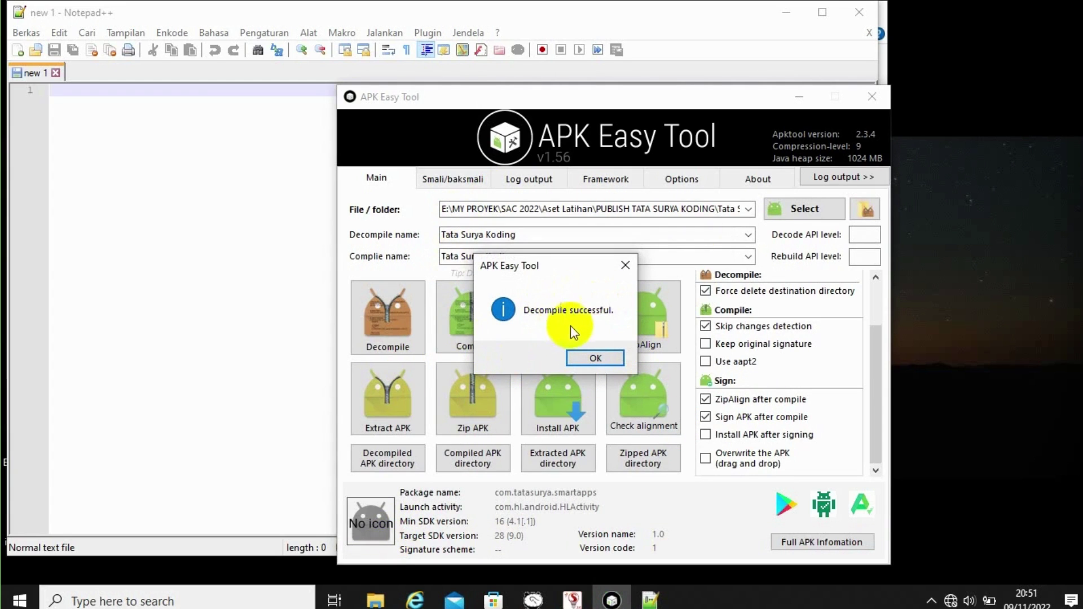
{"action": "left_click", "coordinate": [596, 361]}
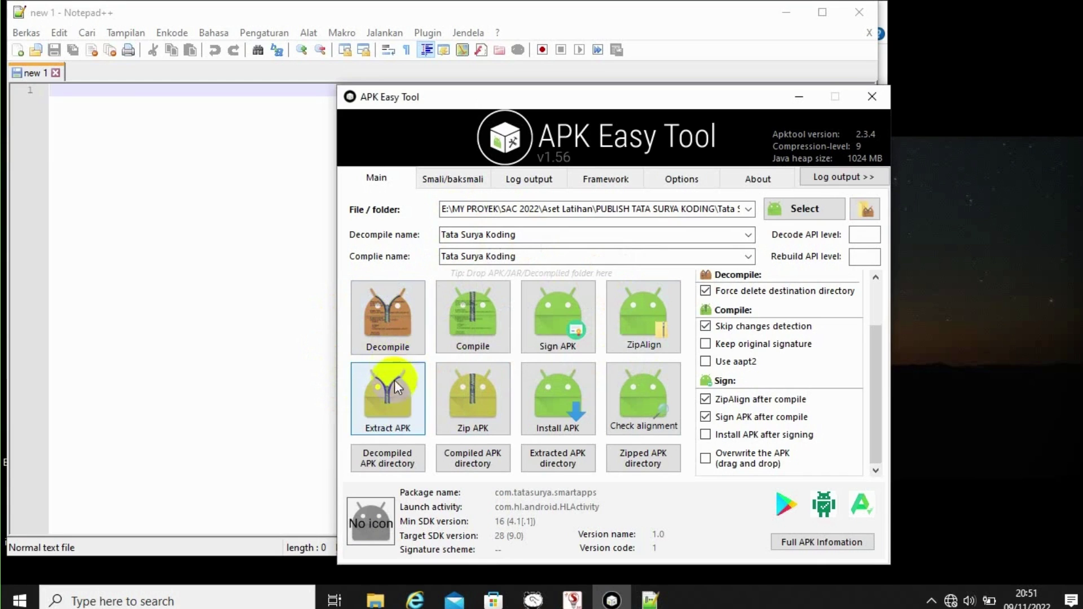
{"action": "left_click", "coordinate": [394, 458]}
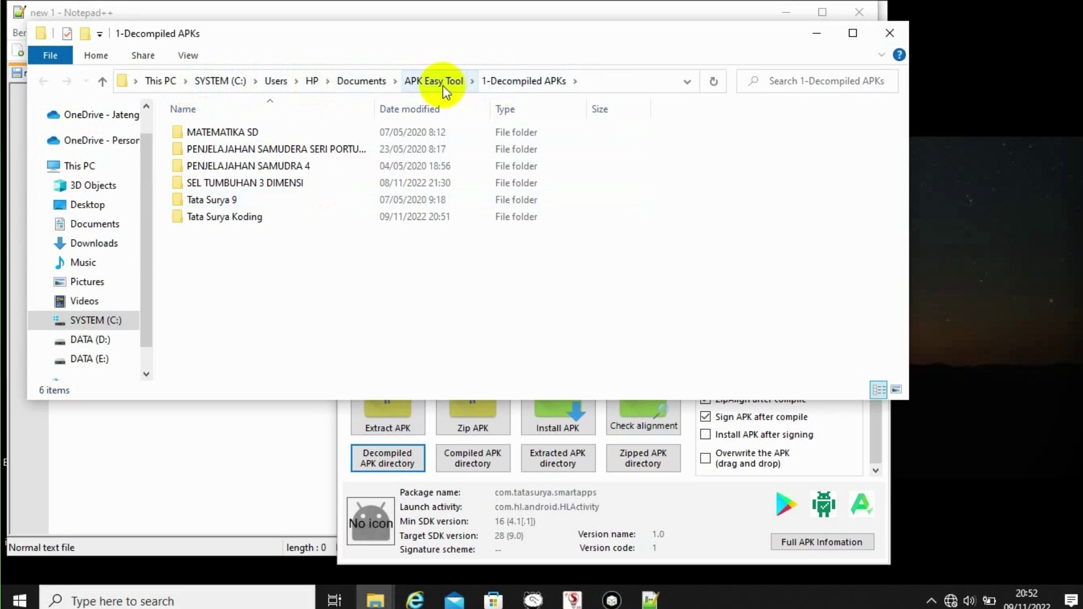
Retrace the path from drive C through Users > HP > Documents > APK Easy Tool to the 1-Decompiled APKs folder.
{"action": "left_click", "coordinate": [277, 82]}
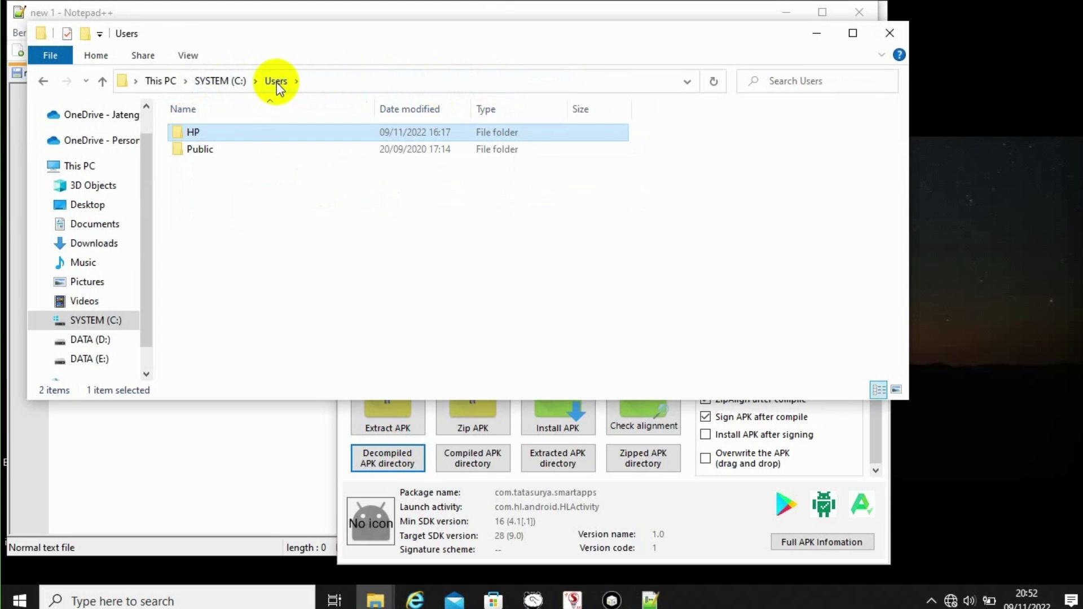
{"action": "double_click", "coordinate": [236, 131]}
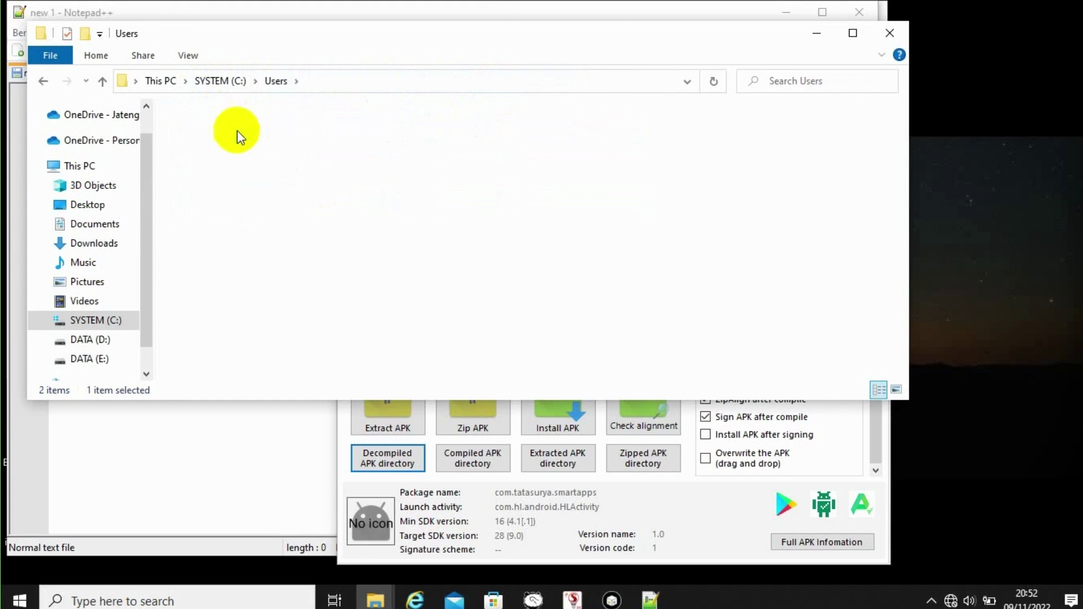
{"action": "left_click", "coordinate": [228, 83]}
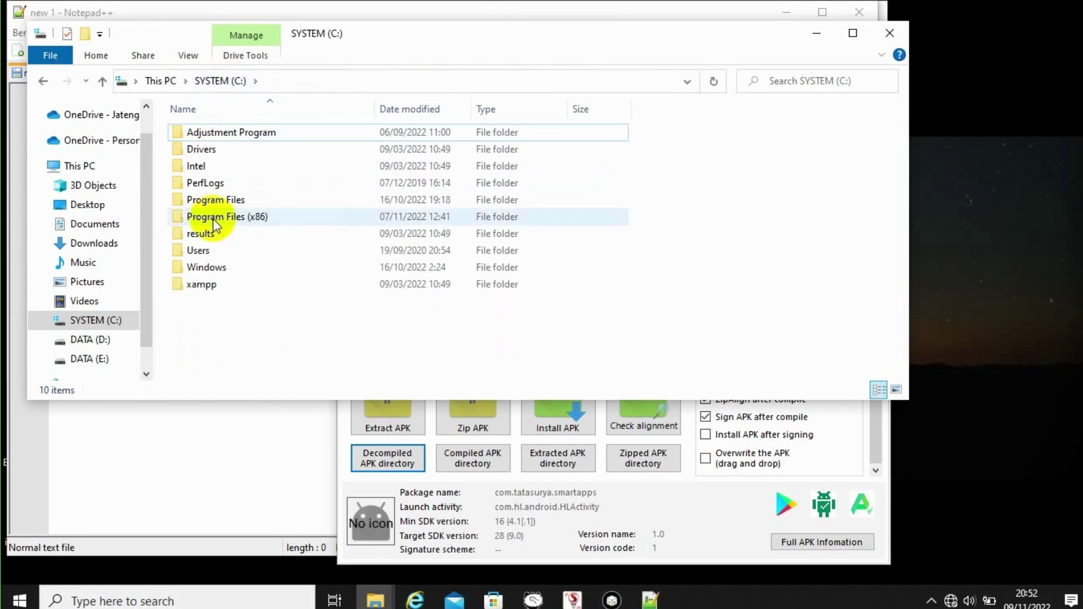
{"action": "double_click", "coordinate": [208, 247]}
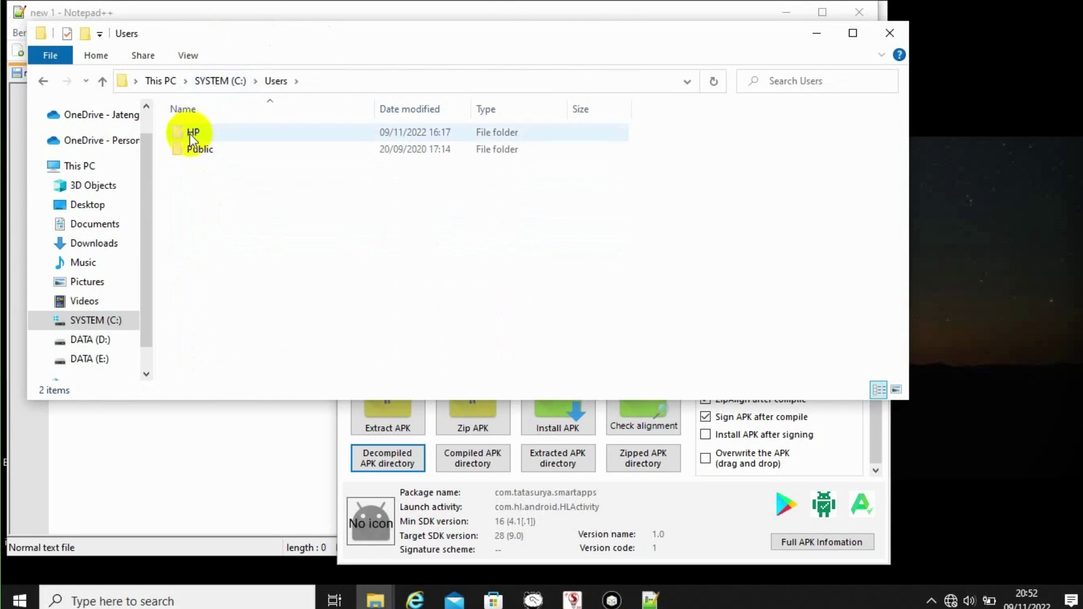
{"action": "double_click", "coordinate": [189, 133]}
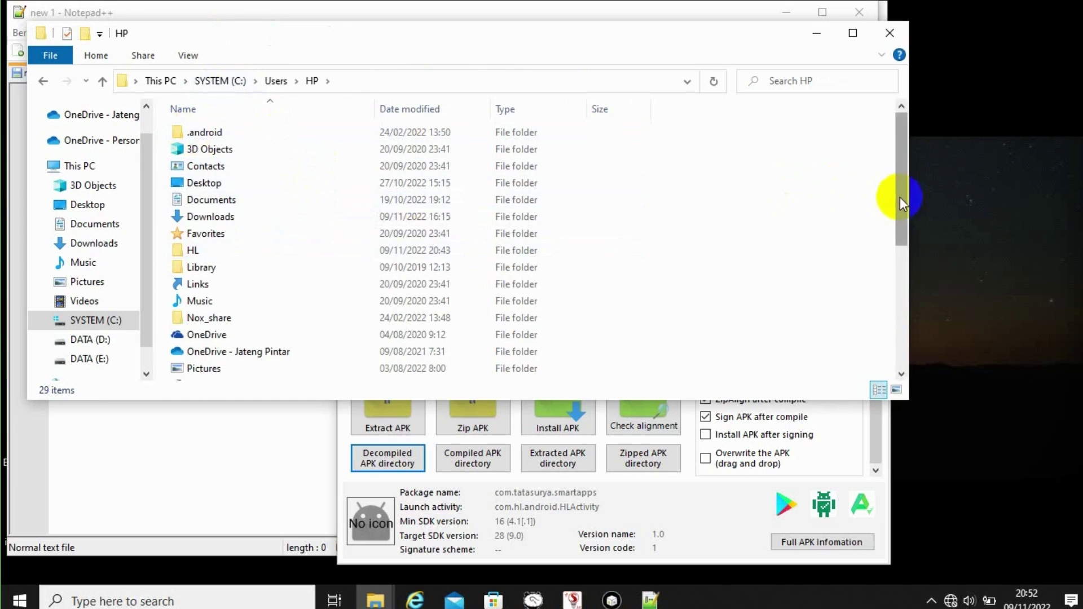
{"action": "left_click_drag", "start_coordinate": [899, 197], "coordinate": [902, 123]}
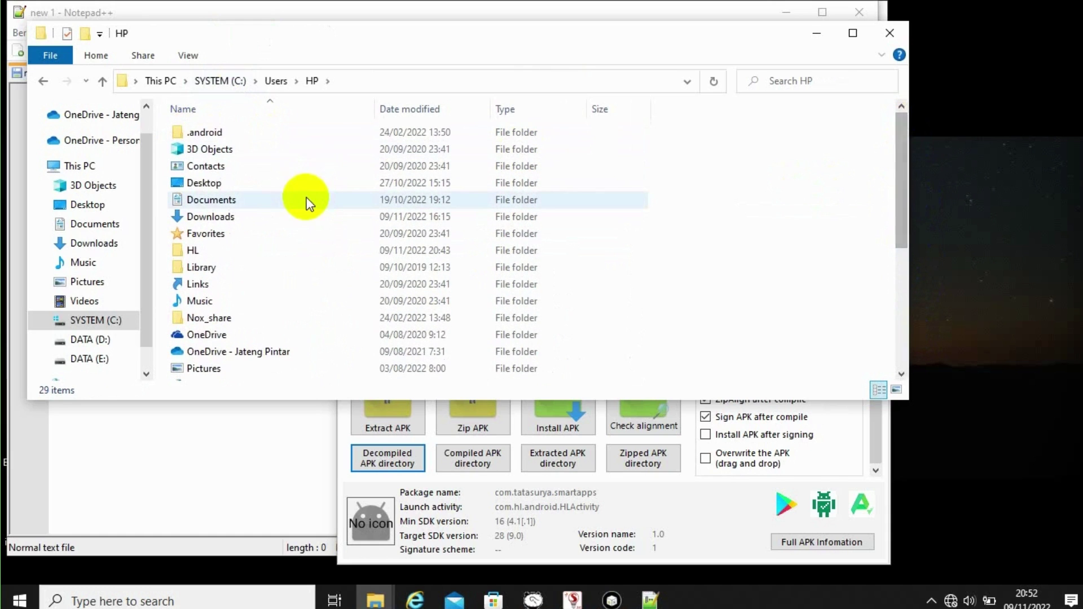
{"action": "double_click", "coordinate": [276, 198]}
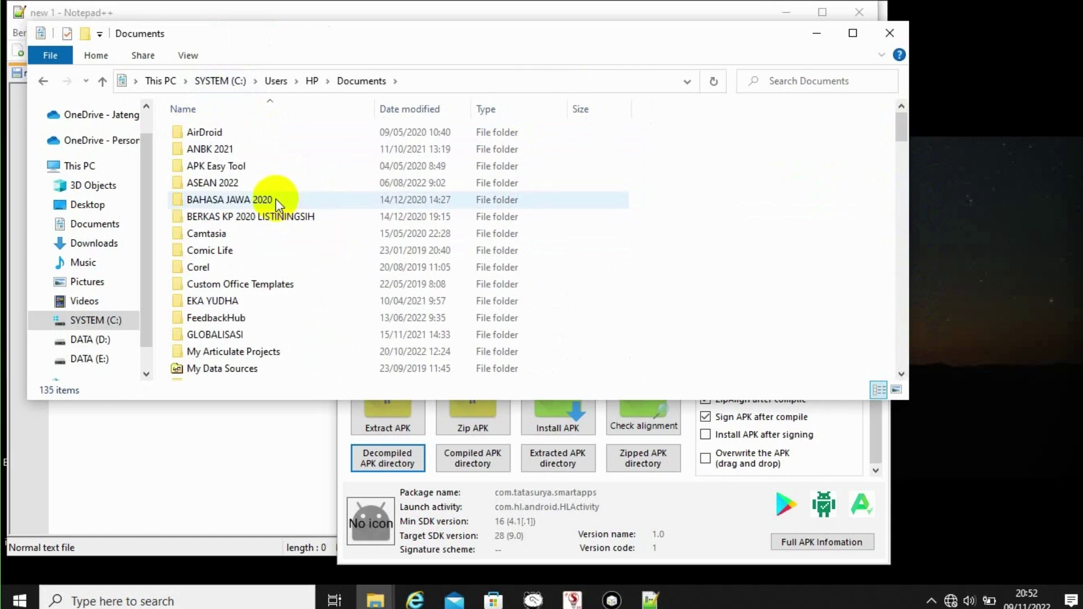
{"action": "double_click", "coordinate": [249, 165]}
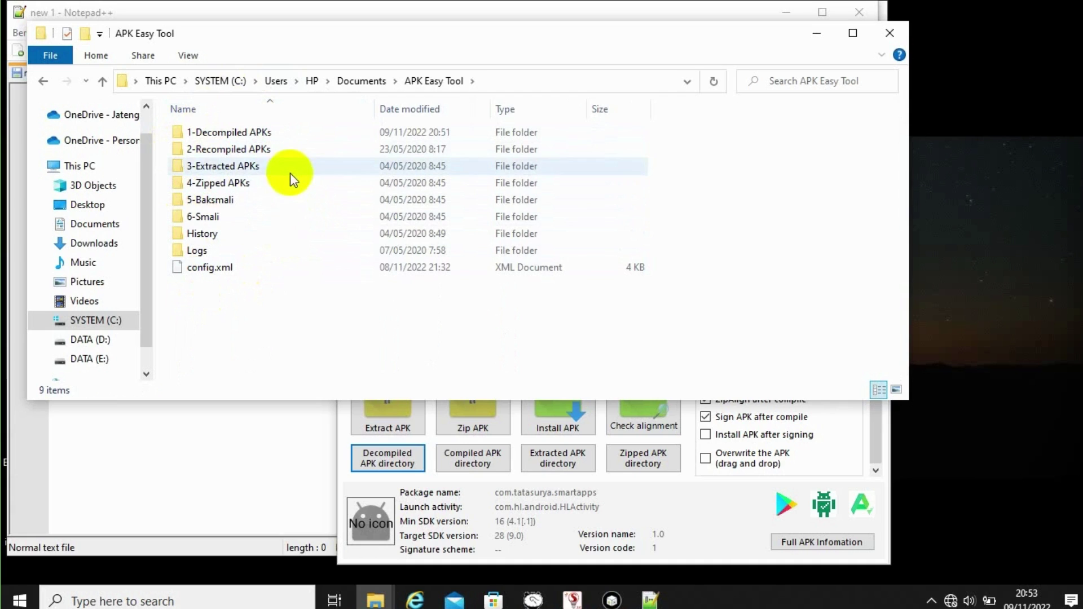
{"action": "double_click", "coordinate": [271, 137]}
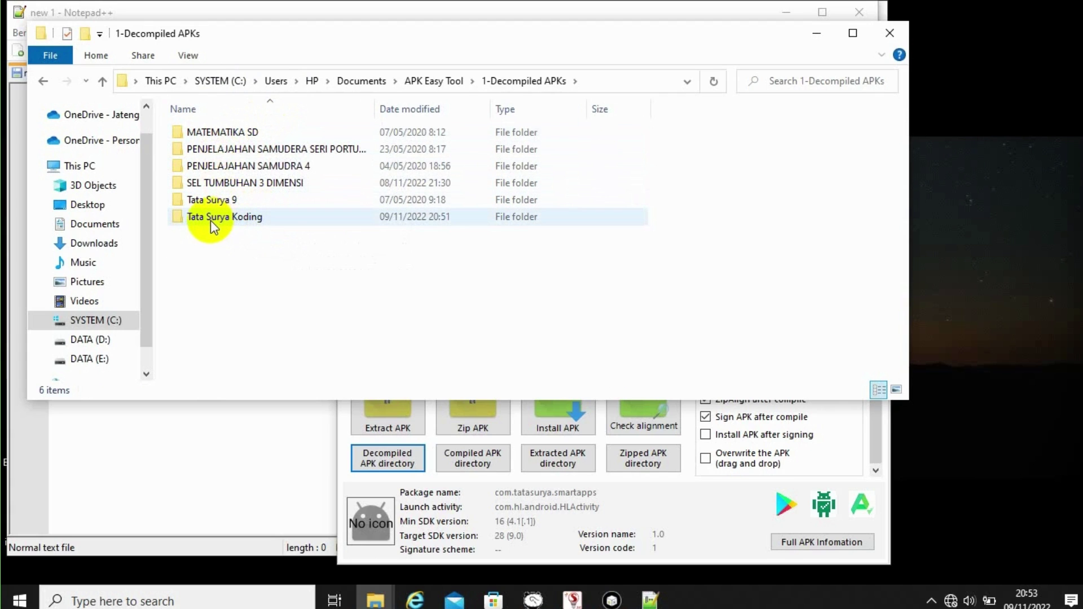
Open the book folder inside the assets folder of the decompiled Tata Surya Koding project.
{"action": "mouse_move", "coordinate": [211, 220]}
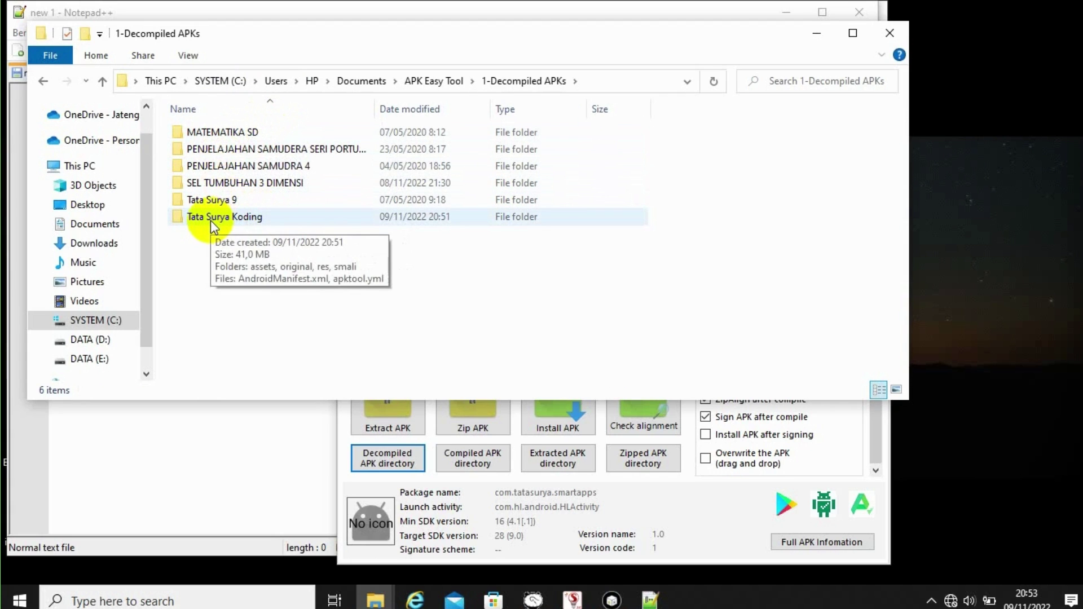
{"action": "left_click", "coordinate": [395, 223]}
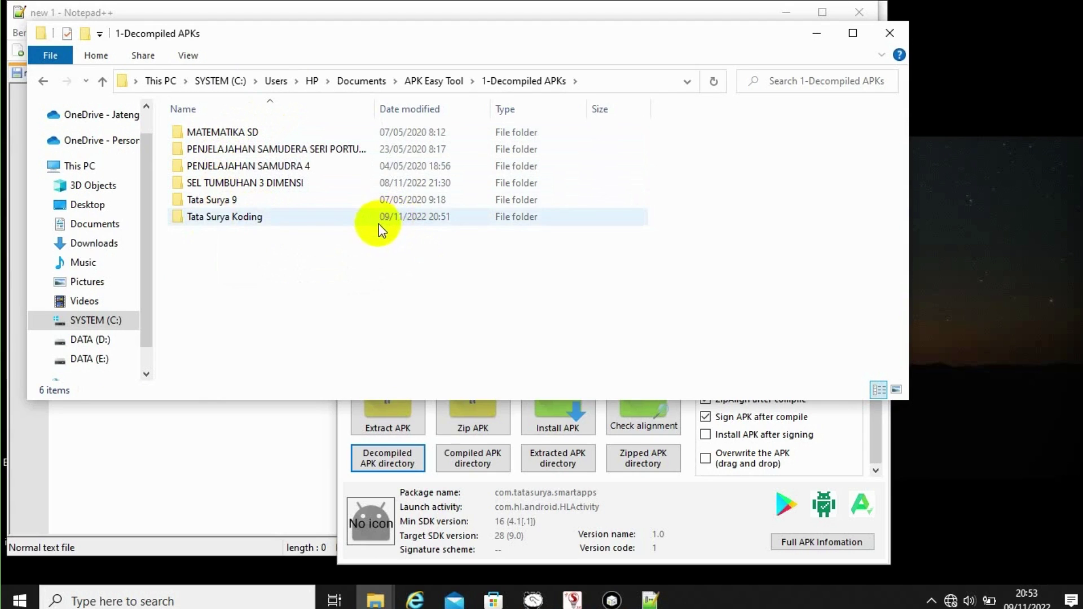
{"action": "double_click", "coordinate": [249, 221]}
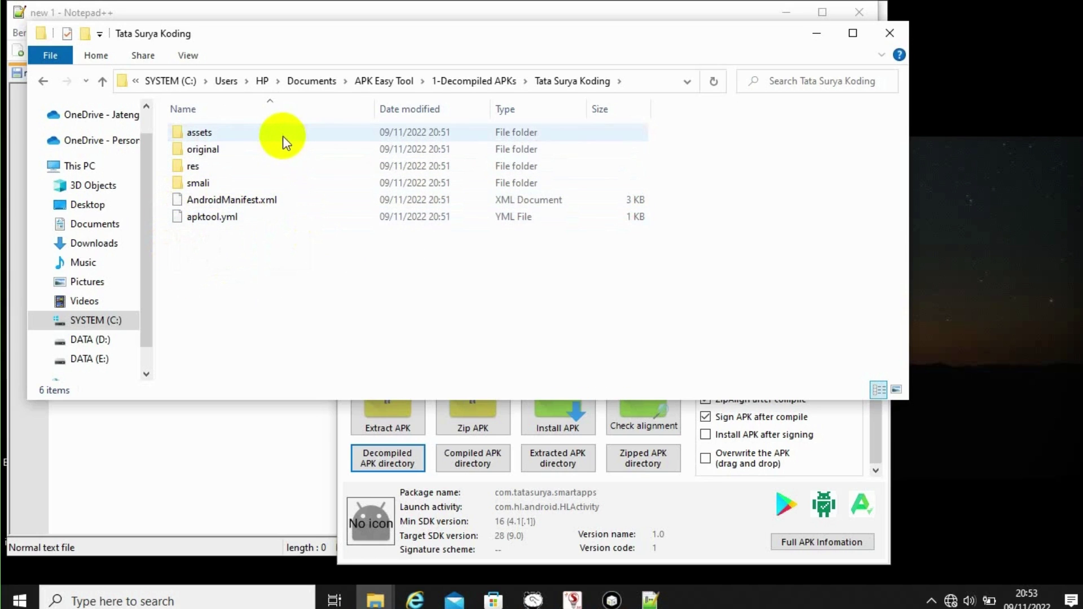
{"action": "double_click", "coordinate": [231, 132]}
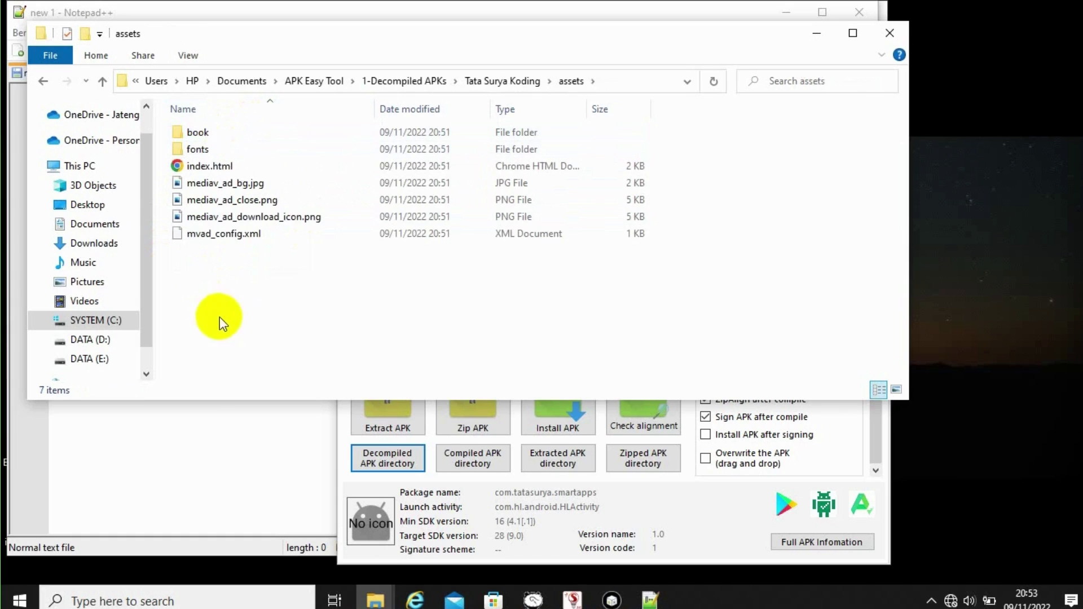
{"action": "left_click", "coordinate": [225, 134]}
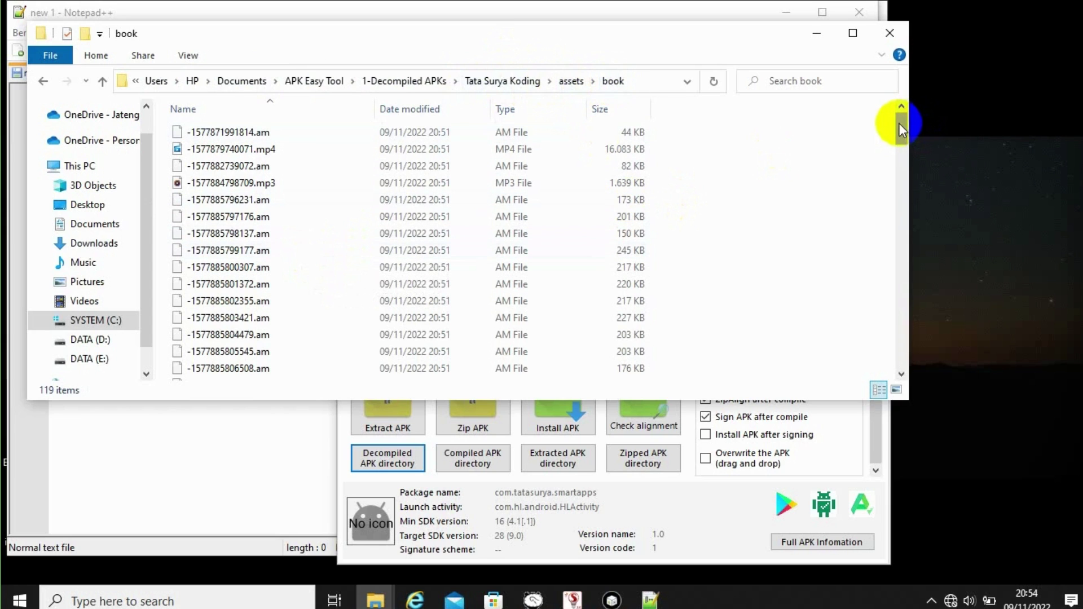
Find book.xml in the book folder and open it for editing in Notepad++.
{"action": "left_click_drag", "start_coordinate": [898, 123], "coordinate": [916, 363]}
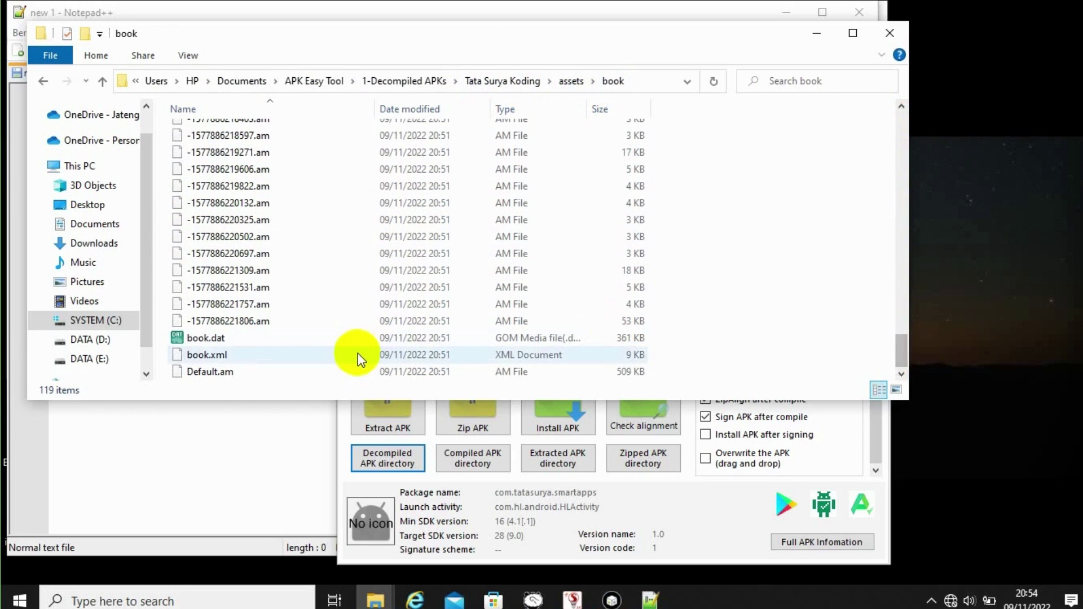
{"action": "left_click", "coordinate": [239, 356]}
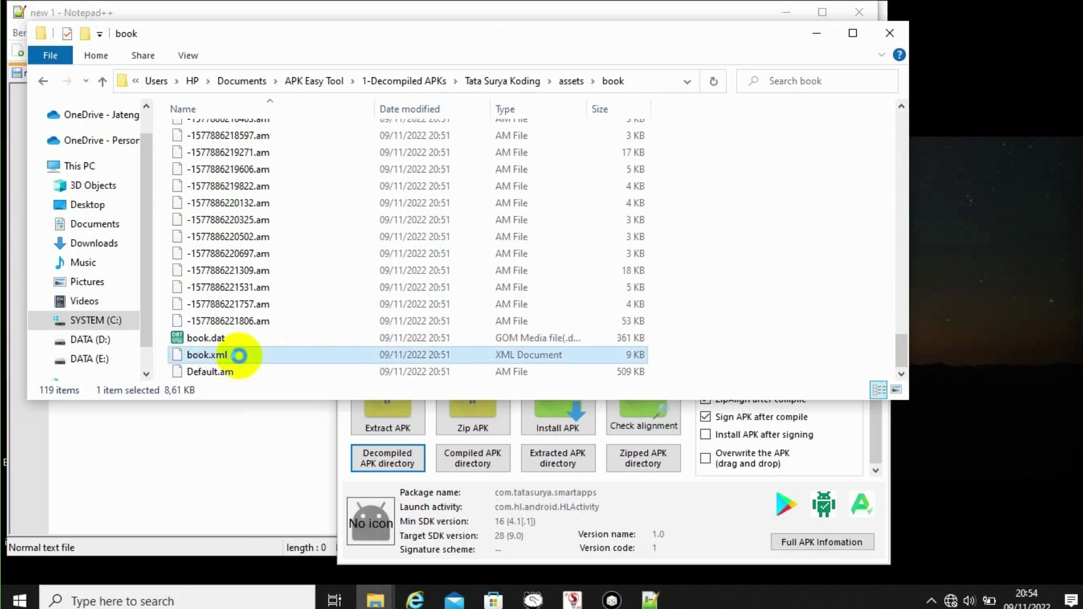
{"action": "right_click", "coordinate": [239, 355]}
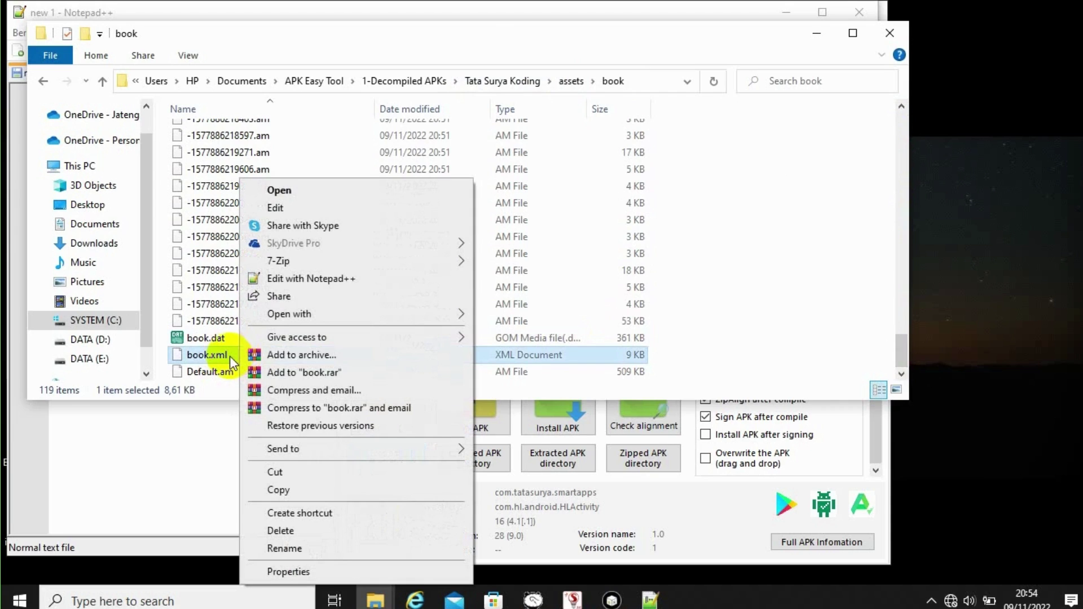
{"action": "left_click", "coordinate": [160, 360]}
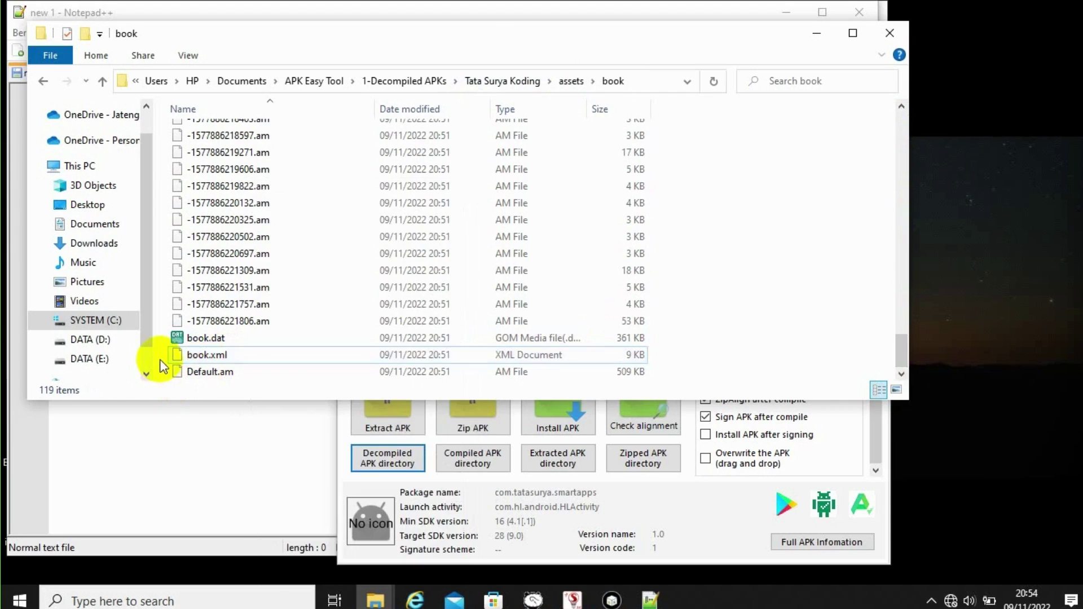
{"action": "right_click", "coordinate": [205, 360]}
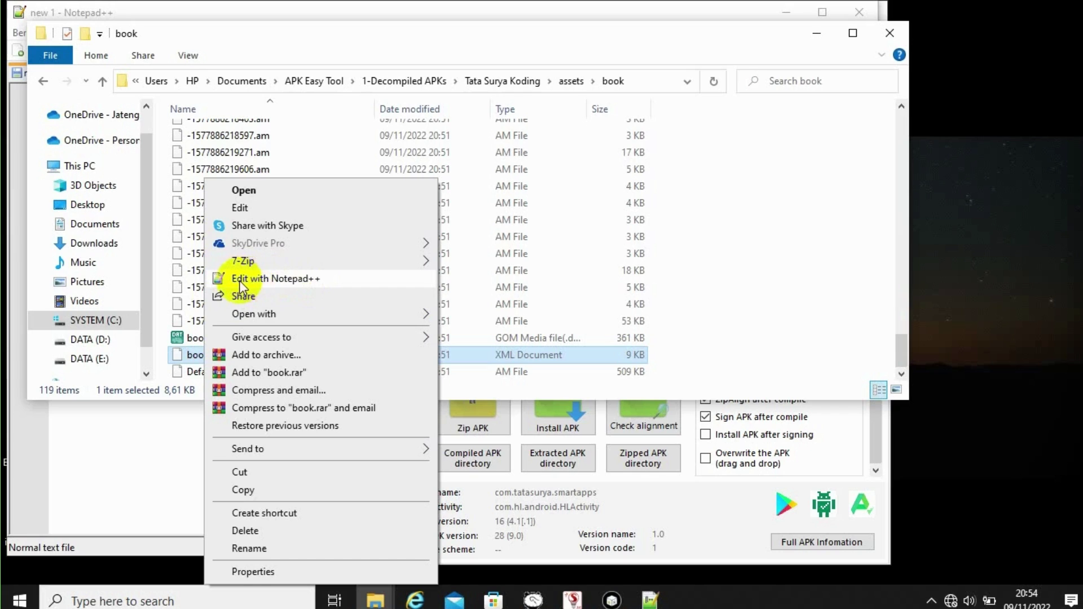
{"action": "left_click", "coordinate": [289, 281]}
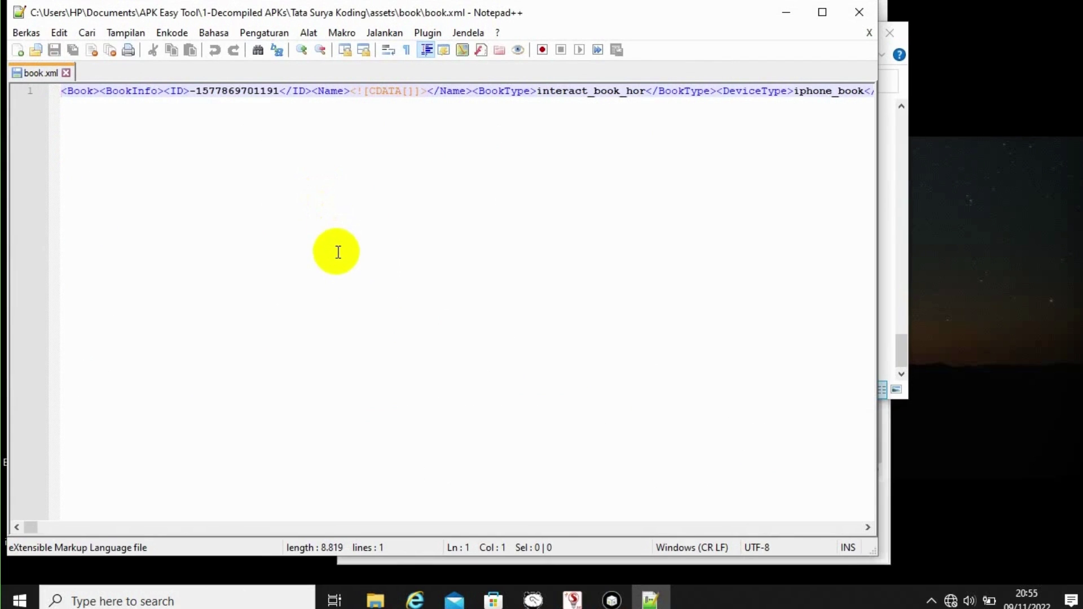
Look through the book.xml line from the Name tag to the bookmark label elements, as far as the end of BookMarkLabelText.
{"action": "left_click", "coordinate": [318, 91]}
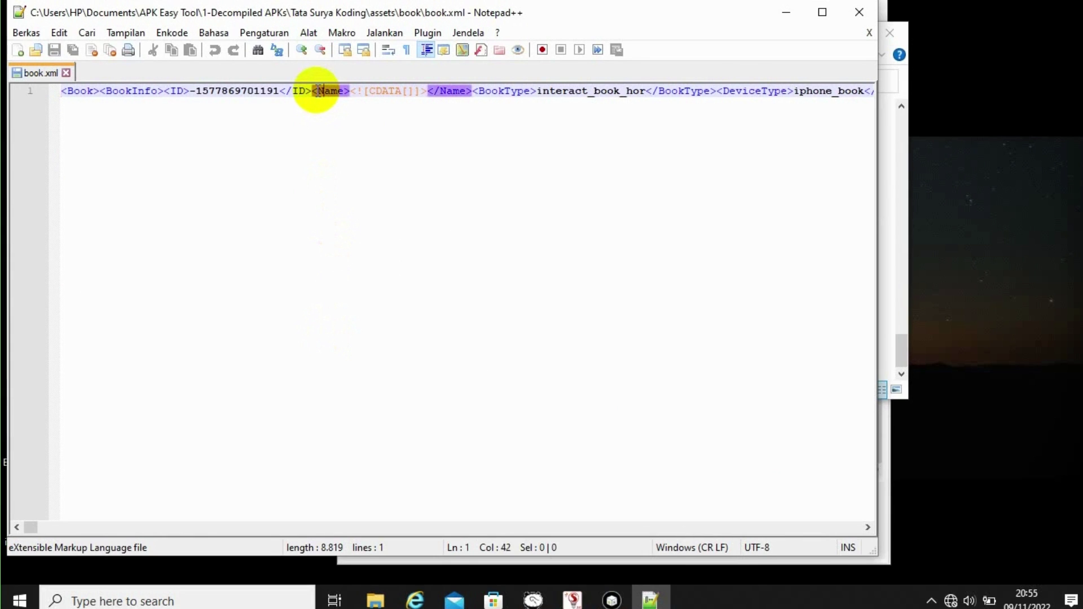
{"action": "key", "text": "Right"}
{"action": "key", "text": "Right"}
{"action": "key", "text": "Right"}
{"action": "key", "text": "Right"}
{"action": "key", "text": "Right"}
{"action": "key", "text": "Right"}
{"action": "key", "text": "Right"}
{"action": "key", "text": "Right"}
{"action": "key", "text": "Right"}
{"action": "key", "text": "Right"}
{"action": "key", "text": "Right"}
{"action": "key", "text": "Right"}
{"action": "key", "text": "Right"}
{"action": "key", "text": "Right"}
{"action": "key", "text": "Right"}
{"action": "key", "text": "Right"}
{"action": "key", "text": "Right"}
{"action": "key", "text": "Right"}
{"action": "key", "text": "Right"}
{"action": "key", "text": "Right"}
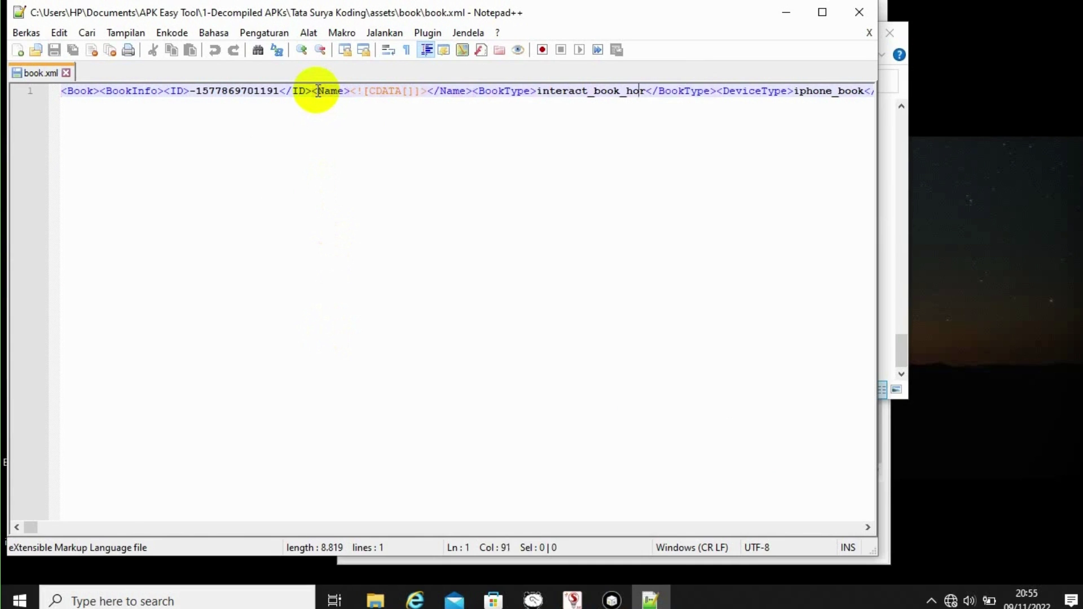
{"action": "key", "text": "Right"}
{"action": "key", "text": "Right"}
{"action": "key", "text": "Right"}
{"action": "key", "text": "Right"}
{"action": "key", "text": "Right"}
{"action": "key", "text": "Right"}
{"action": "key", "text": "Right"}
{"action": "key", "text": "Right"}
{"action": "key", "text": "Right"}
{"action": "key", "text": "Right"}
{"action": "key", "text": "Right"}
{"action": "key", "text": "Right"}
{"action": "key", "text": "Right"}
{"action": "key", "text": "Right"}
{"action": "key", "text": "Right"}
{"action": "key", "text": "Right"}
{"action": "key", "text": "Right"}
{"action": "key", "text": "Right"}
{"action": "key", "text": "Right"}
{"action": "key", "text": "Right"}
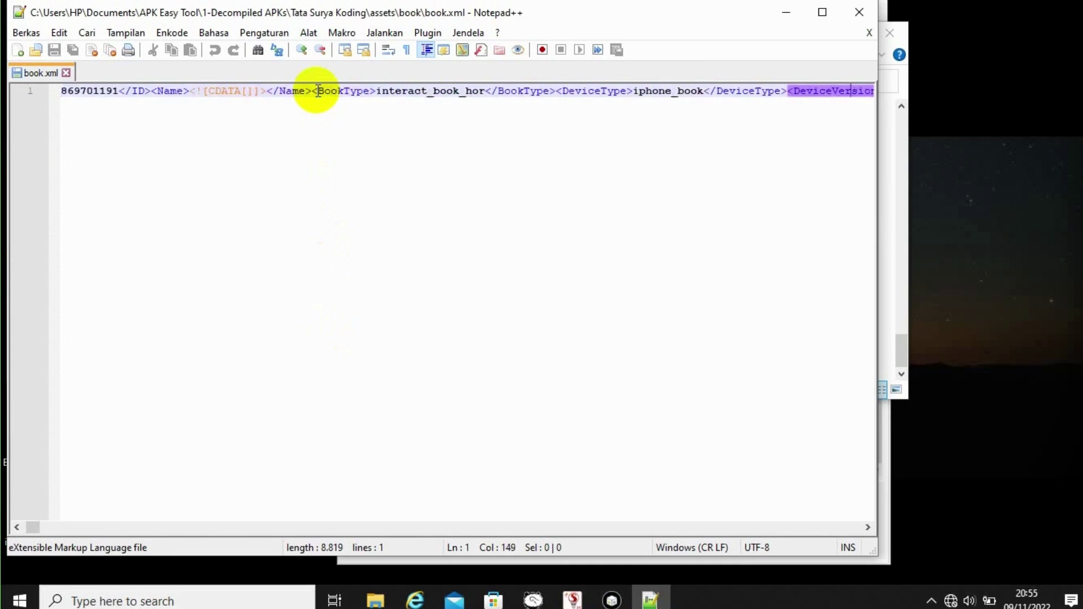
{"action": "key", "text": "Right"}
{"action": "key", "text": "Right"}
{"action": "key", "text": "Right"}
{"action": "key", "text": "Right"}
{"action": "key", "text": "Right"}
{"action": "key", "text": "Right"}
{"action": "key", "text": "Right"}
{"action": "key", "text": "Right"}
{"action": "key", "text": "Right"}
{"action": "key", "text": "Right"}
{"action": "key", "text": "Right"}
{"action": "key", "text": "Right"}
{"action": "key", "text": "Right"}
{"action": "key", "text": "Right"}
{"action": "key", "text": "Right"}
{"action": "key", "text": "Right"}
{"action": "key", "text": "Right"}
{"action": "key", "text": "Right"}
{"action": "key", "text": "Right"}
{"action": "key", "text": "Right"}
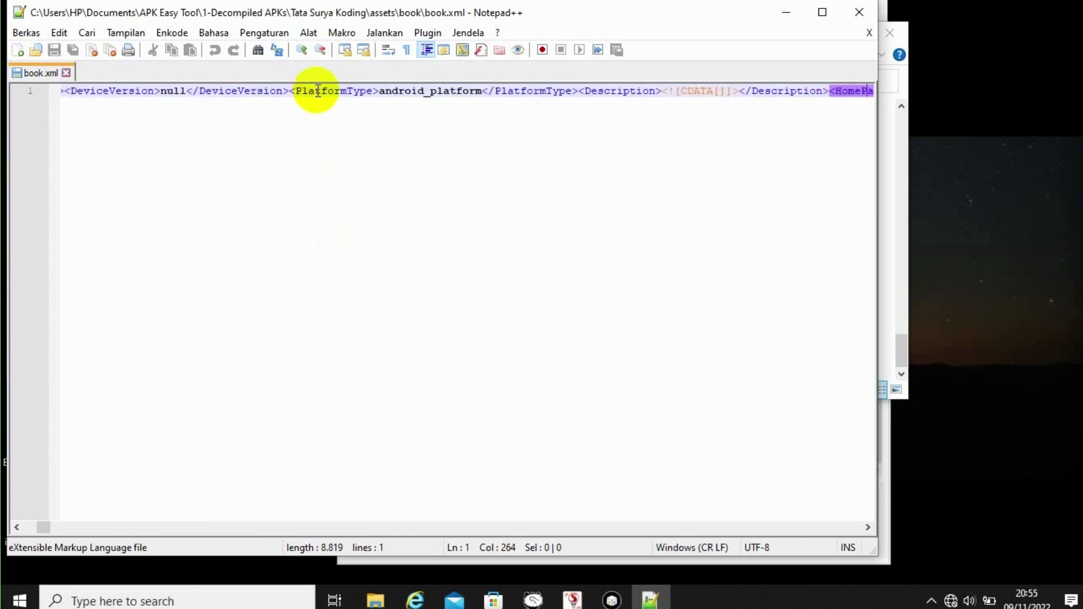
{"action": "key", "text": "Right"}
{"action": "key", "text": "Right"}
{"action": "key", "text": "Right"}
{"action": "key", "text": "Right"}
{"action": "key", "text": "Right"}
{"action": "key", "text": "Right"}
{"action": "key", "text": "Right"}
{"action": "key", "text": "Right"}
{"action": "key", "text": "Right"}
{"action": "key", "text": "Right"}
{"action": "key", "text": "Right"}
{"action": "key", "text": "Right"}
{"action": "key", "text": "Right"}
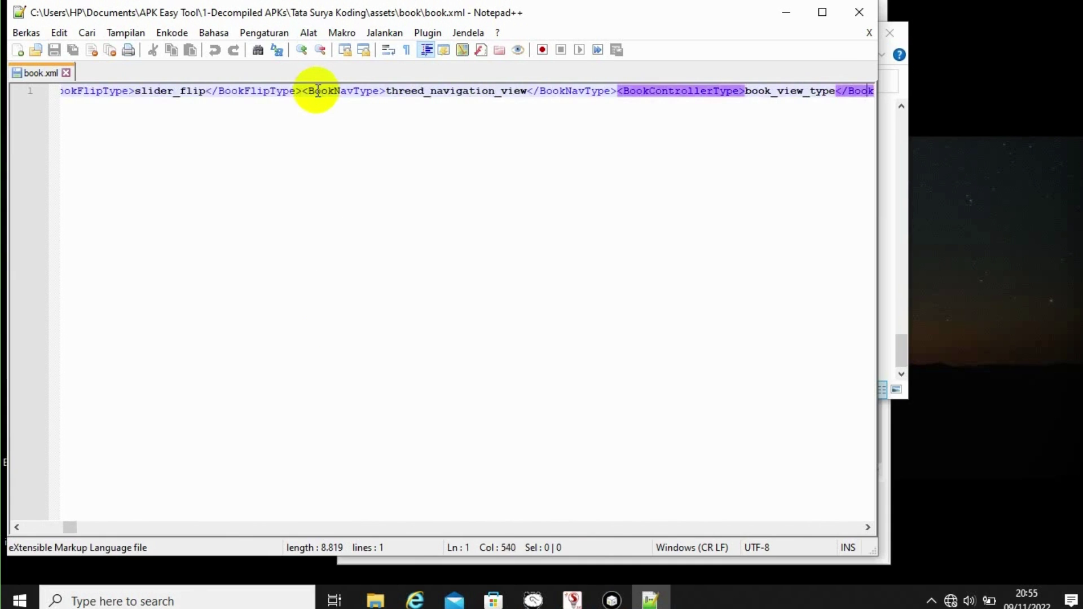
{"action": "key", "text": "Right"}
{"action": "key", "text": "Right"}
{"action": "key", "text": "Right"}
{"action": "key", "text": "Right"}
{"action": "key", "text": "Right"}
{"action": "key", "text": "Right"}
{"action": "key", "text": "Right"}
{"action": "key", "text": "Right"}
{"action": "key", "text": "Right"}
{"action": "key", "text": "Right"}
{"action": "key", "text": "Right"}
{"action": "key", "text": "Right"}
{"action": "key", "text": "Right"}
{"action": "key", "text": "Right"}
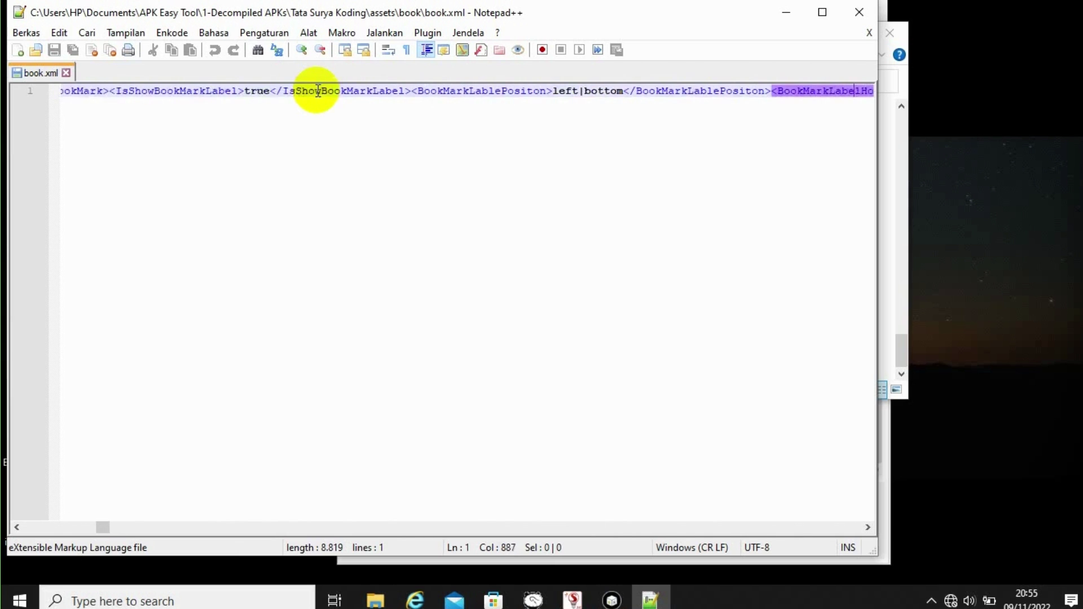
{"action": "key", "text": "Right"}
{"action": "key", "text": "Right"}
{"action": "key", "text": "Right"}
{"action": "key", "text": "Right"}
{"action": "key", "text": "Right"}
{"action": "key", "text": "Right"}
{"action": "key", "text": "Right"}
{"action": "key", "text": "Right"}
{"action": "key", "text": "Right"}
{"action": "key", "text": "Right"}
{"action": "key", "text": "Right"}
{"action": "key", "text": "Right"}
{"action": "key", "text": "Right"}
{"action": "key", "text": "Right"}
{"action": "key", "text": "Right"}
{"action": "key", "text": "Right"}
{"action": "key", "text": "Right"}
{"action": "key", "text": "Right"}
{"action": "key", "text": "Right"}
{"action": "key", "text": "Right"}
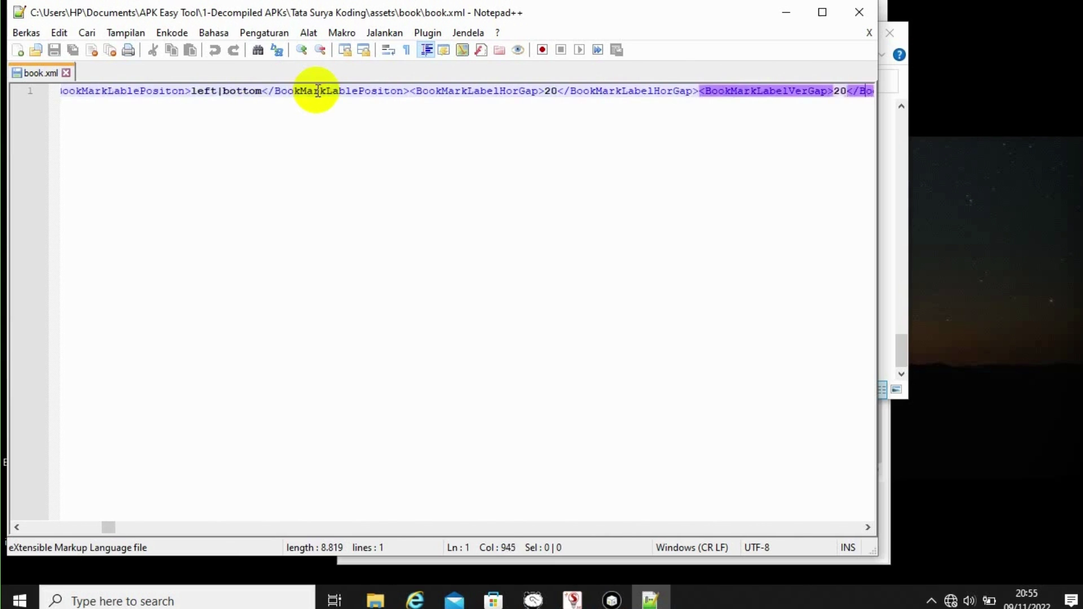
{"action": "key", "text": "Right"}
{"action": "key", "text": "Right"}
{"action": "key", "text": "Right"}
{"action": "key", "text": "Right"}
{"action": "key", "text": "Right"}
{"action": "key", "text": "Right"}
{"action": "key", "text": "Right"}
{"action": "key", "text": "Right"}
{"action": "key", "text": "Right"}
{"action": "key", "text": "Right"}
{"action": "key", "text": "Right"}
{"action": "key", "text": "Right"}
{"action": "key", "text": "Right"}
{"action": "key", "text": "Right"}
{"action": "key", "text": "Right"}
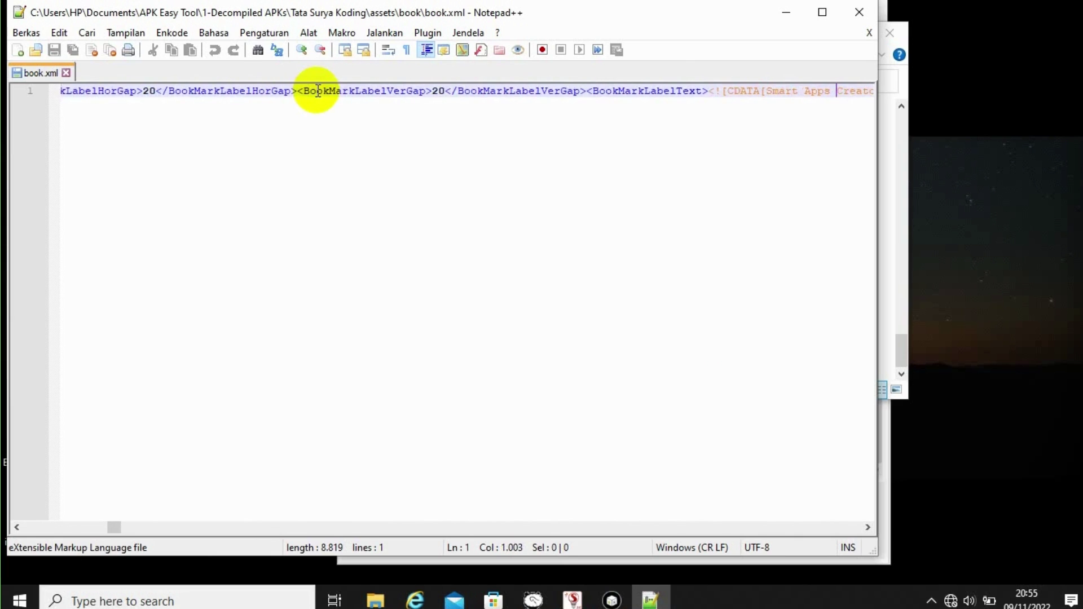
{"action": "key", "text": "Right"}
{"action": "key", "text": "Right"}
{"action": "key", "text": "Right"}
{"action": "key", "text": "Right"}
{"action": "key", "text": "Right"}
{"action": "key", "text": "Right"}
{"action": "key", "text": "Right"}
{"action": "key", "text": "Right"}
{"action": "key", "text": "Right"}
{"action": "key", "text": "Right"}
{"action": "key", "text": "Right"}
{"action": "key", "text": "Right"}
{"action": "key", "text": "Right"}
{"action": "key", "text": "Right"}
{"action": "key", "text": "Right"}
{"action": "key", "text": "Right"}
{"action": "key", "text": "Right"}
{"action": "key", "text": "Right"}
{"action": "key", "text": "Right"}
{"action": "key", "text": "Right"}
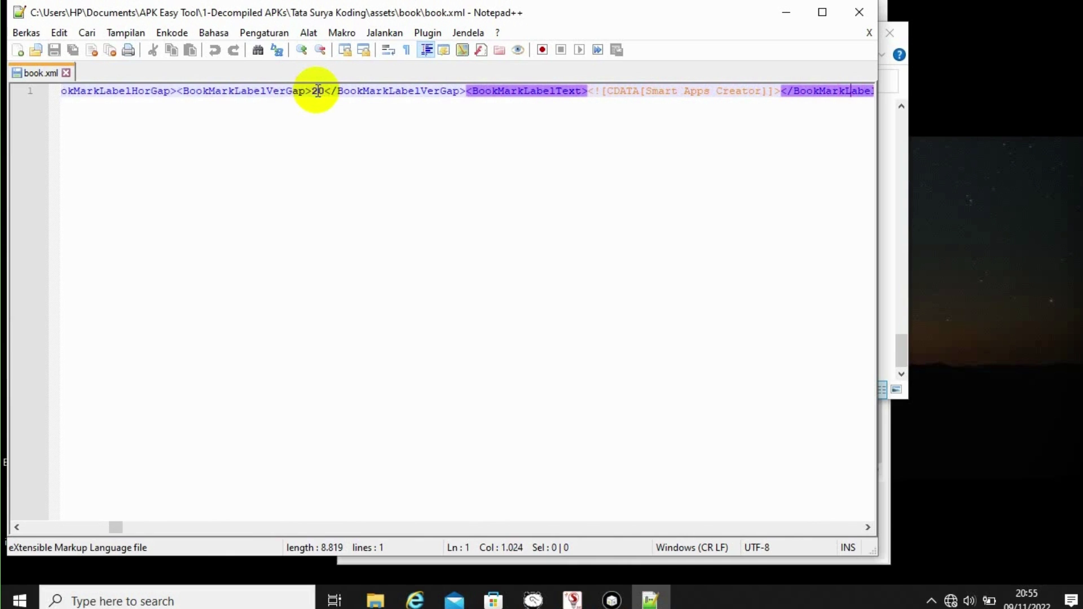
Read past the BookMarkLabelText element to the BookWidth tag and go to the end of the book.xml line.
{"action": "key", "text": "Right"}
{"action": "key", "text": "Right"}
{"action": "key", "text": "Right"}
{"action": "key", "text": "Right"}
{"action": "key", "text": "Right"}
{"action": "key", "text": "Right"}
{"action": "key", "text": "Right"}
{"action": "key", "text": "Right"}
{"action": "key", "text": "Right"}
{"action": "key", "text": "Right"}
{"action": "key", "text": "Right"}
{"action": "key", "text": "Right"}
{"action": "key", "text": "Right"}
{"action": "key", "text": "Right"}
{"action": "key", "text": "Right"}
{"action": "key", "text": "Right"}
{"action": "key", "text": "Right"}
{"action": "key", "text": "Right"}
{"action": "key", "text": "Right"}
{"action": "key", "text": "Right"}
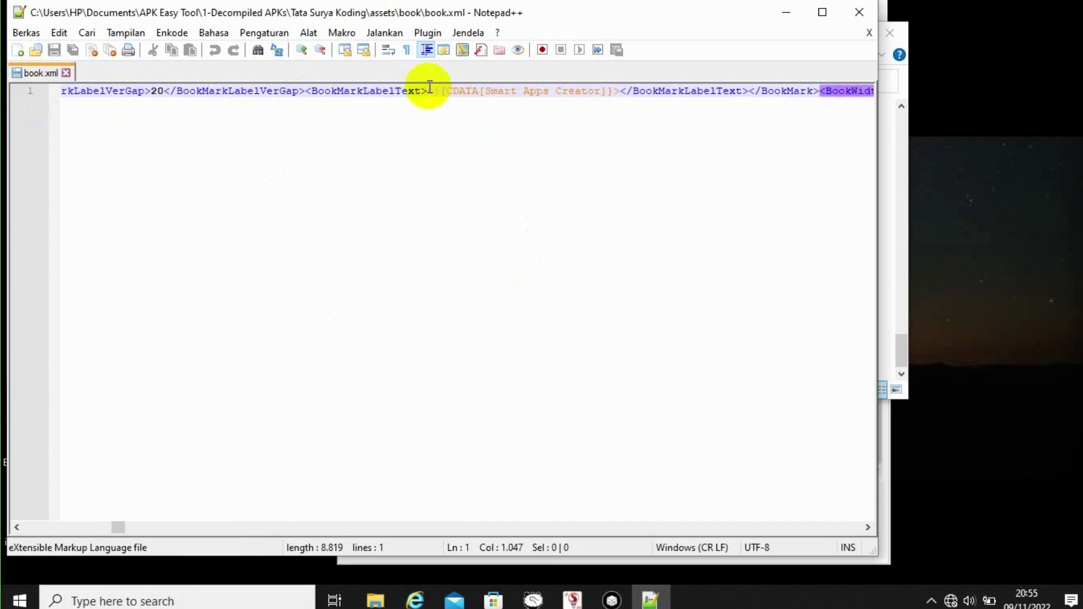
{"action": "key", "text": "shift+End"}
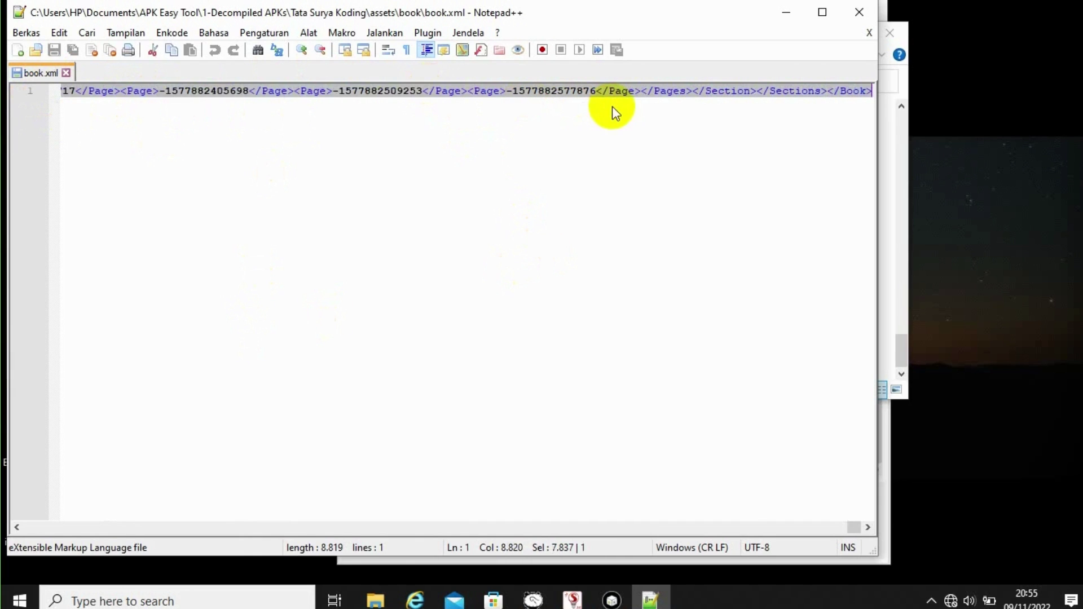
{"action": "key", "text": "End"}
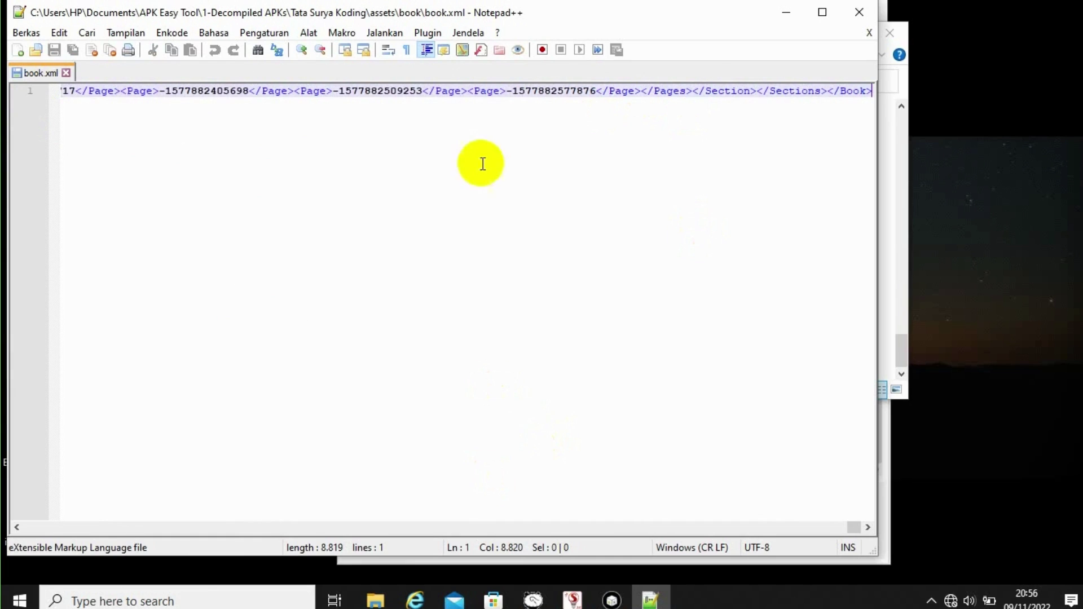
Examine the last Page entries and the closing Pages, Section, Sections and Book tags at the end of book.xml.
{"action": "left_click", "coordinate": [455, 92]}
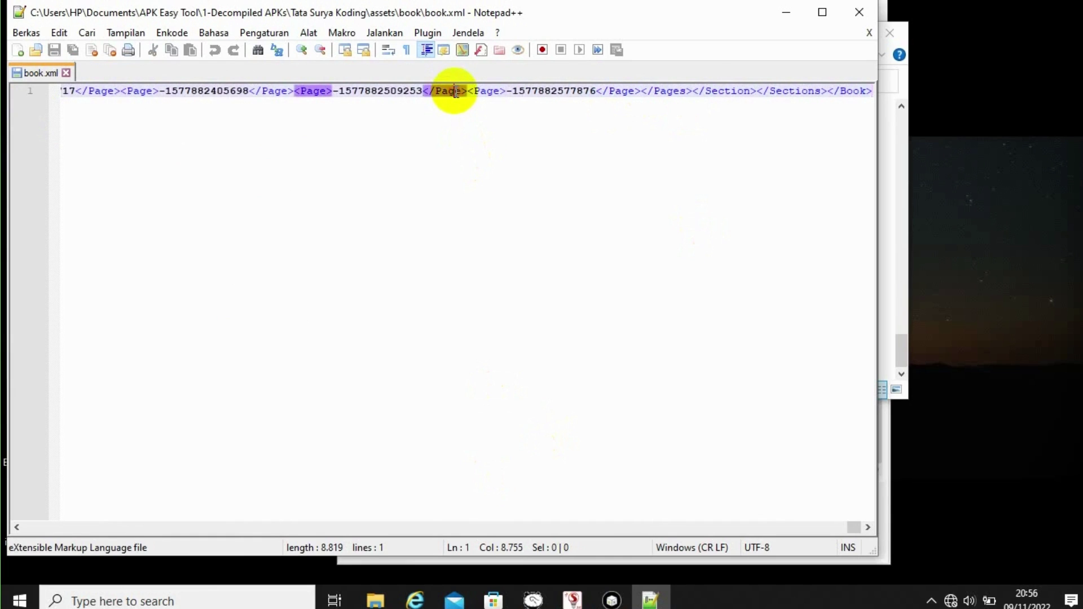
{"action": "key", "text": "Right"}
{"action": "key", "text": "Right"}
{"action": "key", "text": "Right"}
{"action": "key", "text": "Right"}
{"action": "key", "text": "Right"}
{"action": "key", "text": "Right"}
{"action": "key", "text": "Right"}
{"action": "key", "text": "Right"}
{"action": "key", "text": "Right"}
{"action": "key", "text": "Right"}
{"action": "key", "text": "Right"}
{"action": "key", "text": "Right"}
{"action": "key", "text": "Right"}
{"action": "key", "text": "Right"}
{"action": "key", "text": "Right"}
{"action": "key", "text": "Right"}
{"action": "key", "text": "Right"}
{"action": "key", "text": "Right"}
{"action": "key", "text": "Right"}
{"action": "key", "text": "Right"}
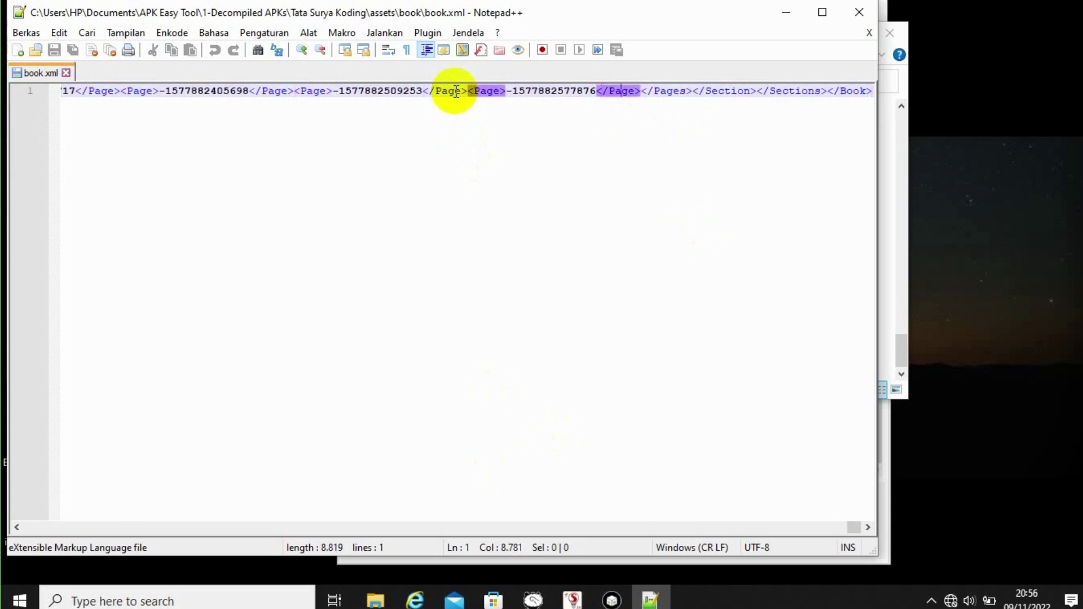
{"action": "key", "text": "Right"}
{"action": "key", "text": "Right"}
{"action": "key", "text": "Right"}
{"action": "key", "text": "Right"}
{"action": "key", "text": "Right"}
{"action": "key", "text": "Right"}
{"action": "key", "text": "Right"}
{"action": "key", "text": "Right"}
{"action": "key", "text": "Right"}
{"action": "key", "text": "Right"}
{"action": "key", "text": "Right"}
{"action": "key", "text": "Right"}
{"action": "key", "text": "Right"}
{"action": "key", "text": "Right"}
{"action": "key", "text": "Right"}
{"action": "key", "text": "Right"}
{"action": "key", "text": "Right"}
{"action": "key", "text": "Right"}
{"action": "key", "text": "Right"}
{"action": "key", "text": "Right"}
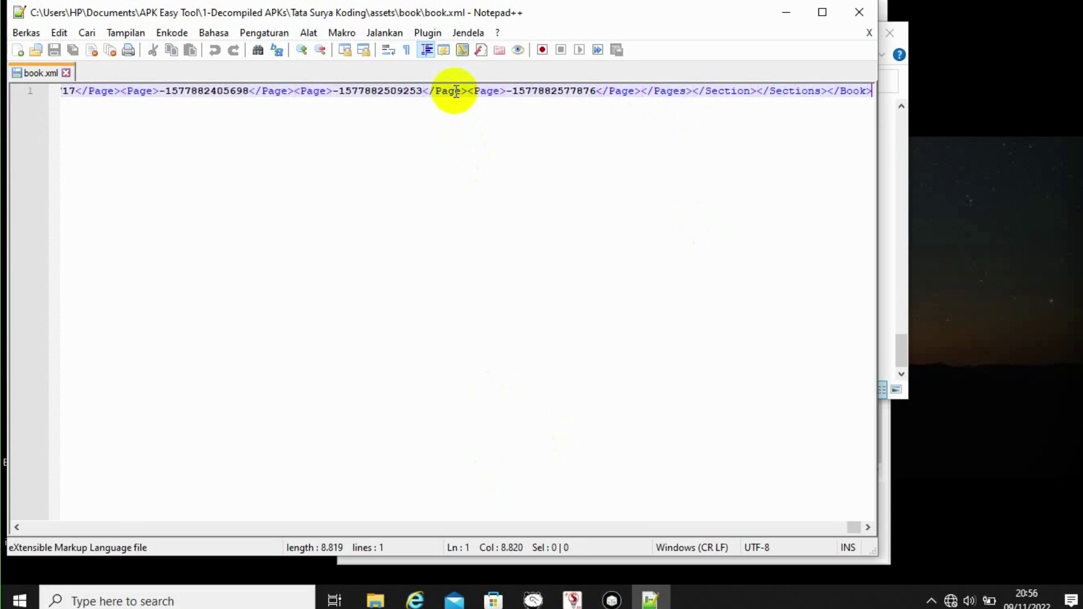
Read backward through the book.xml line from the closing Book tag, past the Page entries and the Latihan section, to the preceding section's isNeedPaid tag.
{"action": "key", "text": "Left"}
{"action": "key", "text": "Left"}
{"action": "key", "text": "Left"}
{"action": "key", "text": "Left"}
{"action": "key", "text": "Left"}
{"action": "key", "text": "Left"}
{"action": "key", "text": "Left"}
{"action": "key", "text": "Left"}
{"action": "key", "text": "Left"}
{"action": "key", "text": "Left"}
{"action": "key", "text": "Left"}
{"action": "key", "text": "Left"}
{"action": "key", "text": "Left"}
{"action": "key", "text": "Left"}
{"action": "key", "text": "Left"}
{"action": "key", "text": "Left"}
{"action": "key", "text": "Left"}
{"action": "key", "text": "Left"}
{"action": "key", "text": "Left"}
{"action": "key", "text": "Left"}
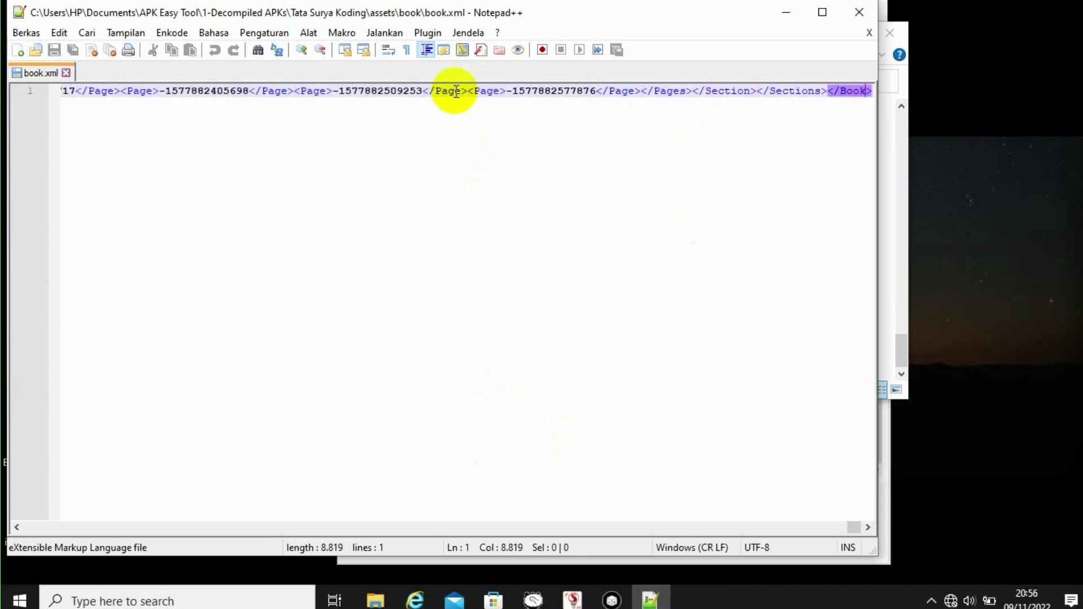
{"action": "key", "text": "Left"}
{"action": "key", "text": "Left"}
{"action": "key", "text": "Left"}
{"action": "key", "text": "Left"}
{"action": "key", "text": "Left"}
{"action": "key", "text": "Left"}
{"action": "key", "text": "Left"}
{"action": "key", "text": "Left"}
{"action": "key", "text": "Left"}
{"action": "key", "text": "Left"}
{"action": "key", "text": "Left"}
{"action": "key", "text": "Left"}
{"action": "key", "text": "Left"}
{"action": "key", "text": "Left"}
{"action": "key", "text": "Left"}
{"action": "key", "text": "Left"}
{"action": "key", "text": "Left"}
{"action": "key", "text": "Left"}
{"action": "key", "text": "Left"}
{"action": "key", "text": "Left"}
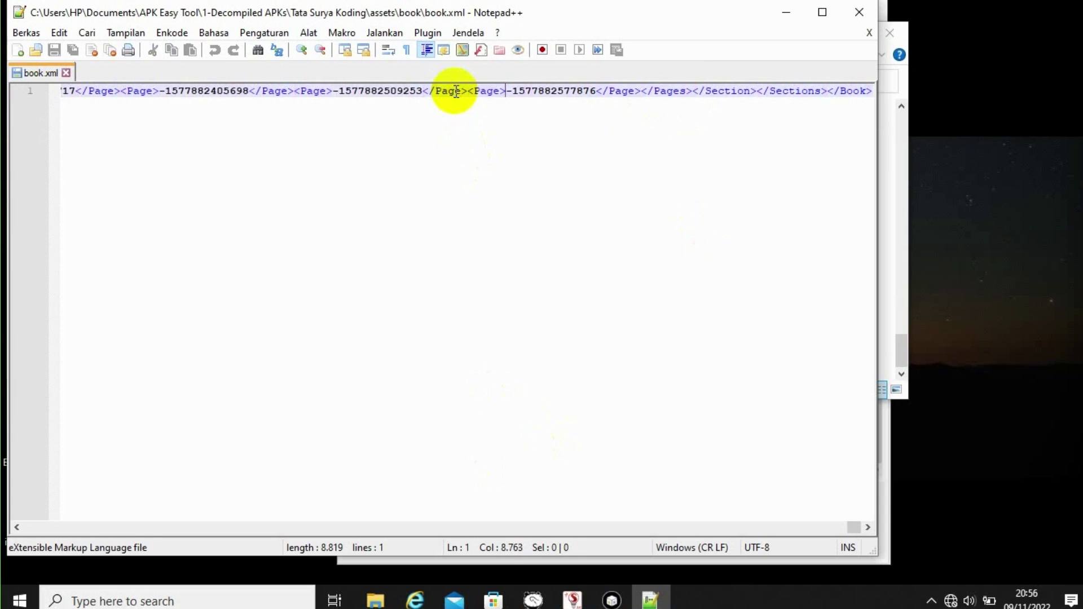
{"action": "key", "text": "Left"}
{"action": "key", "text": "Left"}
{"action": "key", "text": "Left"}
{"action": "key", "text": "Left"}
{"action": "key", "text": "Left"}
{"action": "key", "text": "Left"}
{"action": "key", "text": "Left"}
{"action": "key", "text": "Left"}
{"action": "key", "text": "Left"}
{"action": "key", "text": "Left"}
{"action": "key", "text": "Left"}
{"action": "key", "text": "Left"}
{"action": "key", "text": "Left"}
{"action": "key", "text": "Left"}
{"action": "key", "text": "Left"}
{"action": "key", "text": "Left"}
{"action": "key", "text": "Left"}
{"action": "key", "text": "Left"}
{"action": "key", "text": "Left"}
{"action": "key", "text": "Left"}
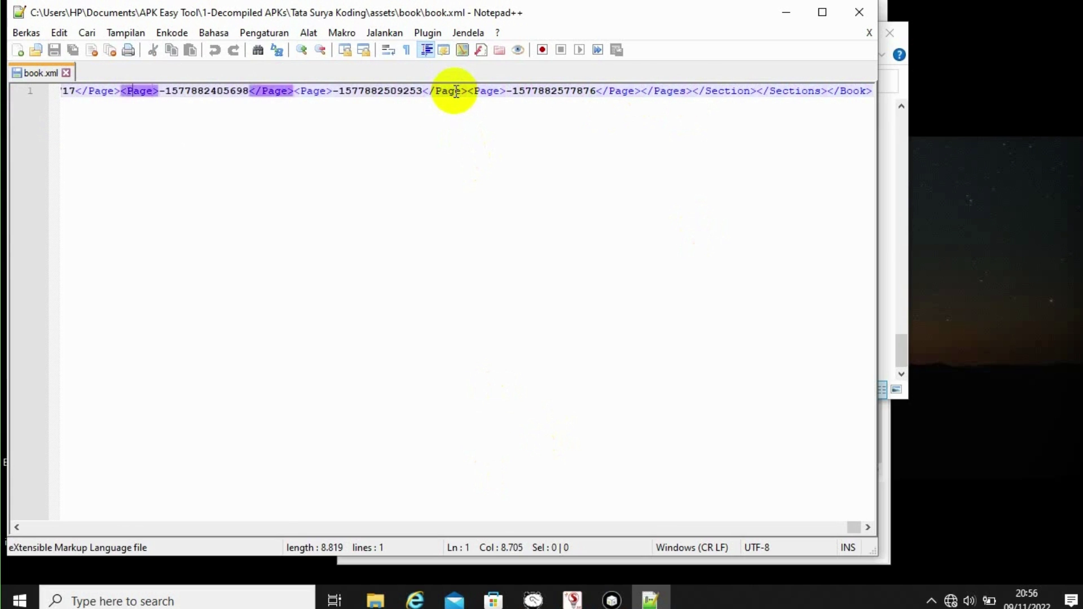
{"action": "key", "text": "Left"}
{"action": "key", "text": "Left"}
{"action": "key", "text": "Left"}
{"action": "key", "text": "Left"}
{"action": "key", "text": "Left"}
{"action": "key", "text": "Left"}
{"action": "key", "text": "Left"}
{"action": "key", "text": "Left"}
{"action": "key", "text": "Left"}
{"action": "key", "text": "Left"}
{"action": "key", "text": "Left"}
{"action": "key", "text": "Left"}
{"action": "key", "text": "Left"}
{"action": "key", "text": "Left"}
{"action": "key", "text": "Left"}
{"action": "key", "text": "Left"}
{"action": "key", "text": "Left"}
{"action": "key", "text": "Left"}
{"action": "key", "text": "Left"}
{"action": "key", "text": "Left"}
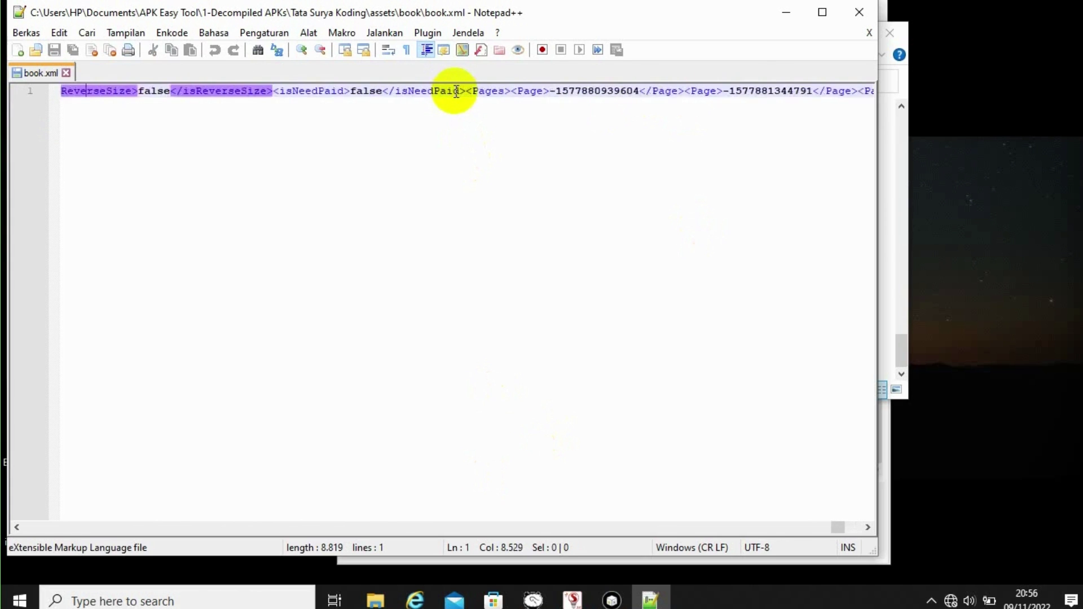
{"action": "key", "text": "Left"}
{"action": "key", "text": "Left"}
{"action": "key", "text": "Left"}
{"action": "key", "text": "Left"}
{"action": "key", "text": "Left"}
{"action": "key", "text": "Left"}
{"action": "key", "text": "Left"}
{"action": "key", "text": "Left"}
{"action": "key", "text": "Left"}
{"action": "key", "text": "Left"}
{"action": "key", "text": "Left"}
{"action": "key", "text": "Left"}
{"action": "key", "text": "Left"}
{"action": "key", "text": "Left"}
{"action": "key", "text": "Left"}
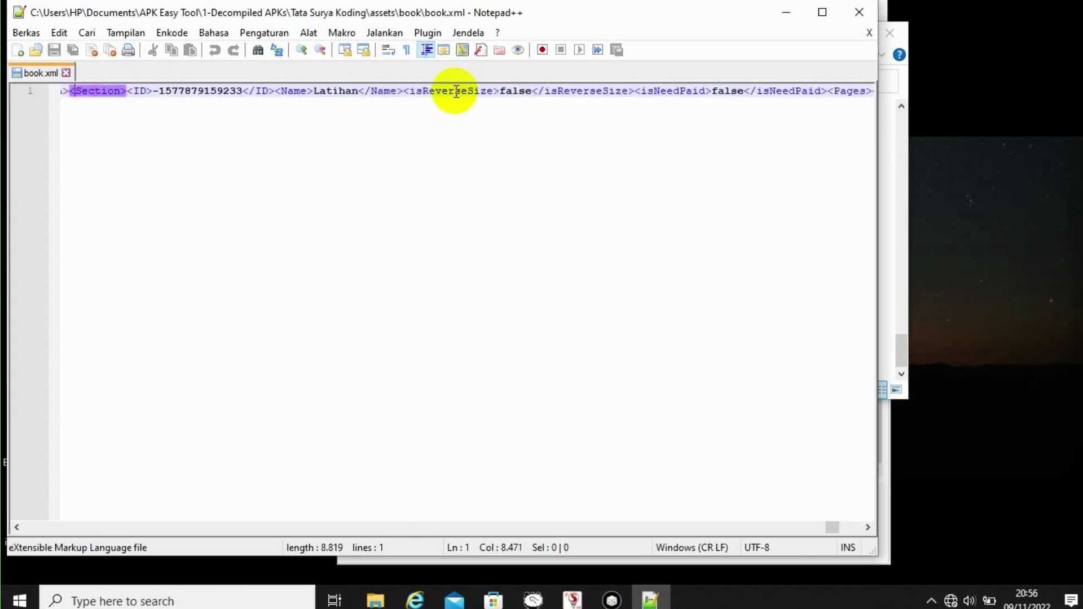
{"action": "key", "text": "Left"}
{"action": "key", "text": "Left"}
{"action": "key", "text": "Left"}
{"action": "key", "text": "Left"}
{"action": "key", "text": "Left"}
{"action": "key", "text": "Left"}
{"action": "key", "text": "Left"}
{"action": "key", "text": "Left"}
{"action": "key", "text": "Left"}
{"action": "key", "text": "Left"}
{"action": "key", "text": "Left"}
{"action": "key", "text": "Left"}
{"action": "key", "text": "Left"}
{"action": "key", "text": "Left"}
{"action": "key", "text": "Left"}
{"action": "key", "text": "Left"}
{"action": "key", "text": "Left"}
{"action": "key", "text": "Left"}
{"action": "key", "text": "Left"}
{"action": "key", "text": "Left"}
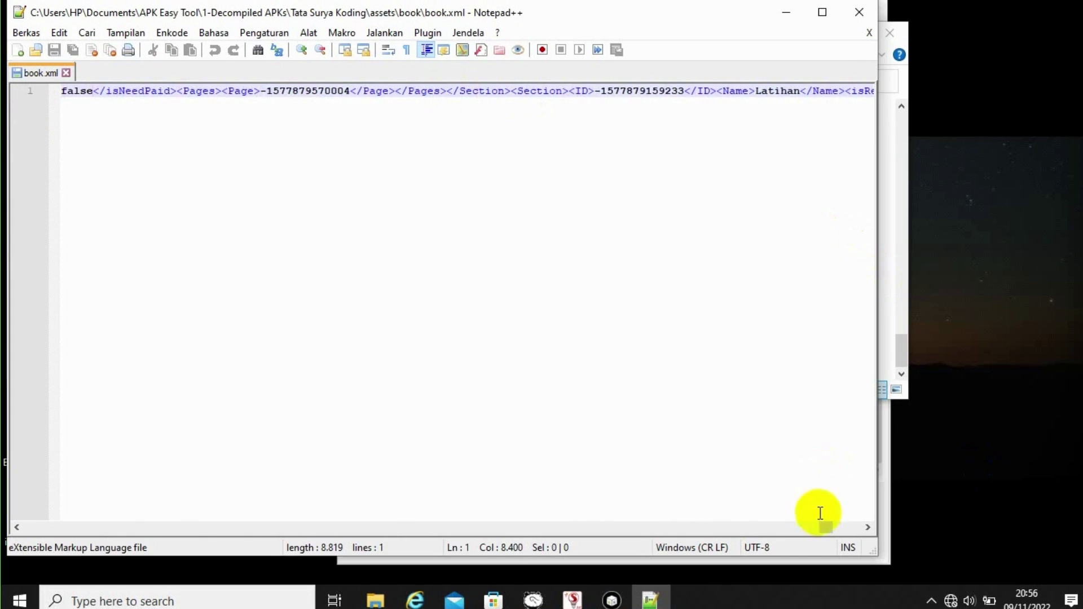
Return to the BookMarkLabelText element and try to select the "Smart Apps Creator" text inside its CDATA brackets.
{"action": "left_click_drag", "start_coordinate": [817, 530], "coordinate": [156, 605]}
{"action": "scroll", "coordinate": [442, 301], "scroll_direction": "left", "scroll_amount": 10}
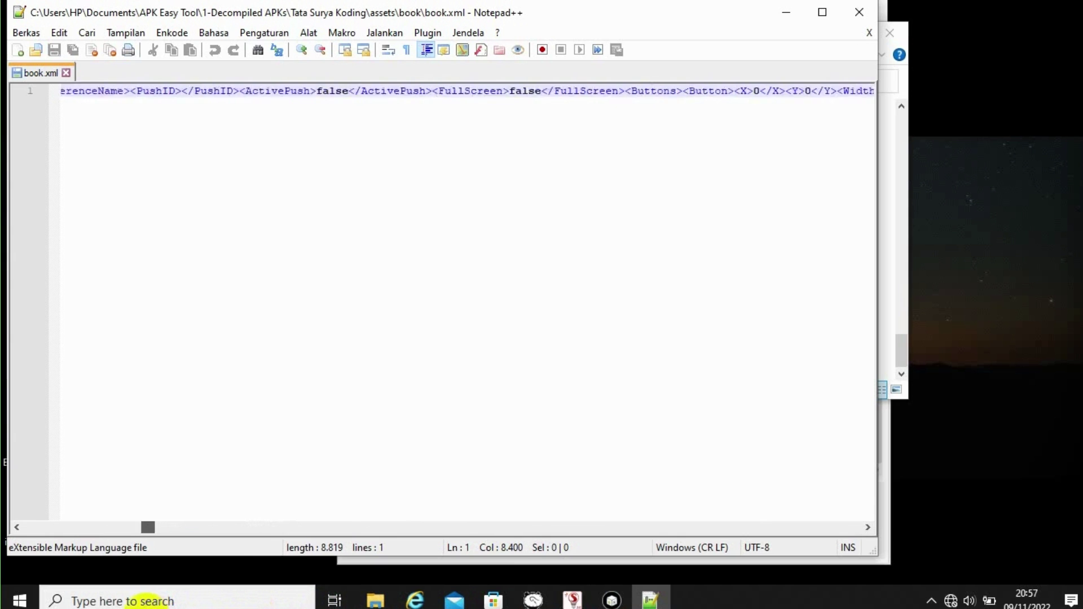
{"action": "scroll", "coordinate": [442, 302], "scroll_direction": "left", "scroll_amount": 3}
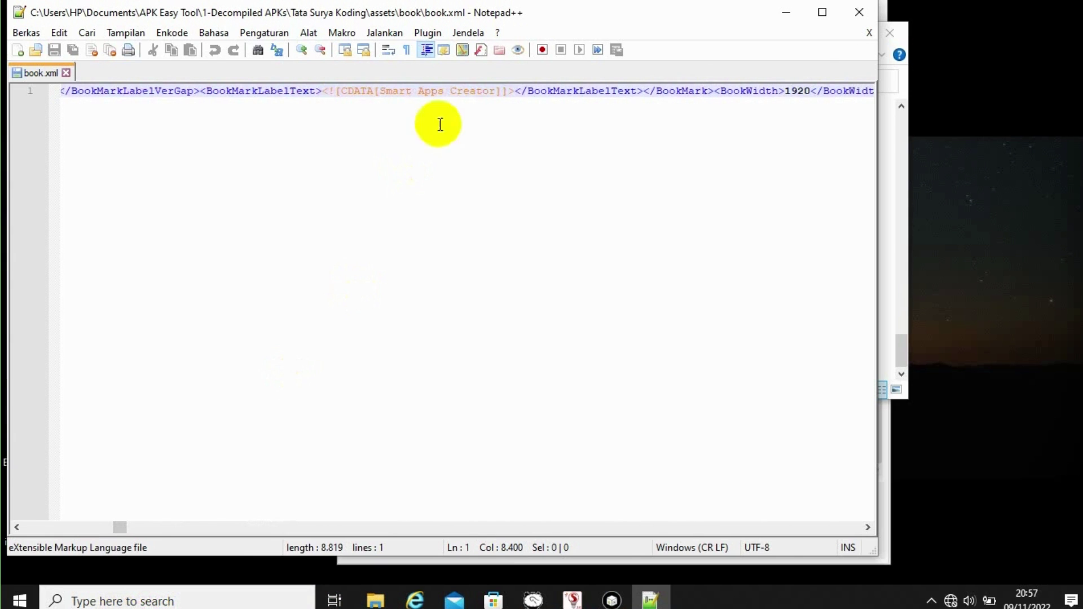
{"action": "left_click", "coordinate": [449, 93]}
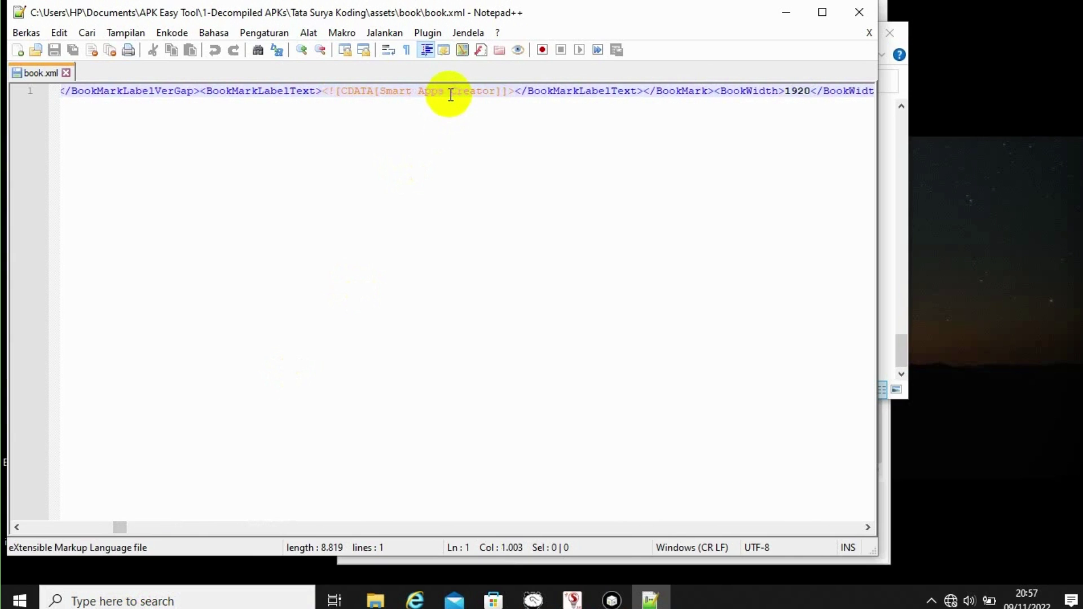
{"action": "left_click_drag", "start_coordinate": [510, 93], "coordinate": [406, 91]}
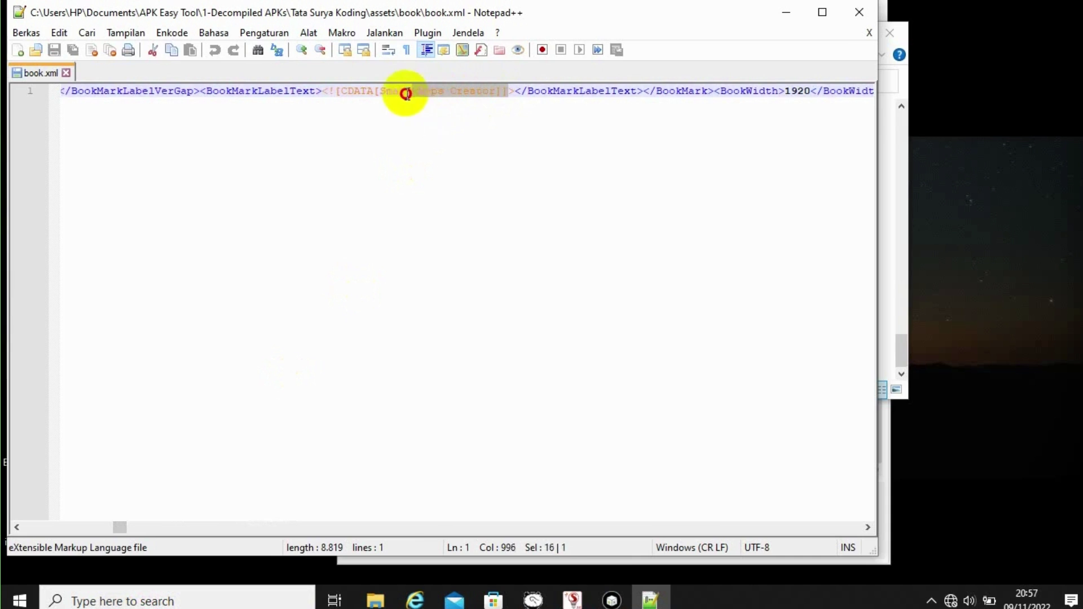
{"action": "key", "text": "shift+End"}
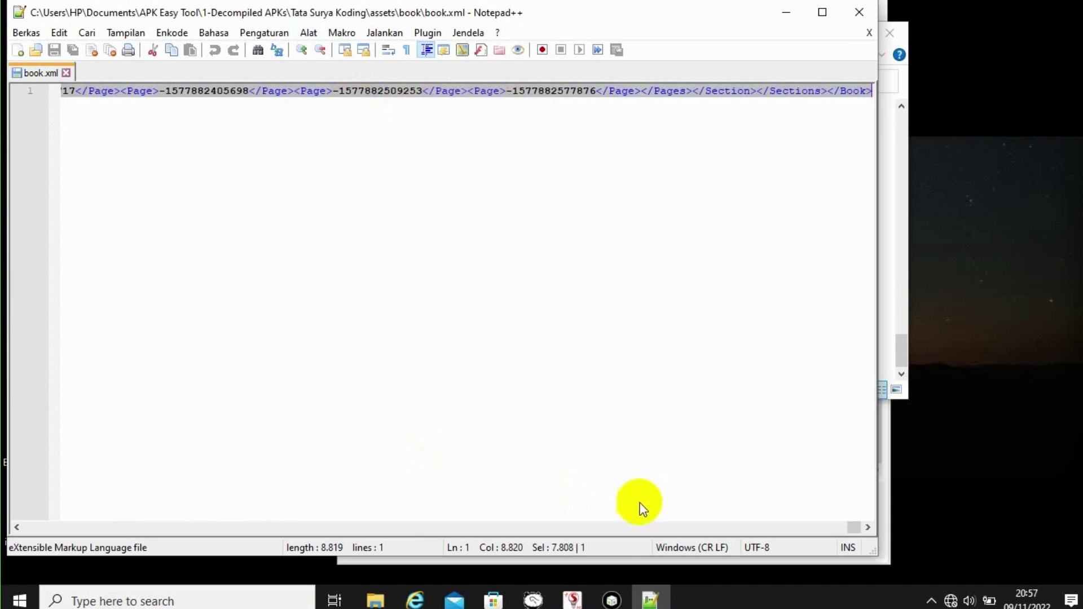
{"action": "left_click_drag", "start_coordinate": [851, 530], "coordinate": [117, 550]}
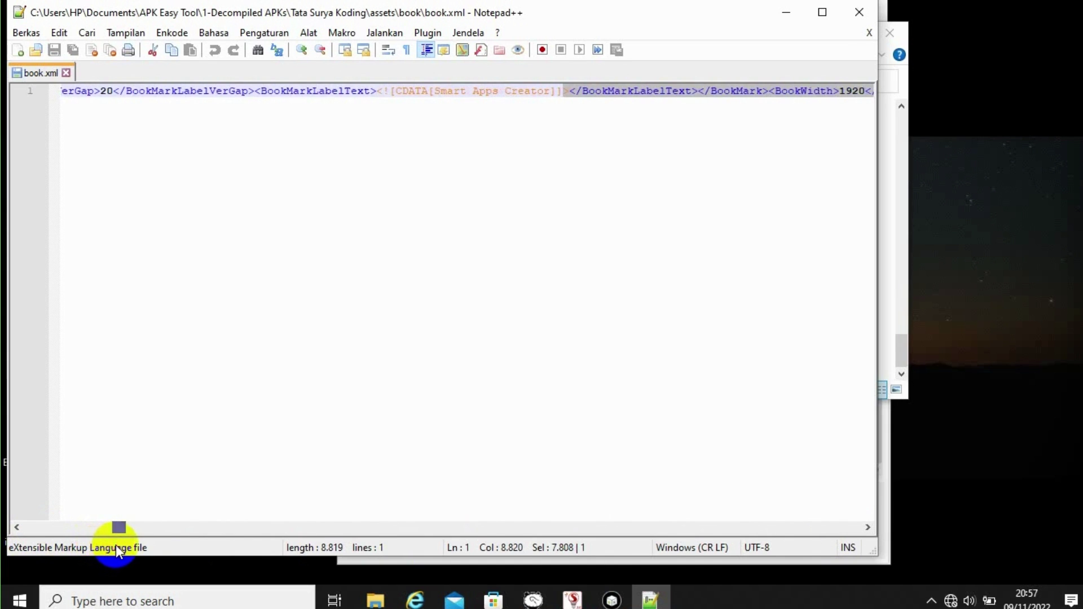
{"action": "left_click", "coordinate": [385, 345]}
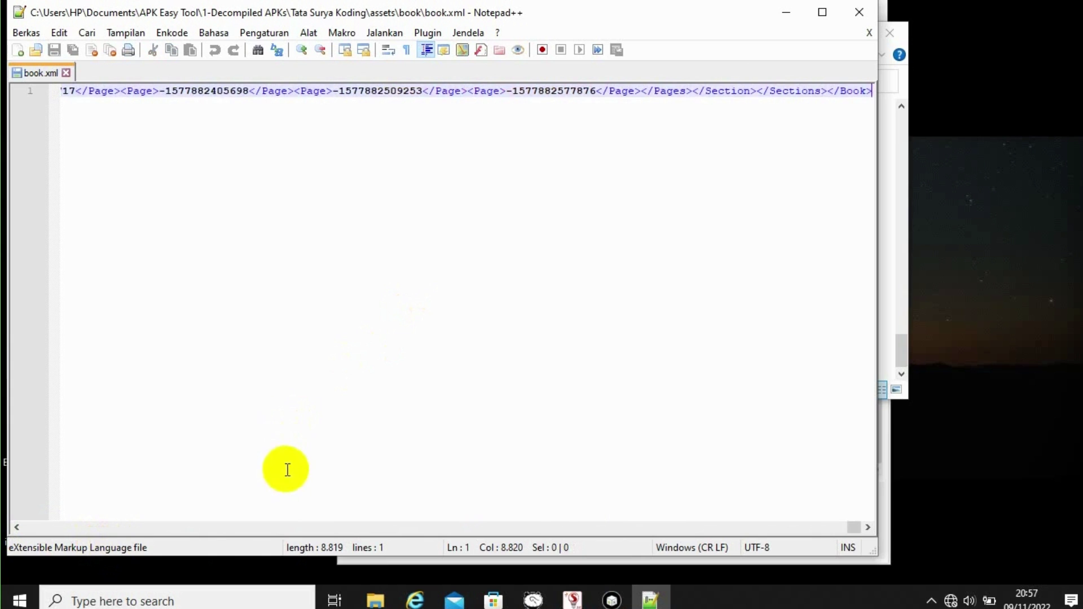
Delete the text "Smart Apps Creator" from the BookMarkLabelText element, leaving its CDATA brackets empty.
{"action": "left_click_drag", "start_coordinate": [848, 532], "coordinate": [117, 552]}
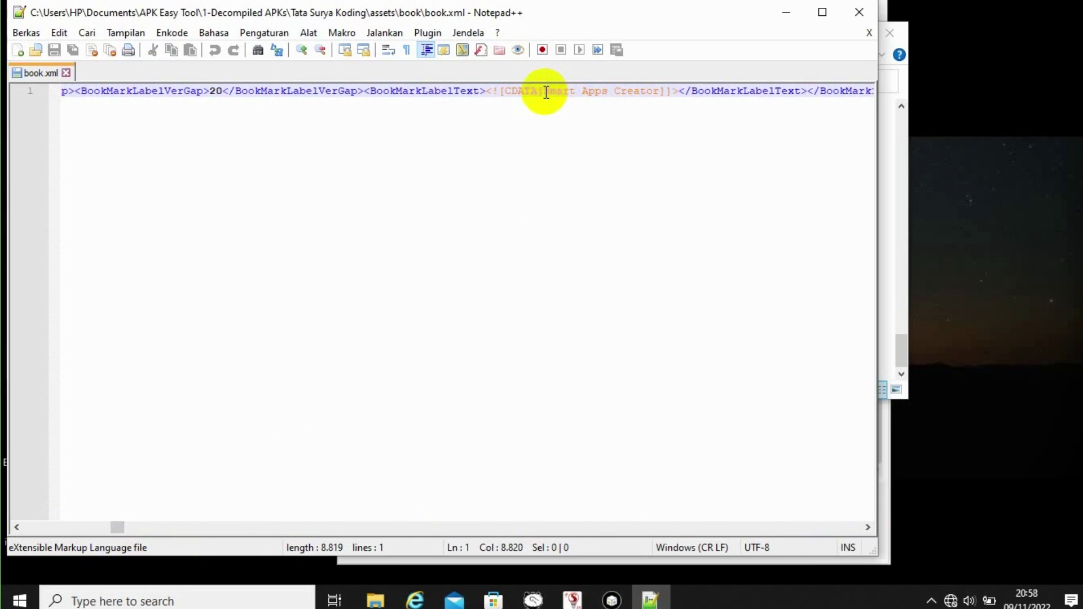
{"action": "left_click", "coordinate": [661, 92]}
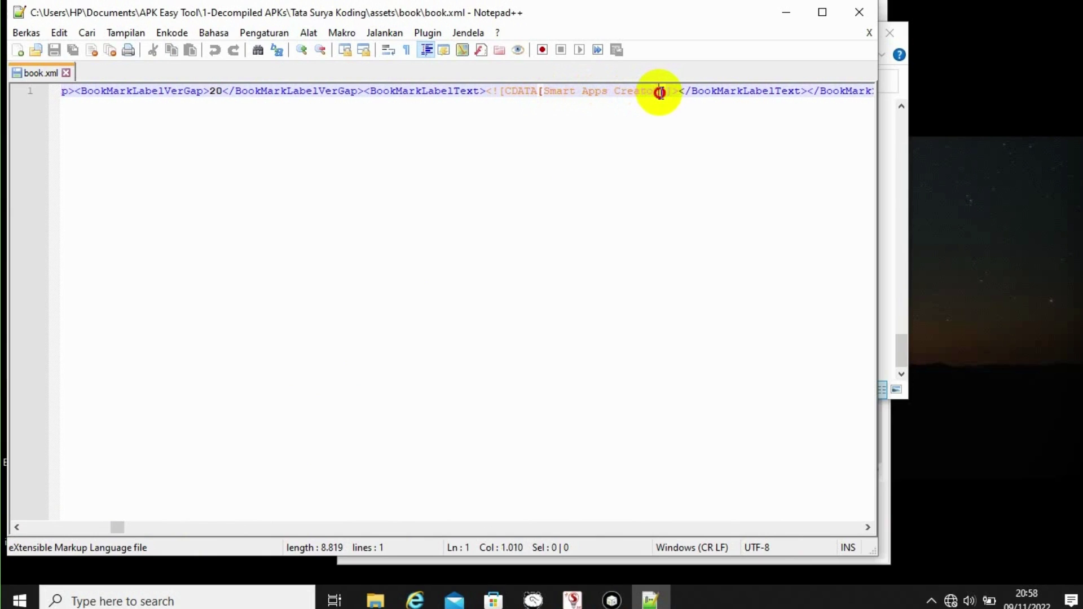
{"action": "key", "text": "BackSpace"}
{"action": "key", "text": "BackSpace"}
{"action": "key", "text": "BackSpace"}
{"action": "key", "text": "BackSpace"}
{"action": "key", "text": "BackSpace"}
{"action": "key", "text": "BackSpace"}
{"action": "key", "text": "BackSpace"}
{"action": "key", "text": "BackSpace"}
{"action": "key", "text": "BackSpace"}
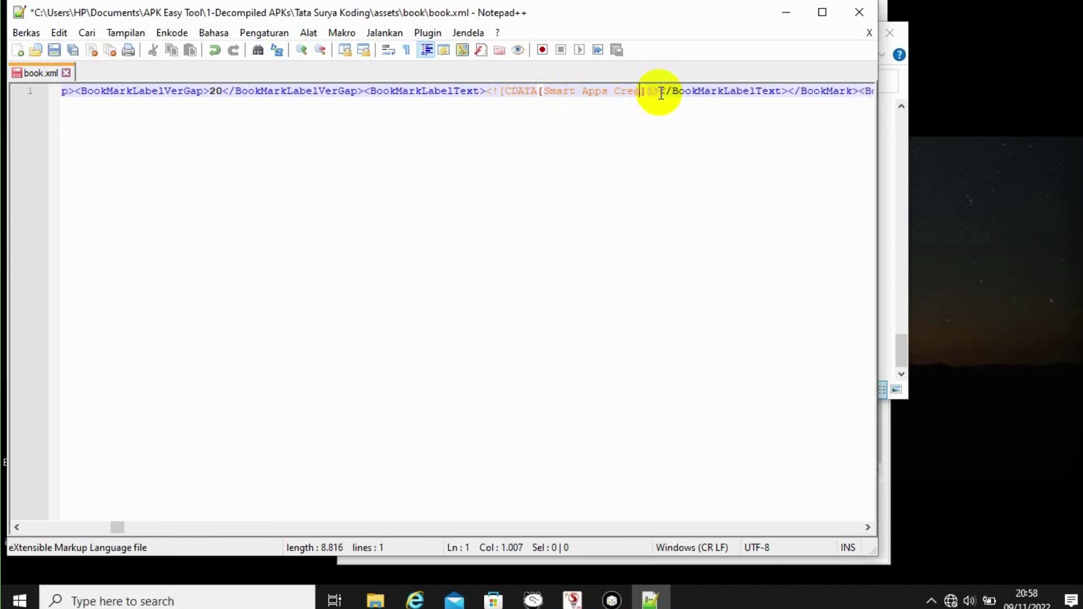
{"action": "key", "text": "BackSpace"}
{"action": "key", "text": "BackSpace"}
{"action": "key", "text": "BackSpace"}
{"action": "key", "text": "BackSpace"}
{"action": "key", "text": "BackSpace"}
{"action": "key", "text": "BackSpace"}
{"action": "key", "text": "BackSpace"}
{"action": "key", "text": "BackSpace"}
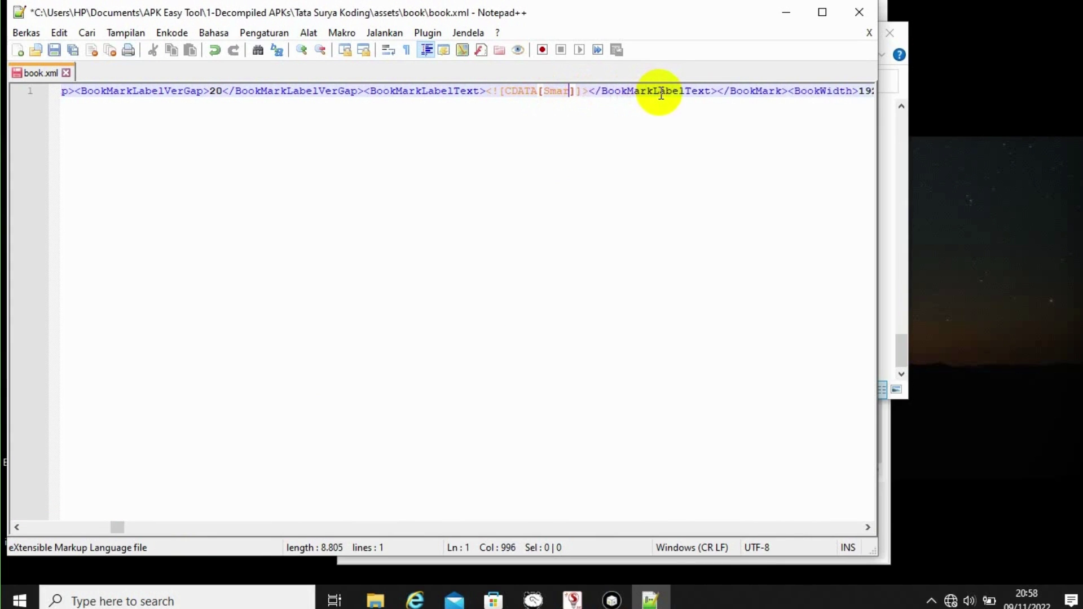
{"action": "key", "text": "BackSpace"}
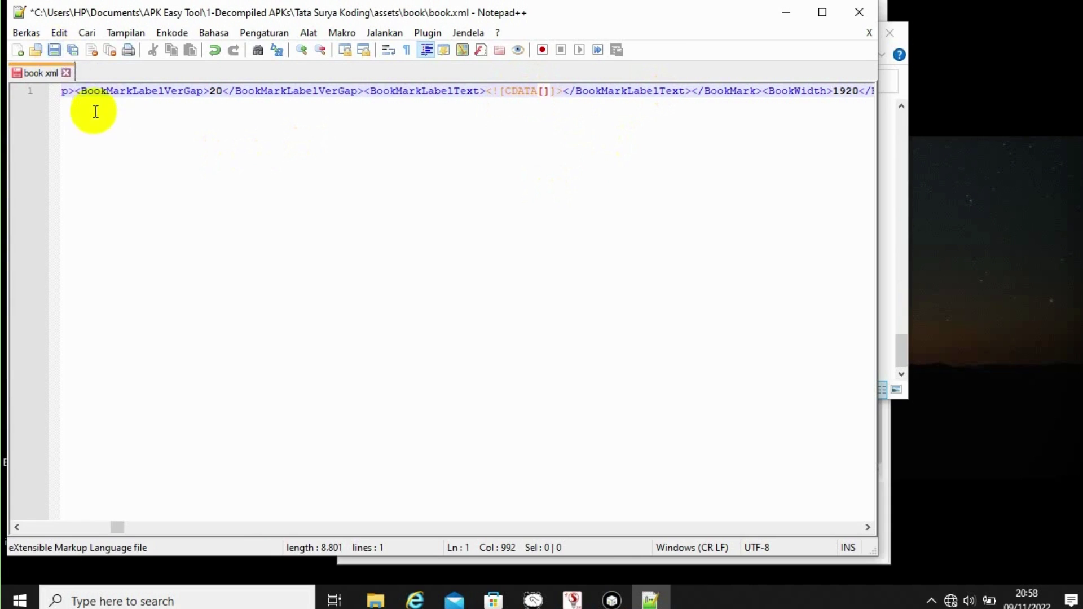
Save the edited book.xml and close Notepad++.
{"action": "left_click", "coordinate": [54, 50]}
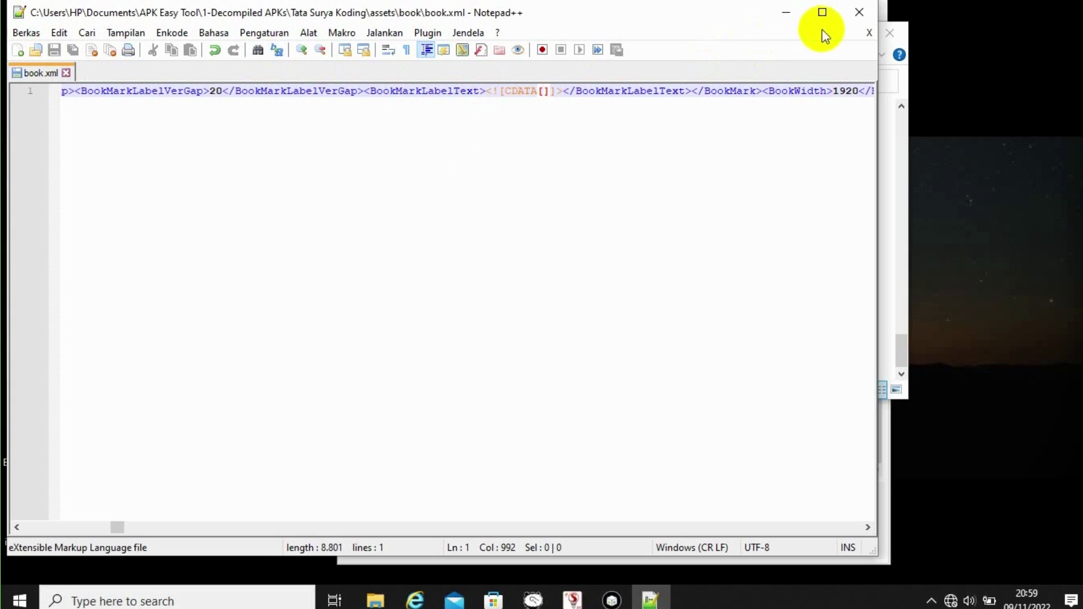
{"action": "left_click", "coordinate": [859, 13]}
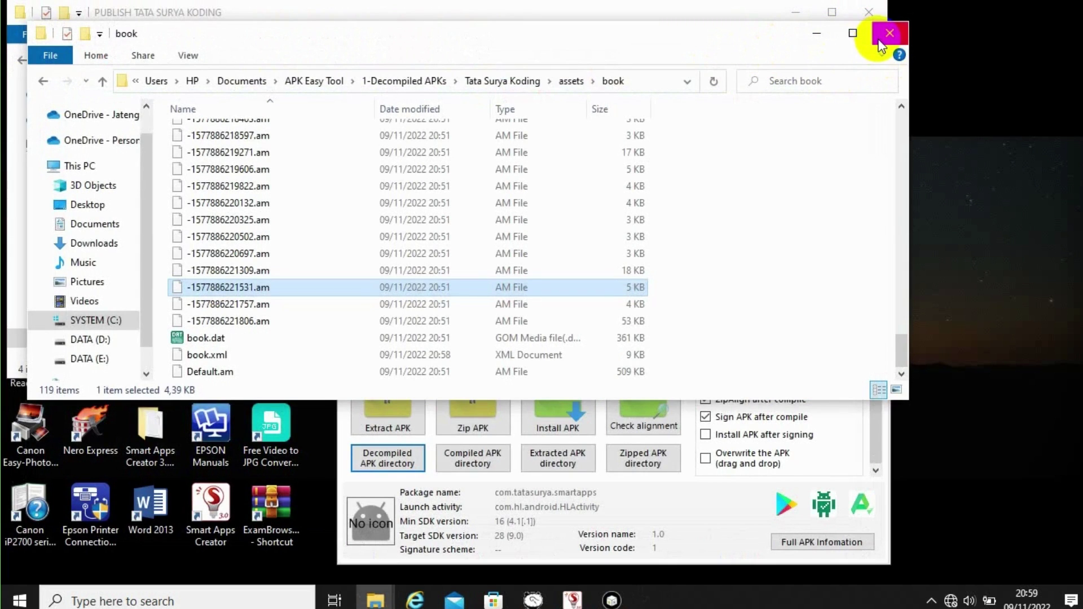
Go back to APK Easy Tool, compile and sign the Tata Surya Koding APK, and dismiss the completion message.
{"action": "left_click", "coordinate": [817, 34]}
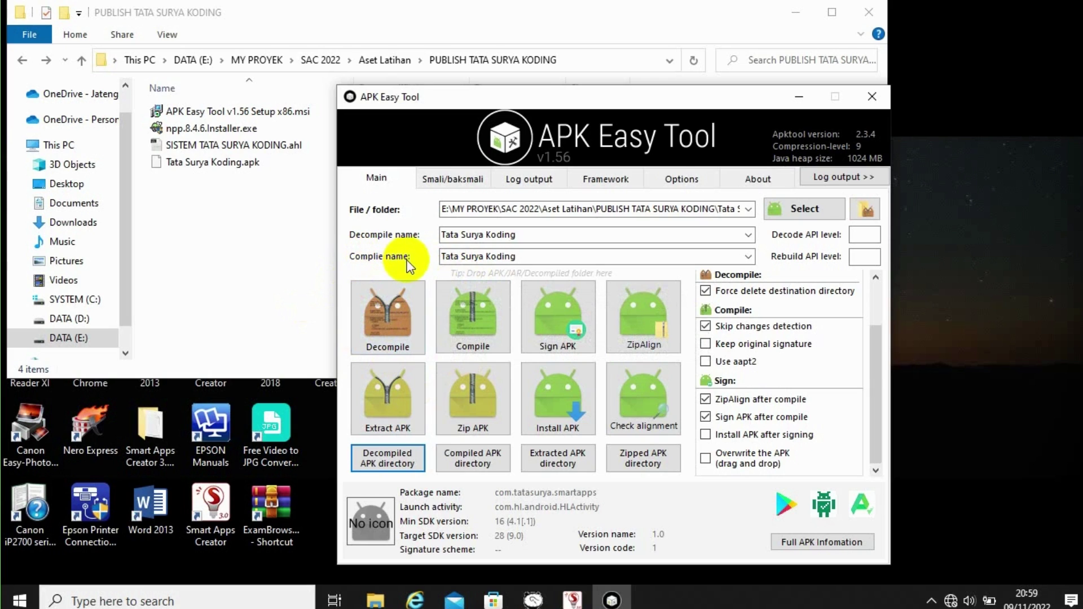
{"action": "left_click", "coordinate": [473, 315]}
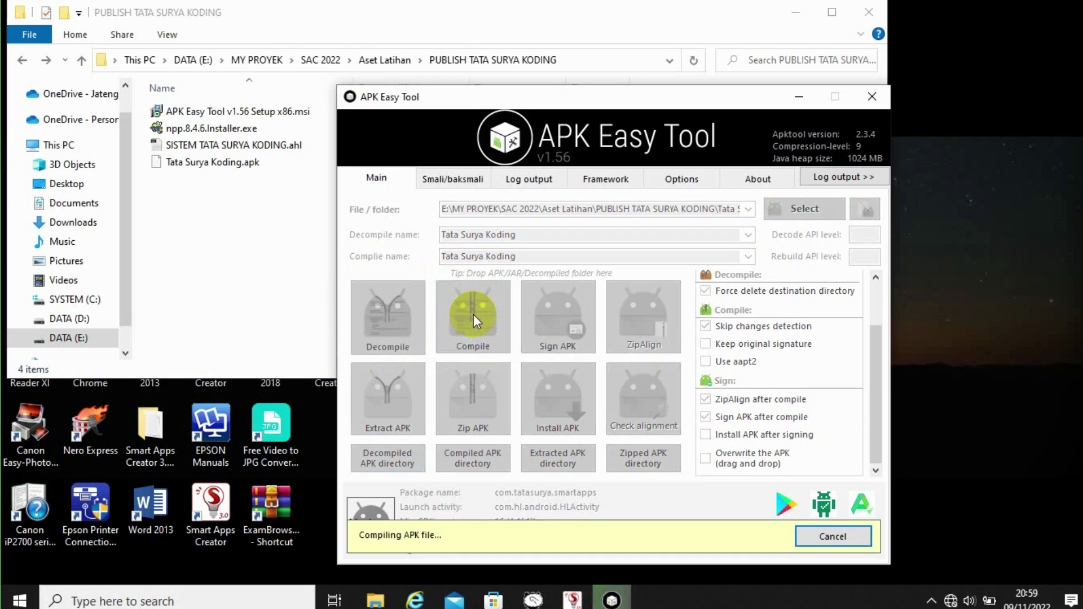
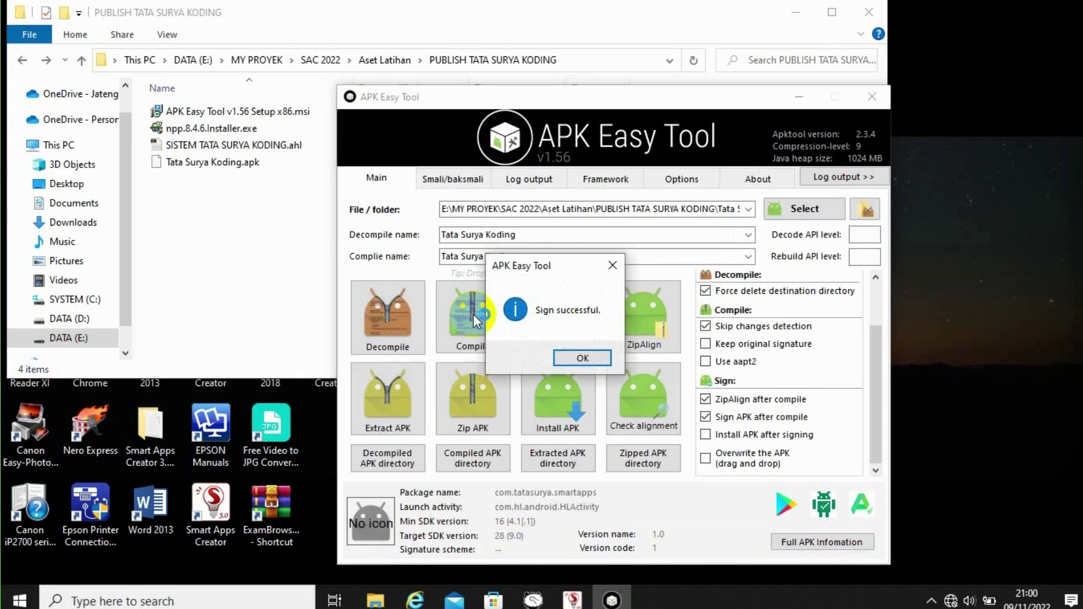
{"action": "left_click", "coordinate": [575, 358]}
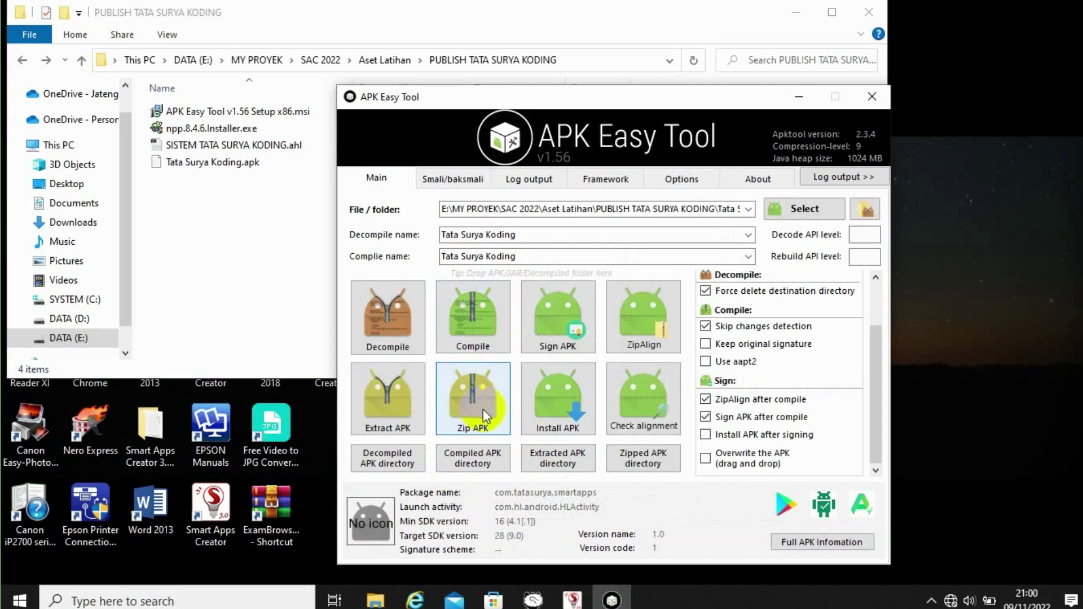
Open the compiled APK directory from APK Easy Tool and go up to its parent APK Easy Tool folder.
{"action": "left_click", "coordinate": [481, 464]}
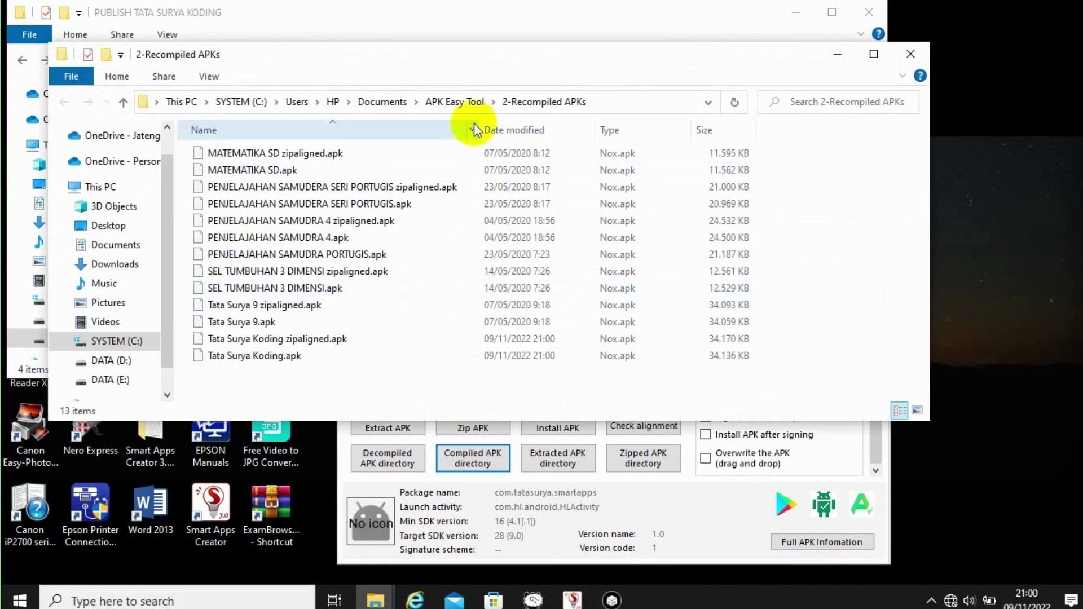
{"action": "left_click", "coordinate": [463, 104]}
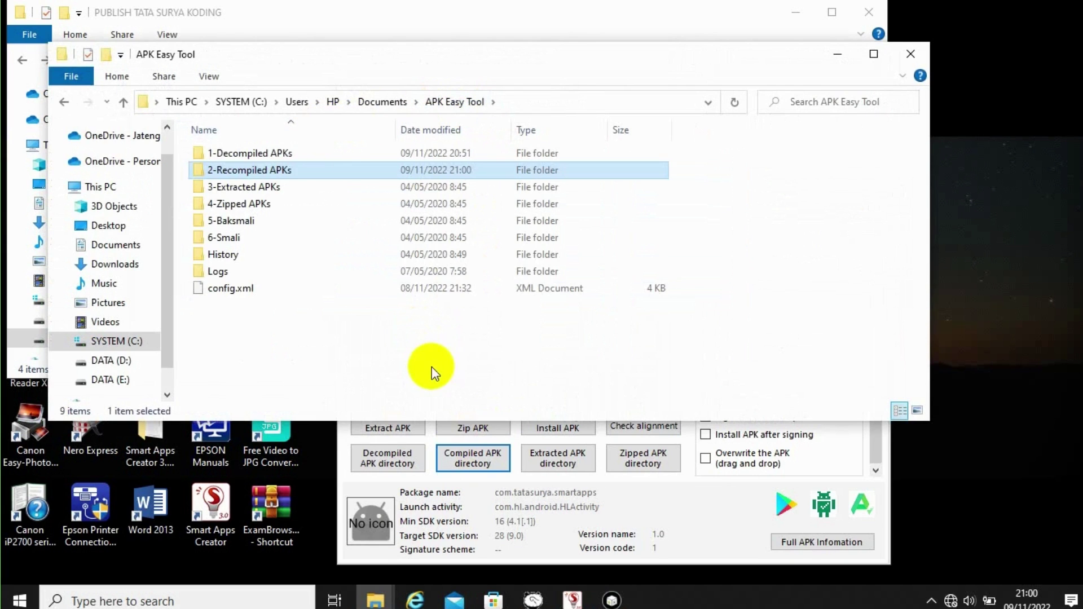
Switch to the book folder window and go up through assets to the 1-Decompiled APKs folder.
{"action": "left_click", "coordinate": [495, 601]}
{"action": "left_click", "coordinate": [378, 599]}
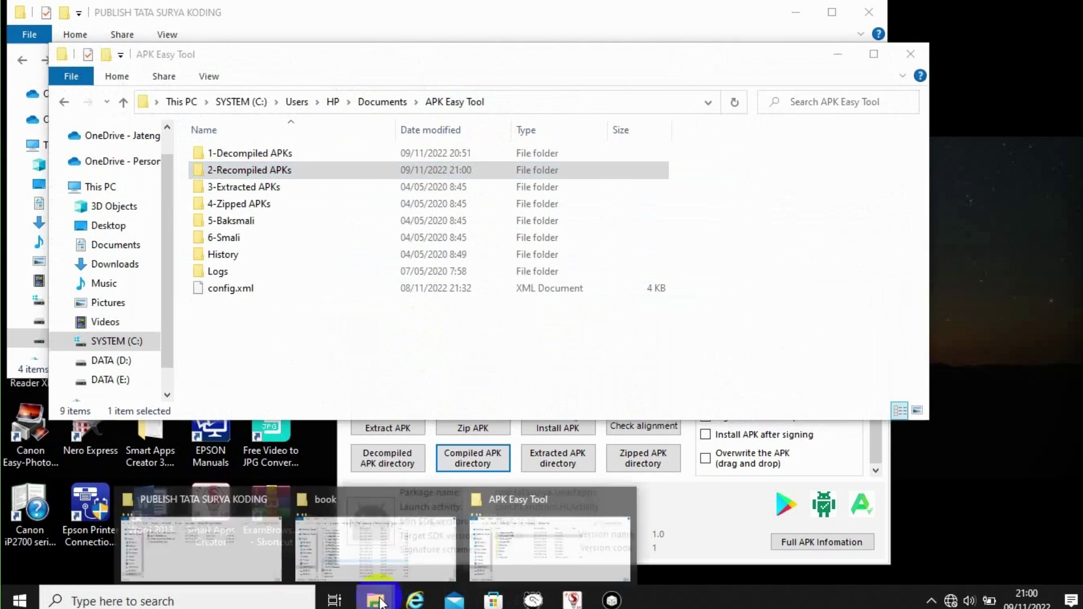
{"action": "mouse_move", "coordinate": [384, 556]}
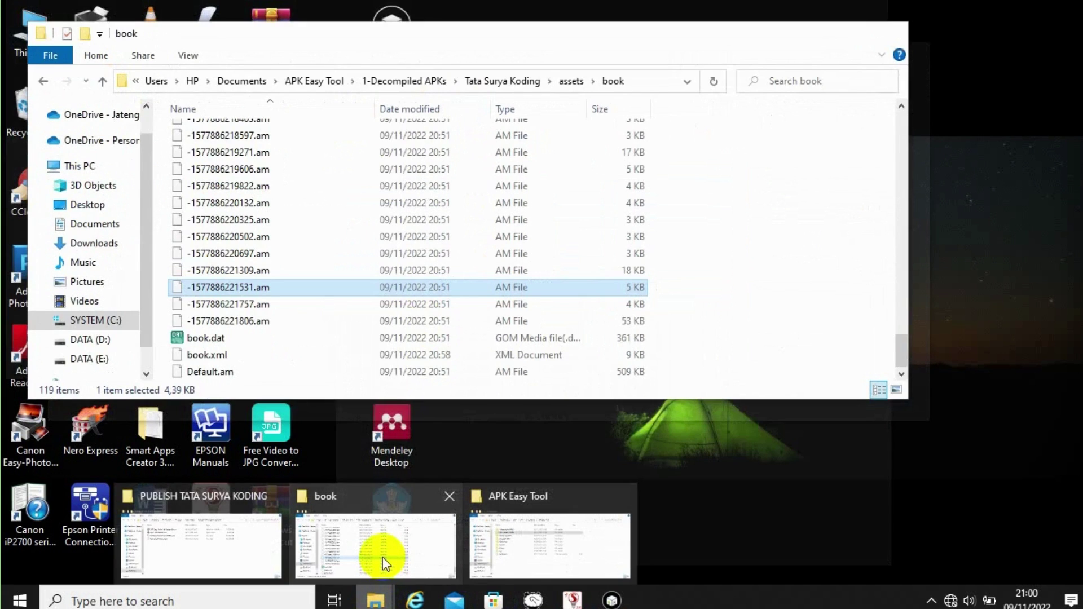
{"action": "left_click", "coordinate": [382, 556]}
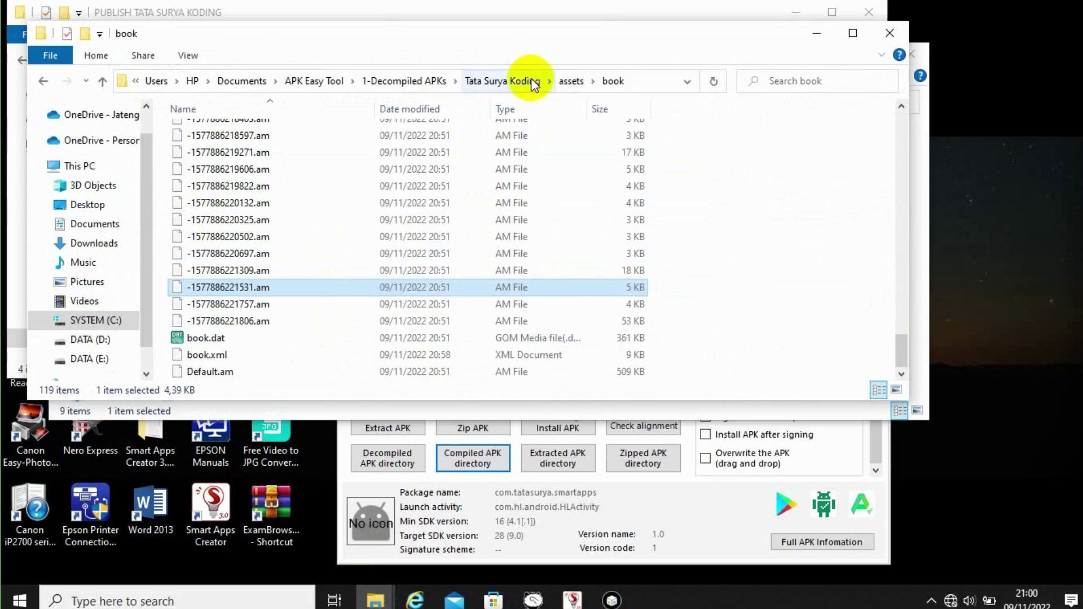
{"action": "left_click", "coordinate": [561, 83]}
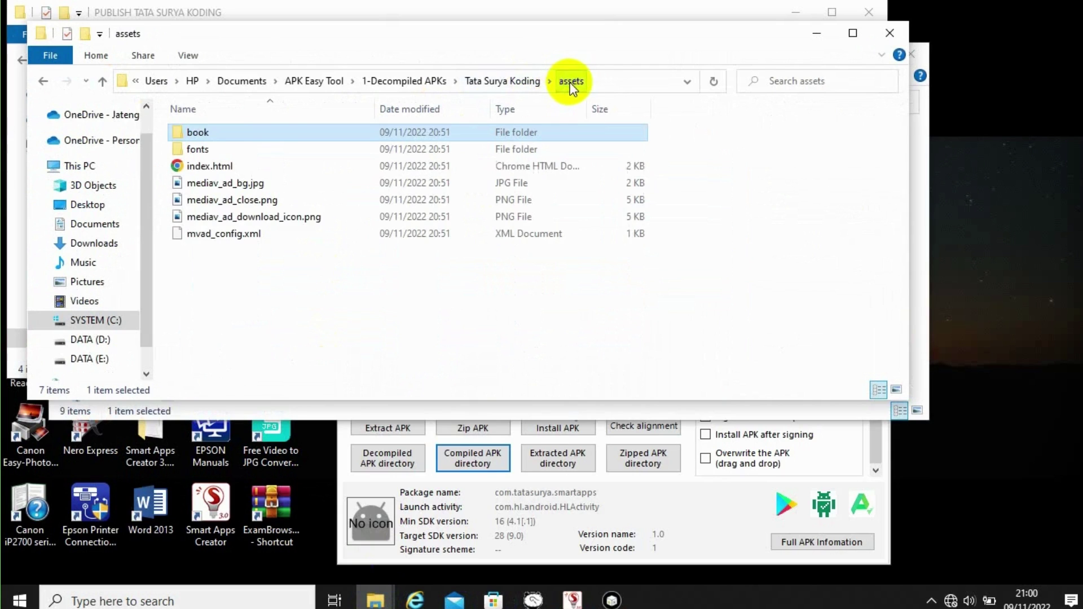
{"action": "left_click", "coordinate": [409, 79]}
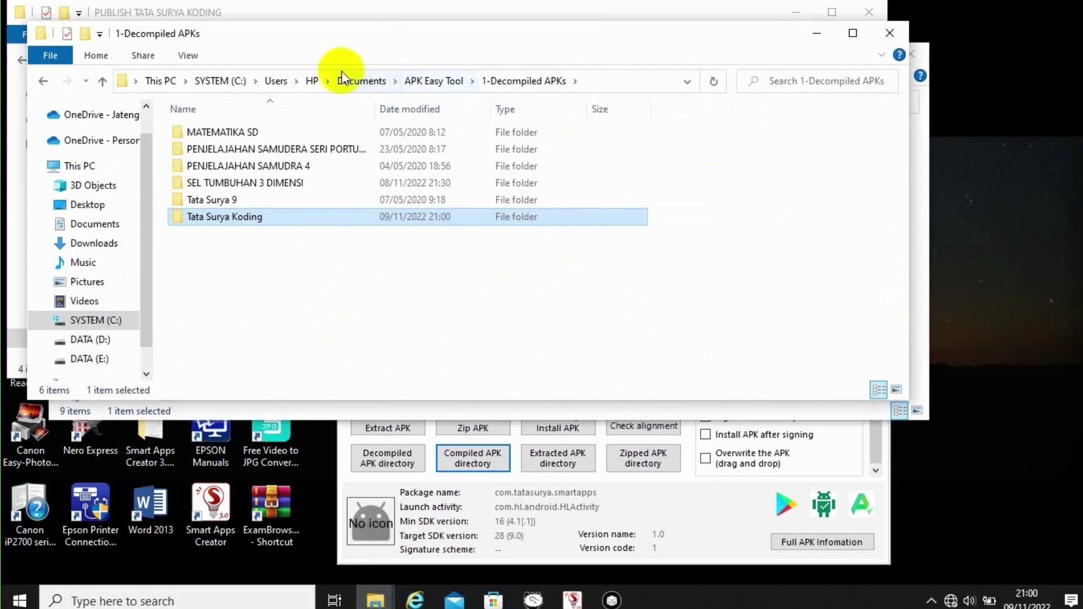
Go back to the root of the C: drive and browse through Users, HP and Documents into the APK Easy Tool folder.
{"action": "left_click", "coordinate": [218, 82]}
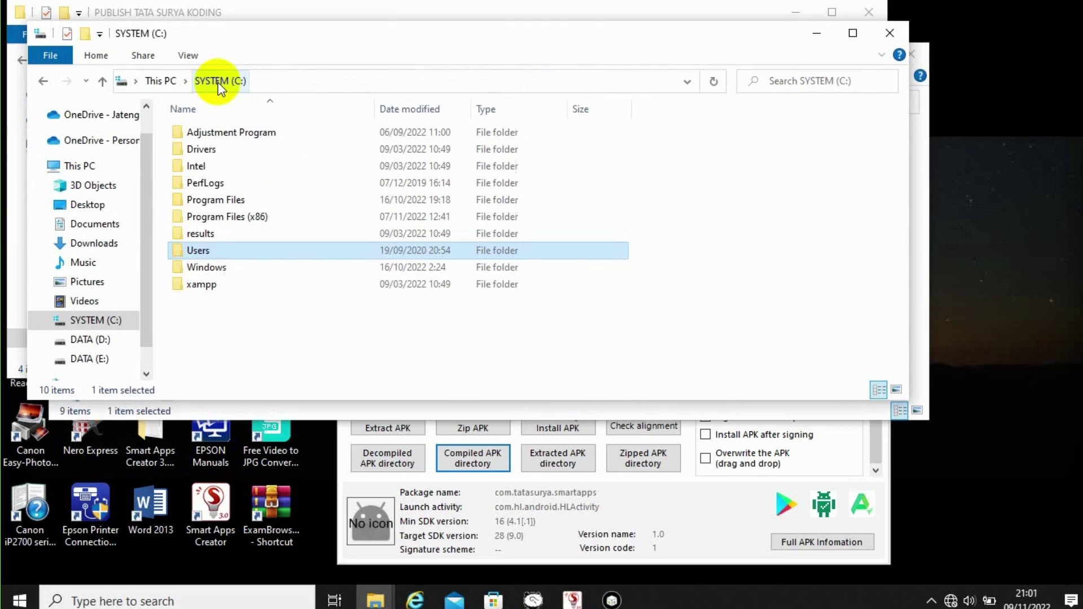
{"action": "double_click", "coordinate": [209, 250]}
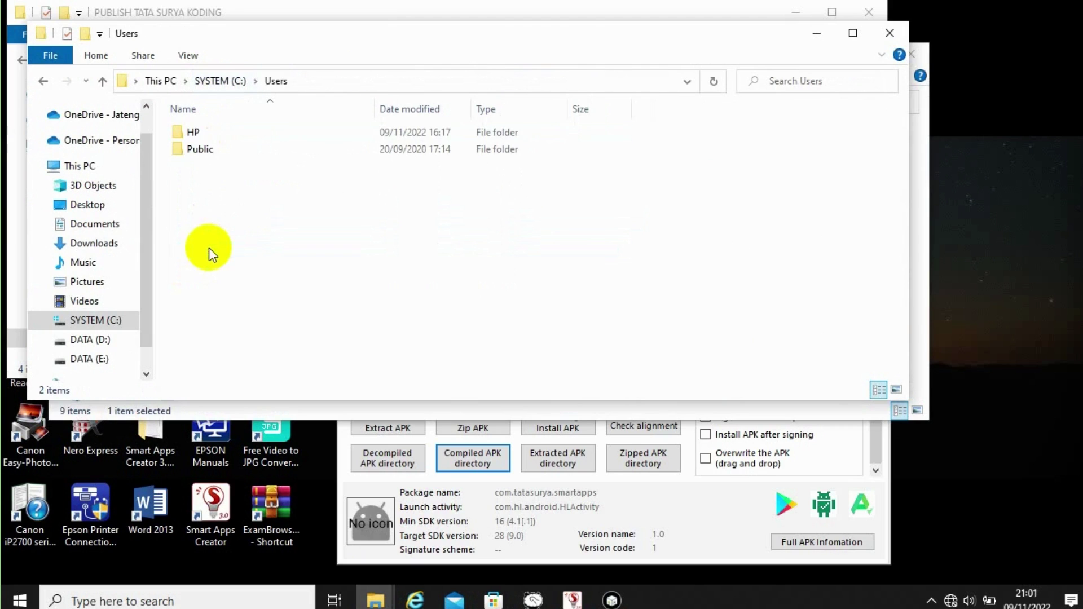
{"action": "double_click", "coordinate": [219, 135]}
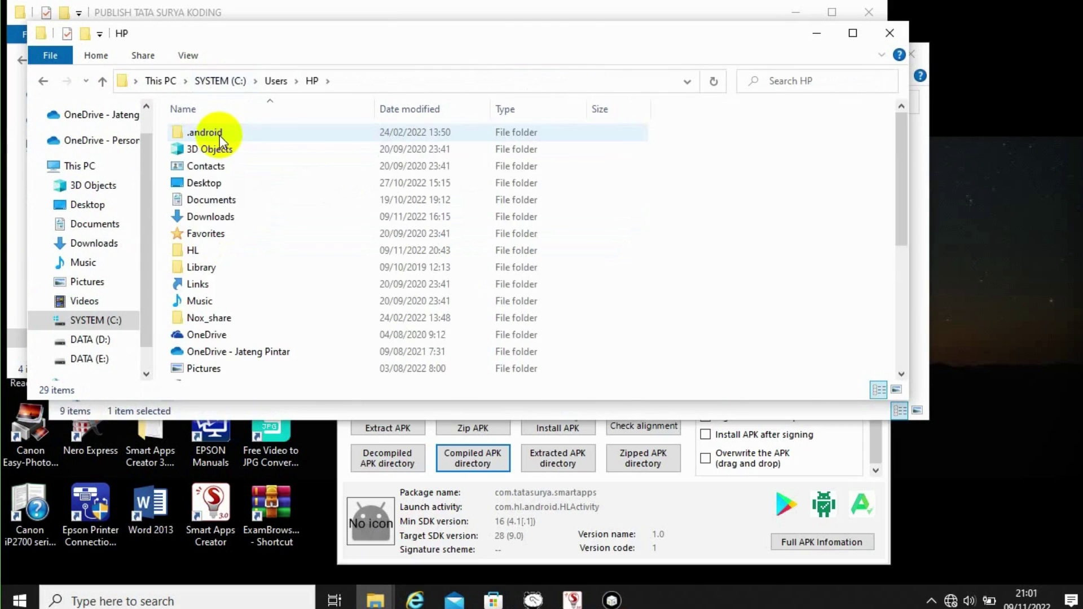
{"action": "double_click", "coordinate": [228, 200]}
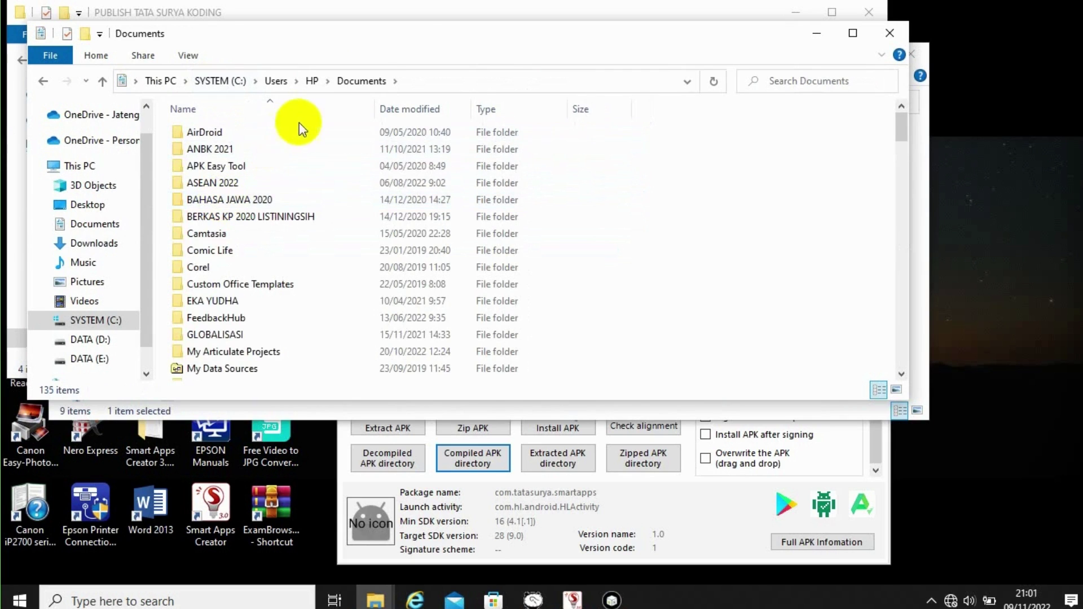
{"action": "double_click", "coordinate": [236, 168]}
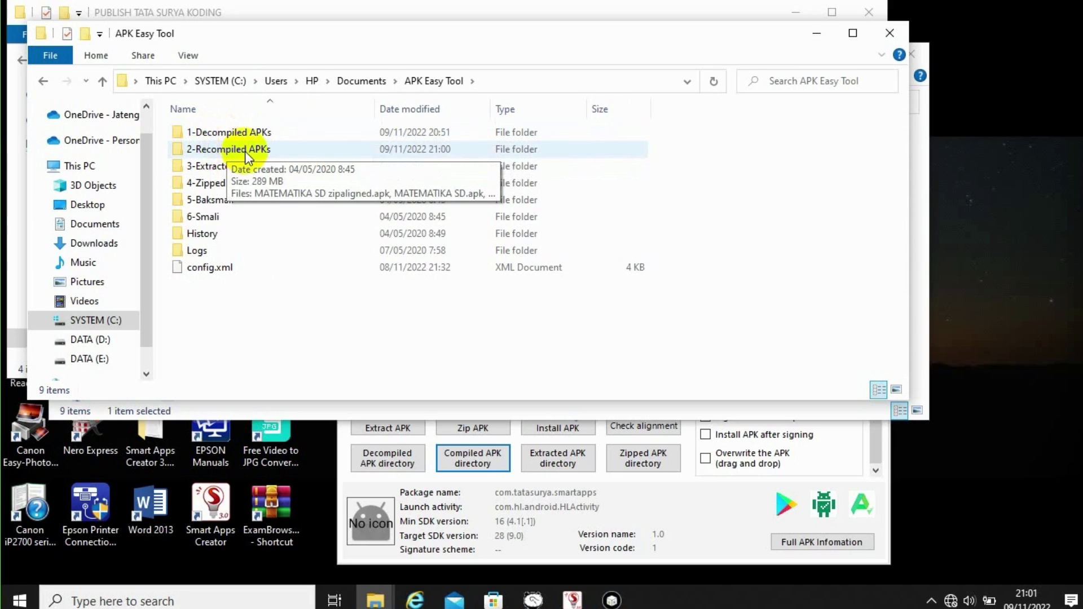
Open the 2-Recompiled APKs folder and select Tata Surya Koding zipaligned.apk.
{"action": "left_click", "coordinate": [245, 151]}
{"action": "double_click", "coordinate": [245, 152]}
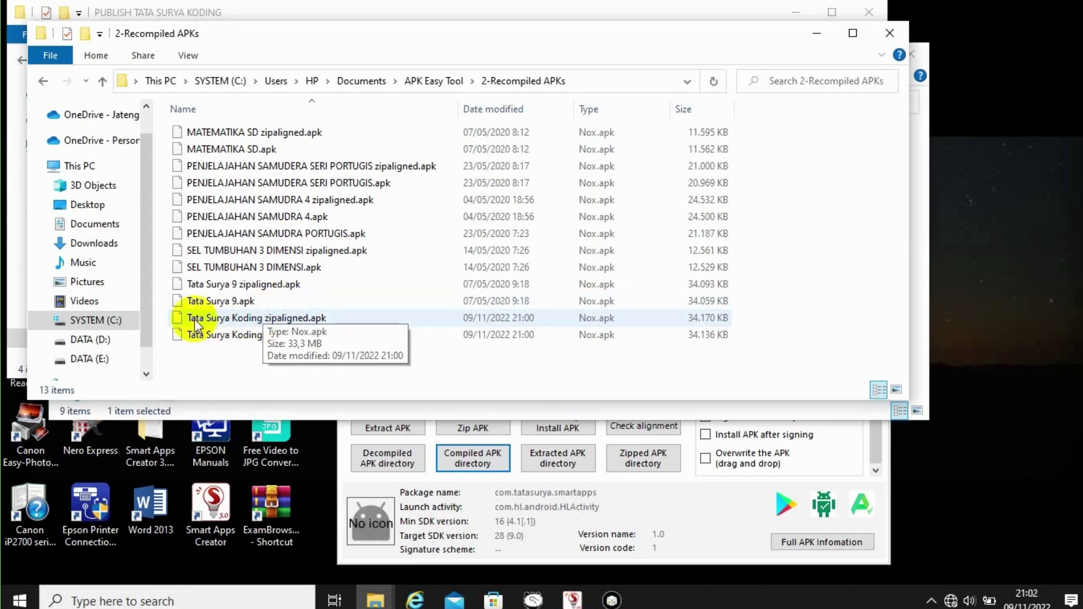
{"action": "left_click", "coordinate": [259, 320]}
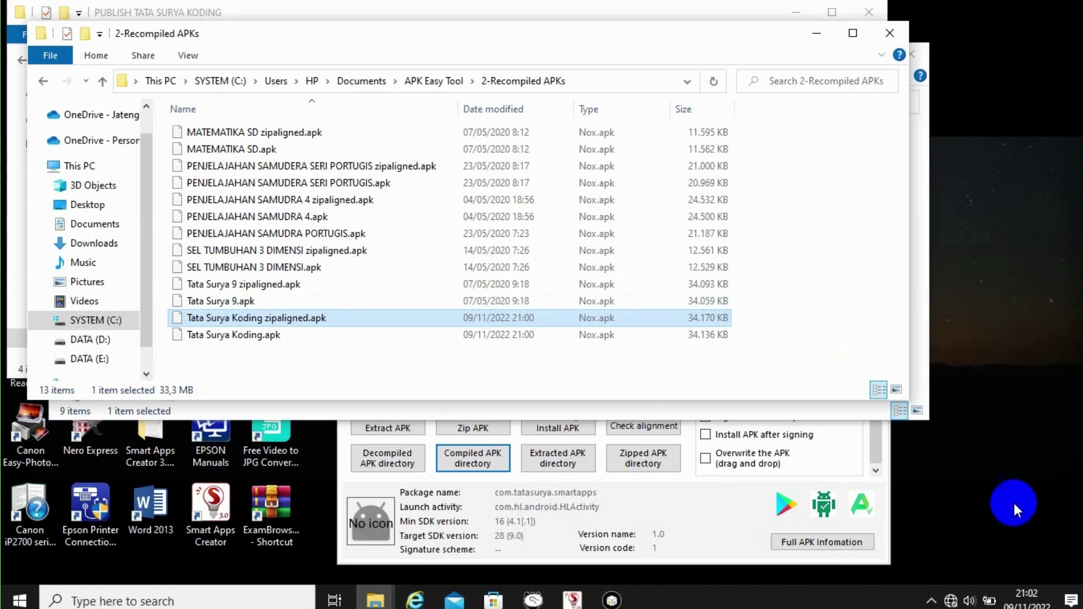
Minimize the three open folder windows and the APK Easy Tool window to clear the desktop.
{"action": "left_click", "coordinate": [1014, 504]}
{"action": "left_click", "coordinate": [830, 37]}
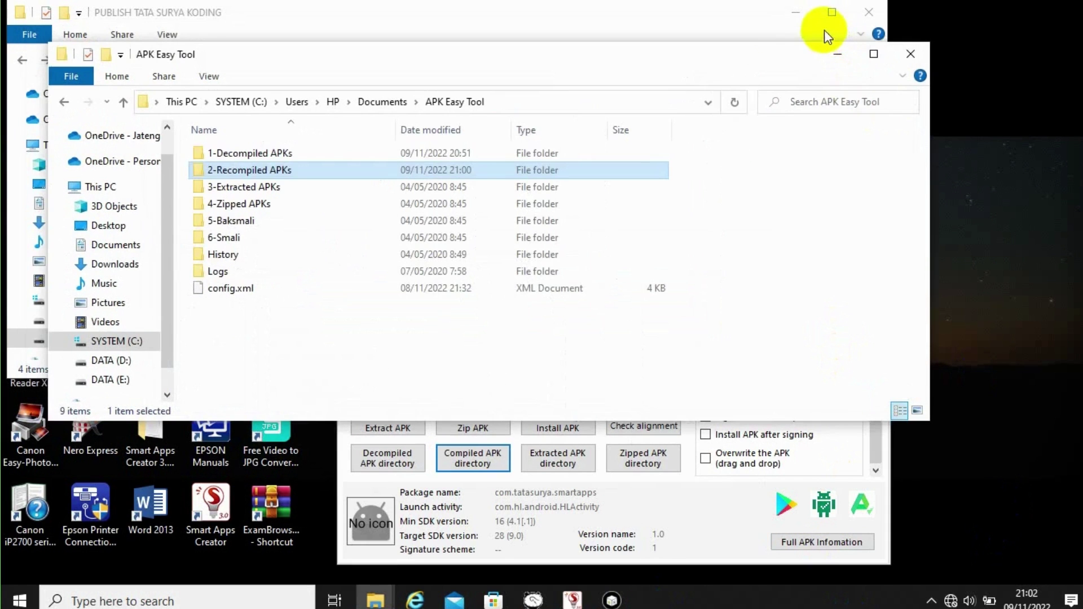
{"action": "left_click", "coordinate": [836, 53]}
{"action": "left_click", "coordinate": [795, 13]}
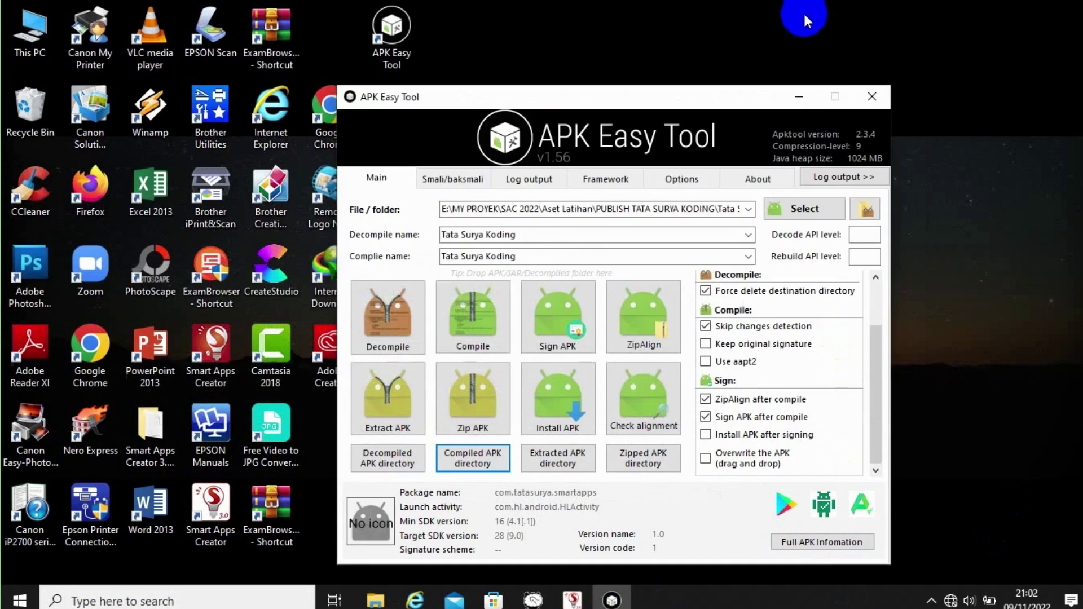
{"action": "left_click", "coordinate": [802, 97]}
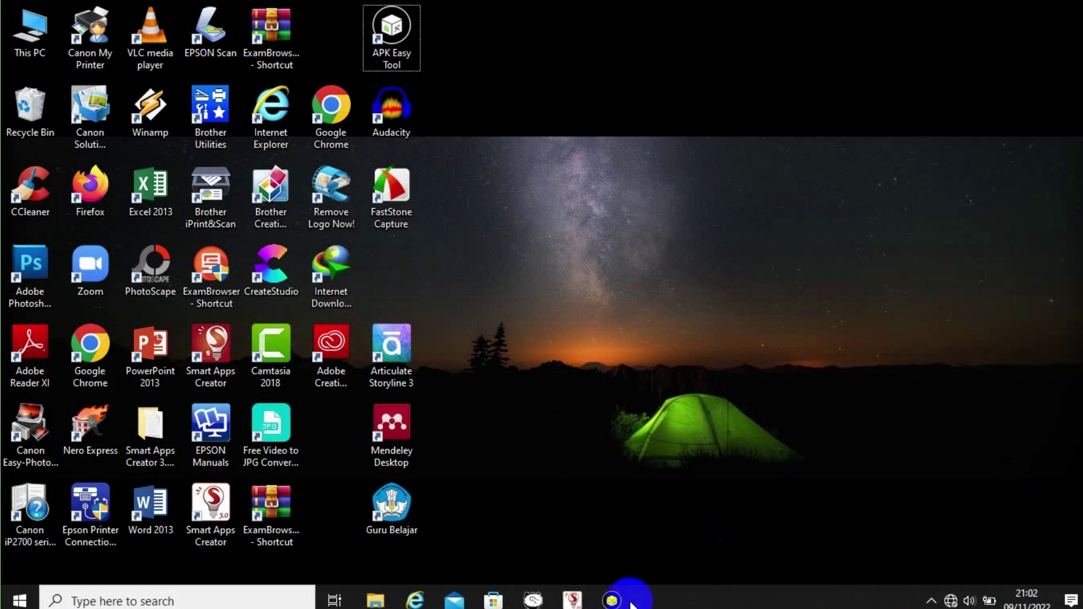
{"action": "mouse_move", "coordinate": [621, 603]}
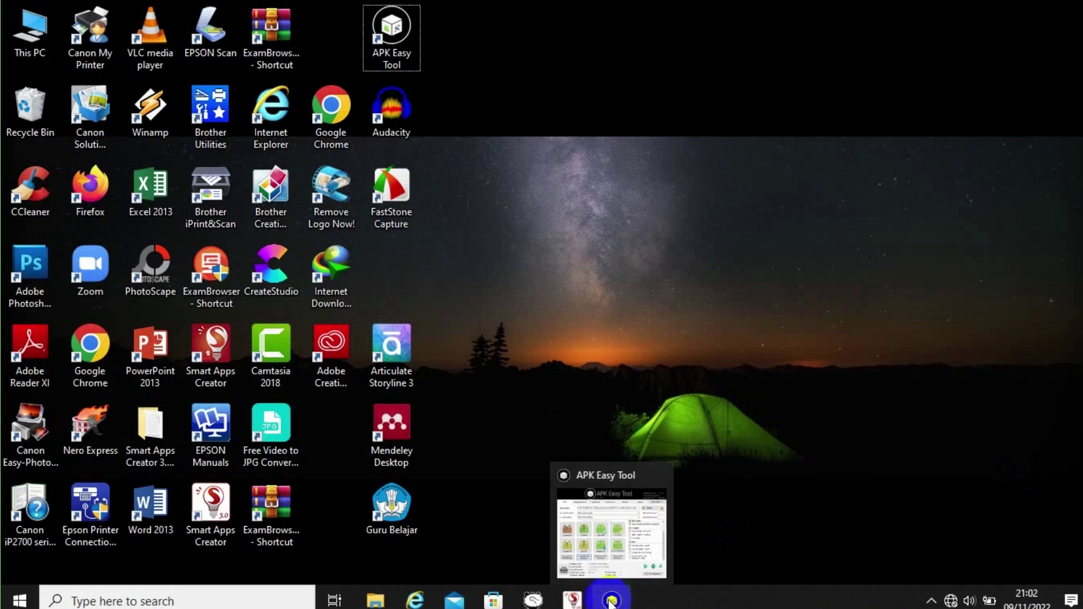
{"action": "mouse_move", "coordinate": [581, 602]}
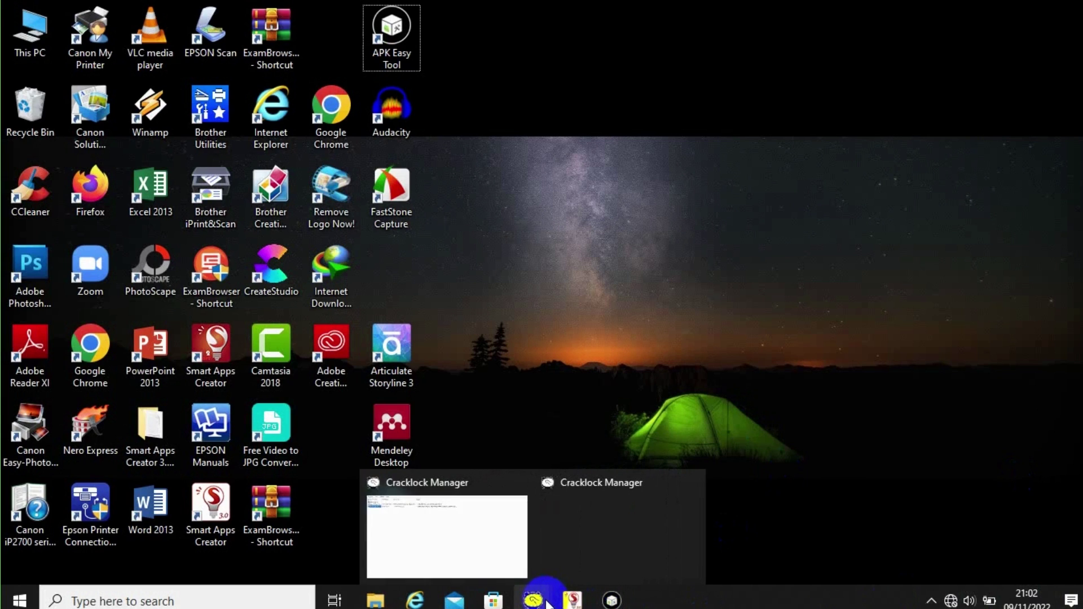
{"action": "left_click", "coordinate": [936, 601]}
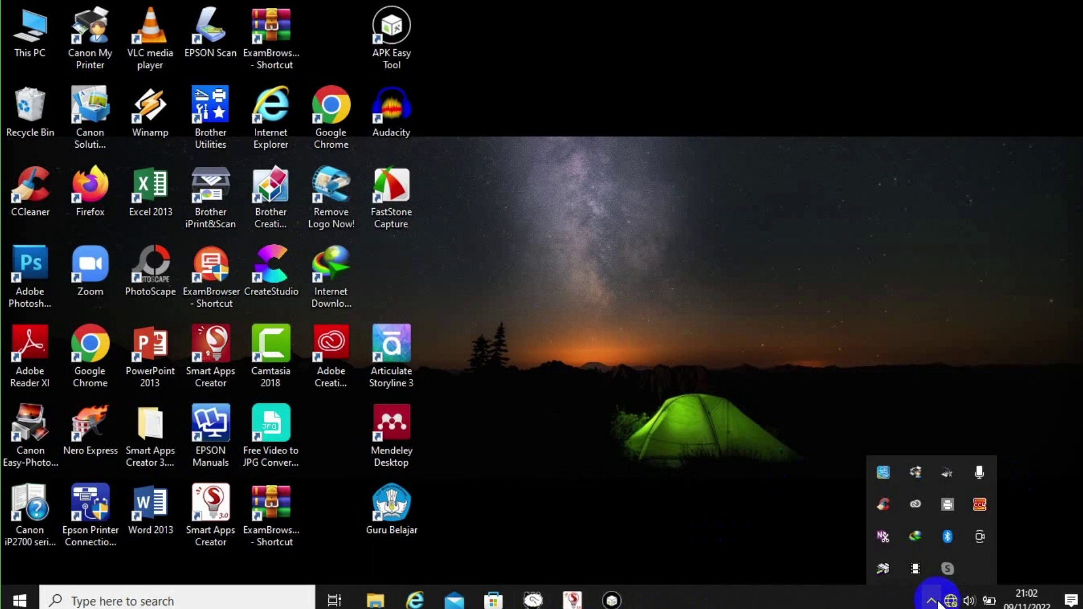